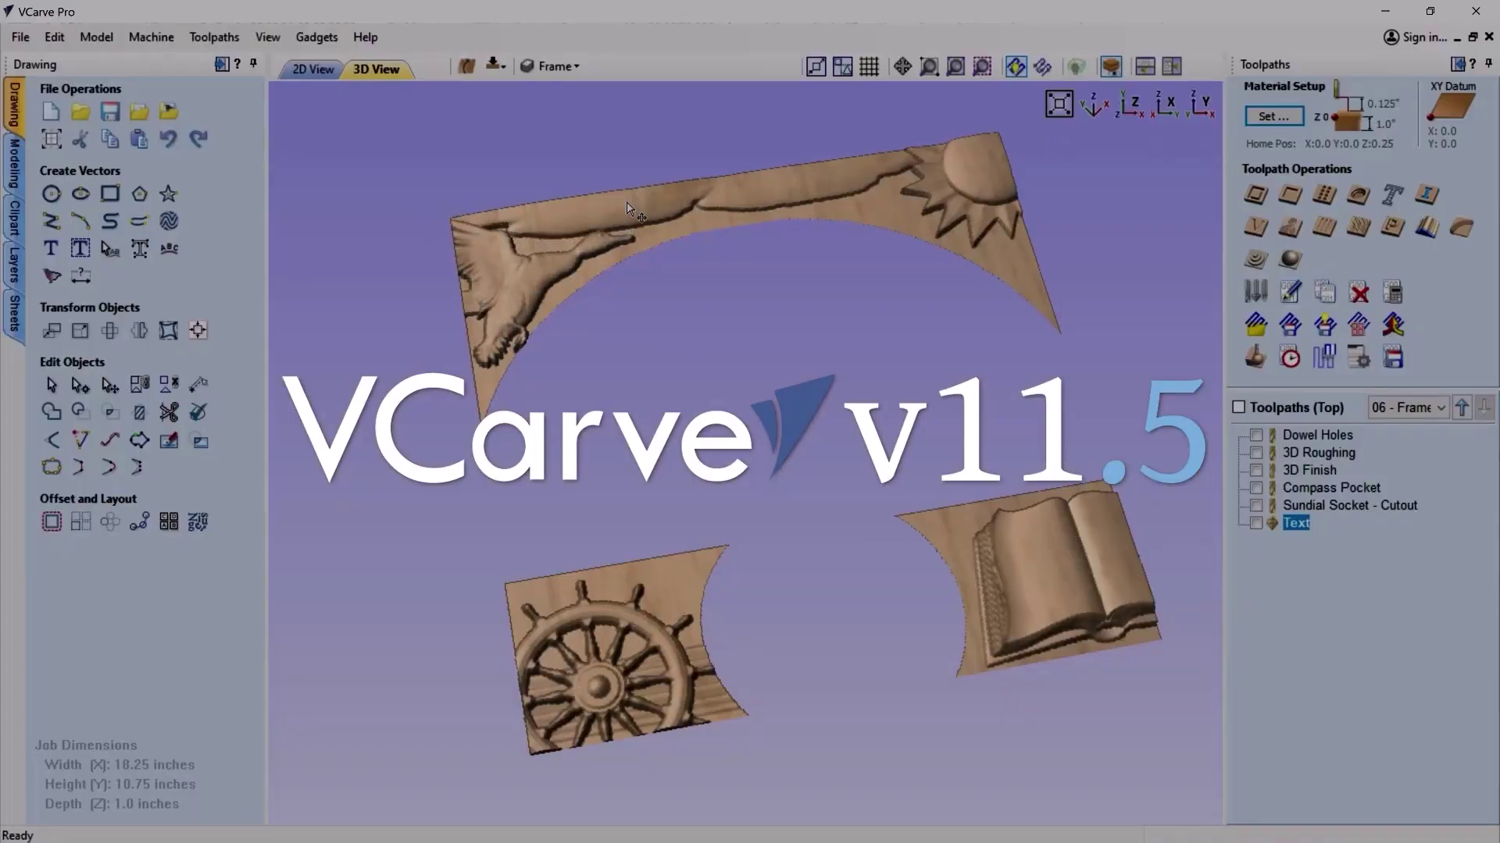
Open the Explorer Frame.crv project and dismiss its Notes dialog
left_click(516, 272)
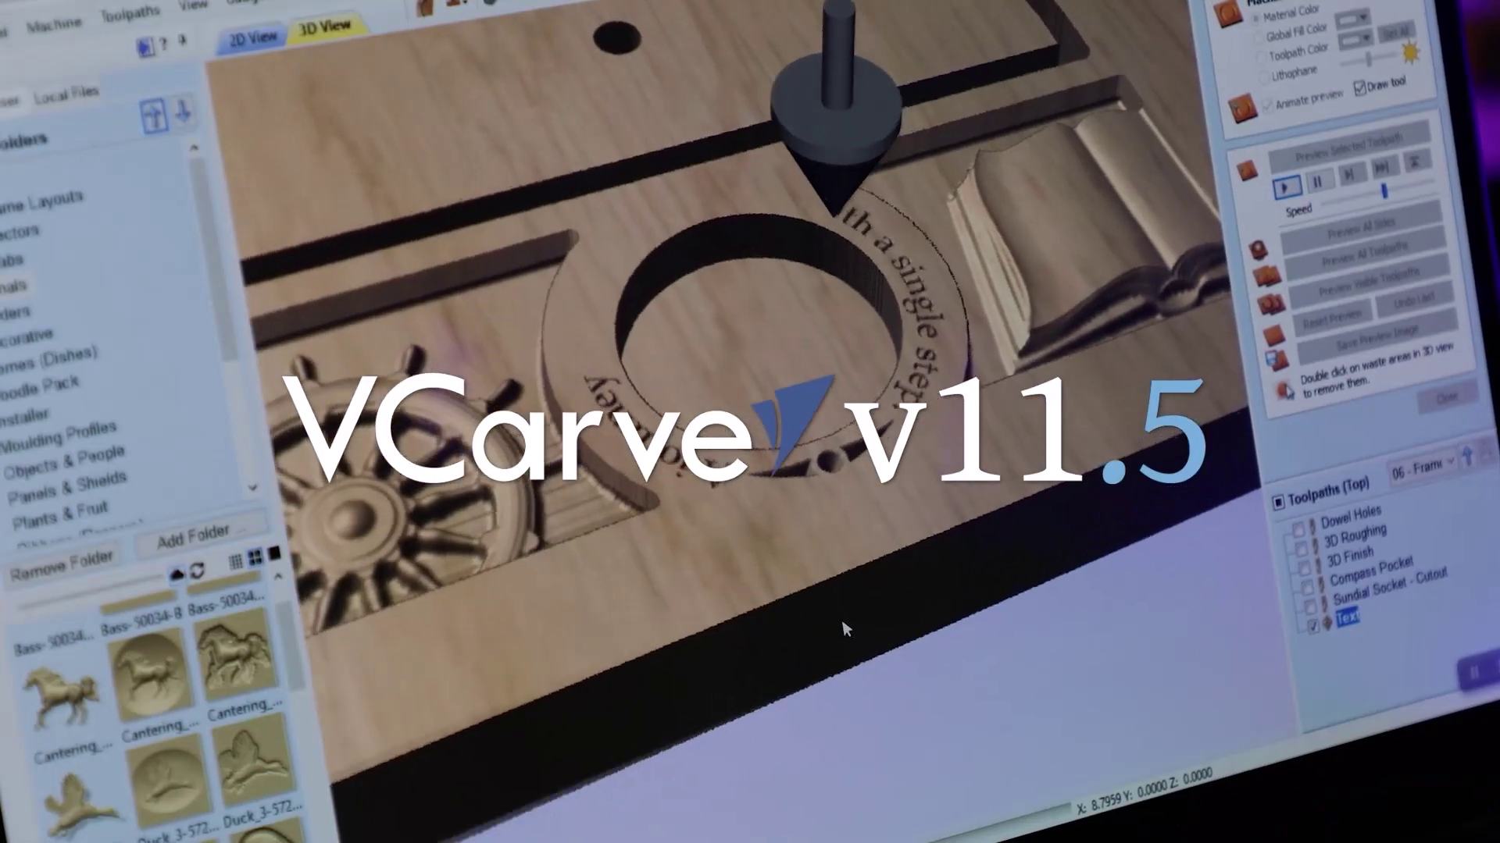
left_click_drag(845, 630, 739, 631)
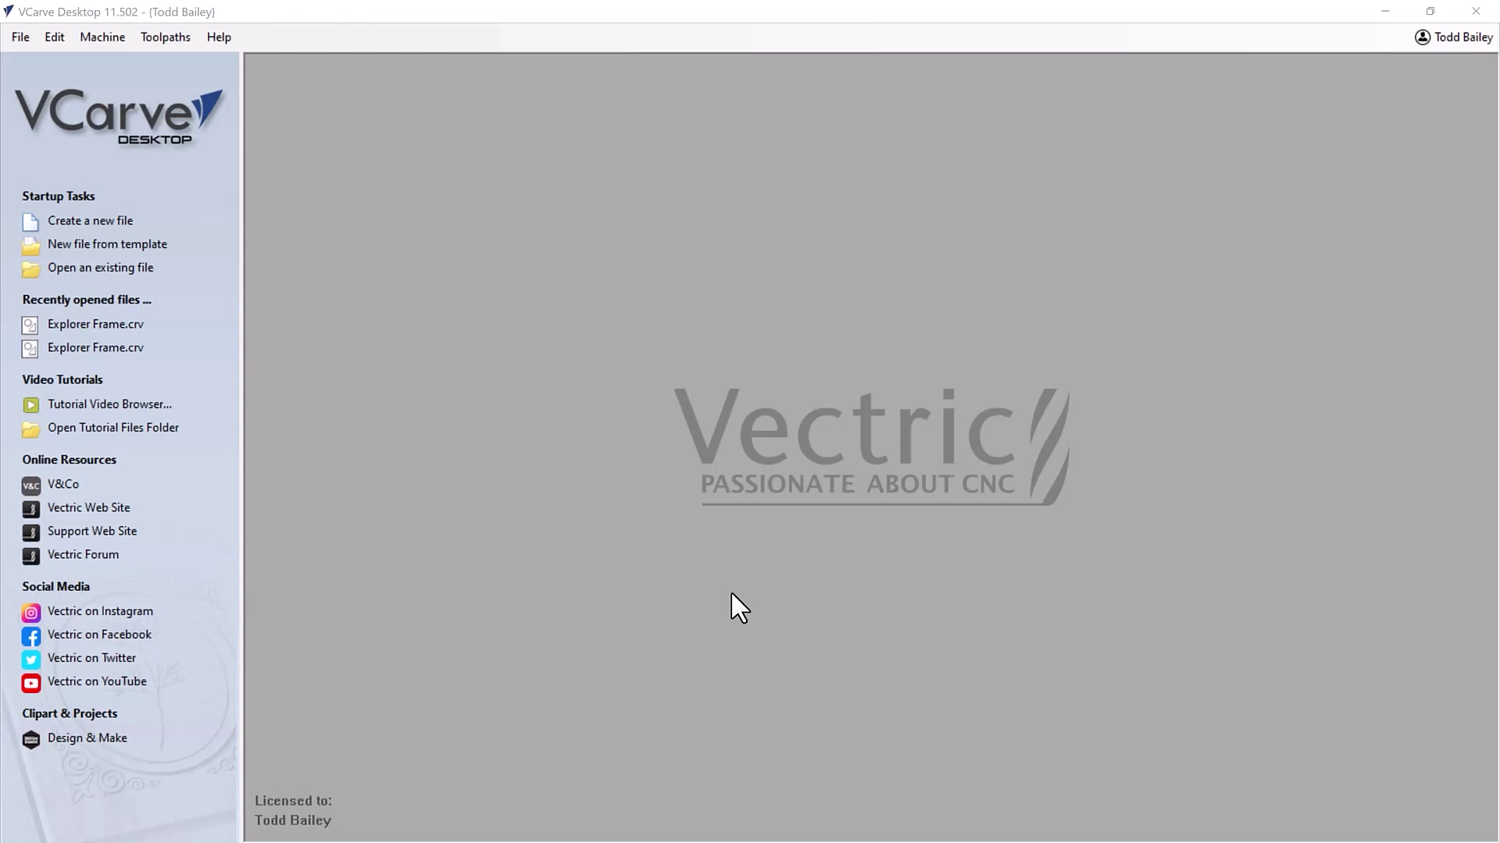
left_click(144, 270)
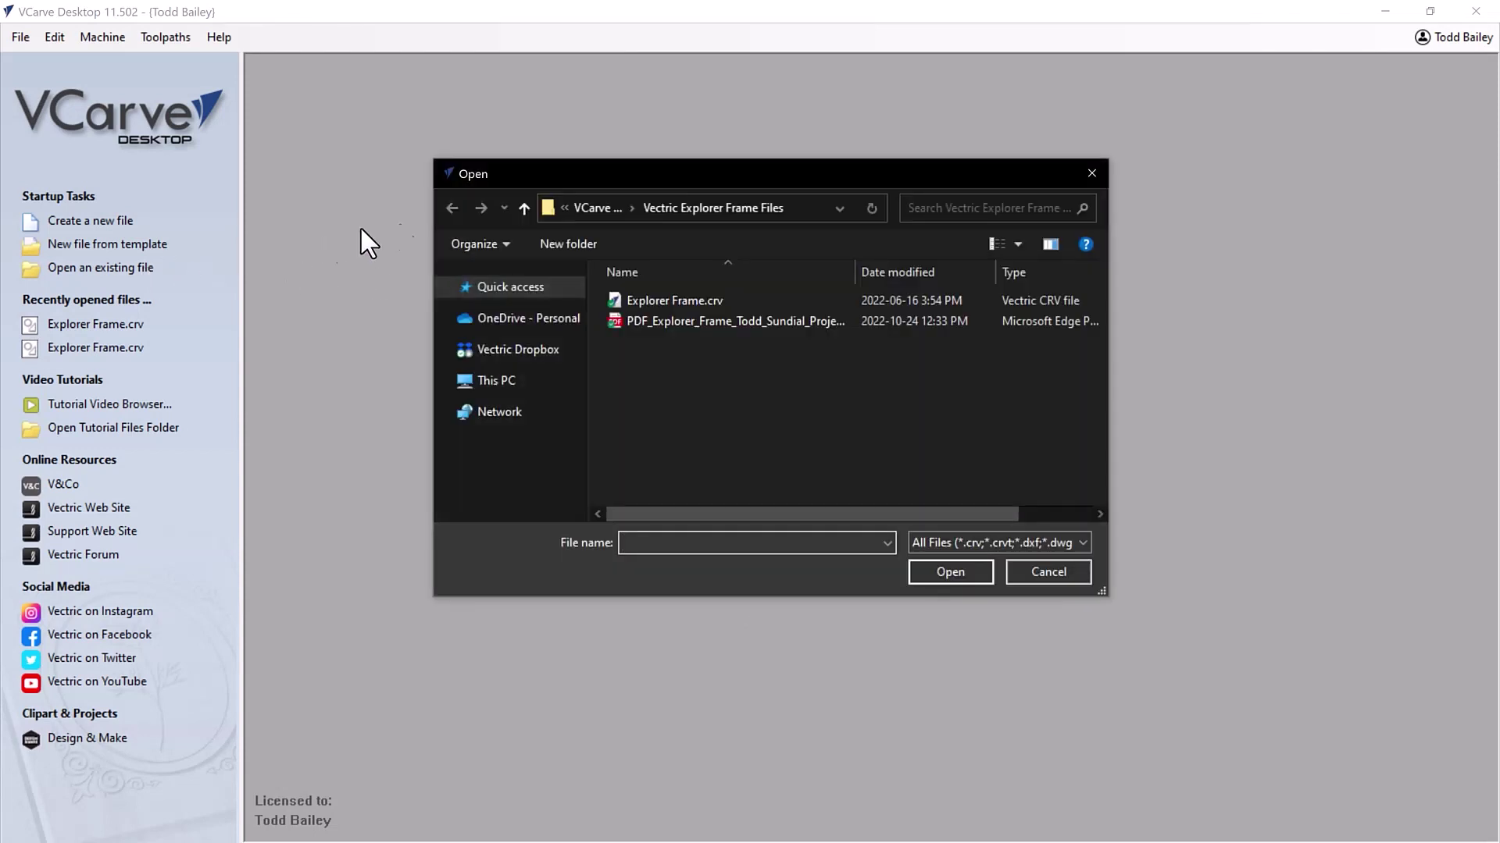
left_click(682, 297)
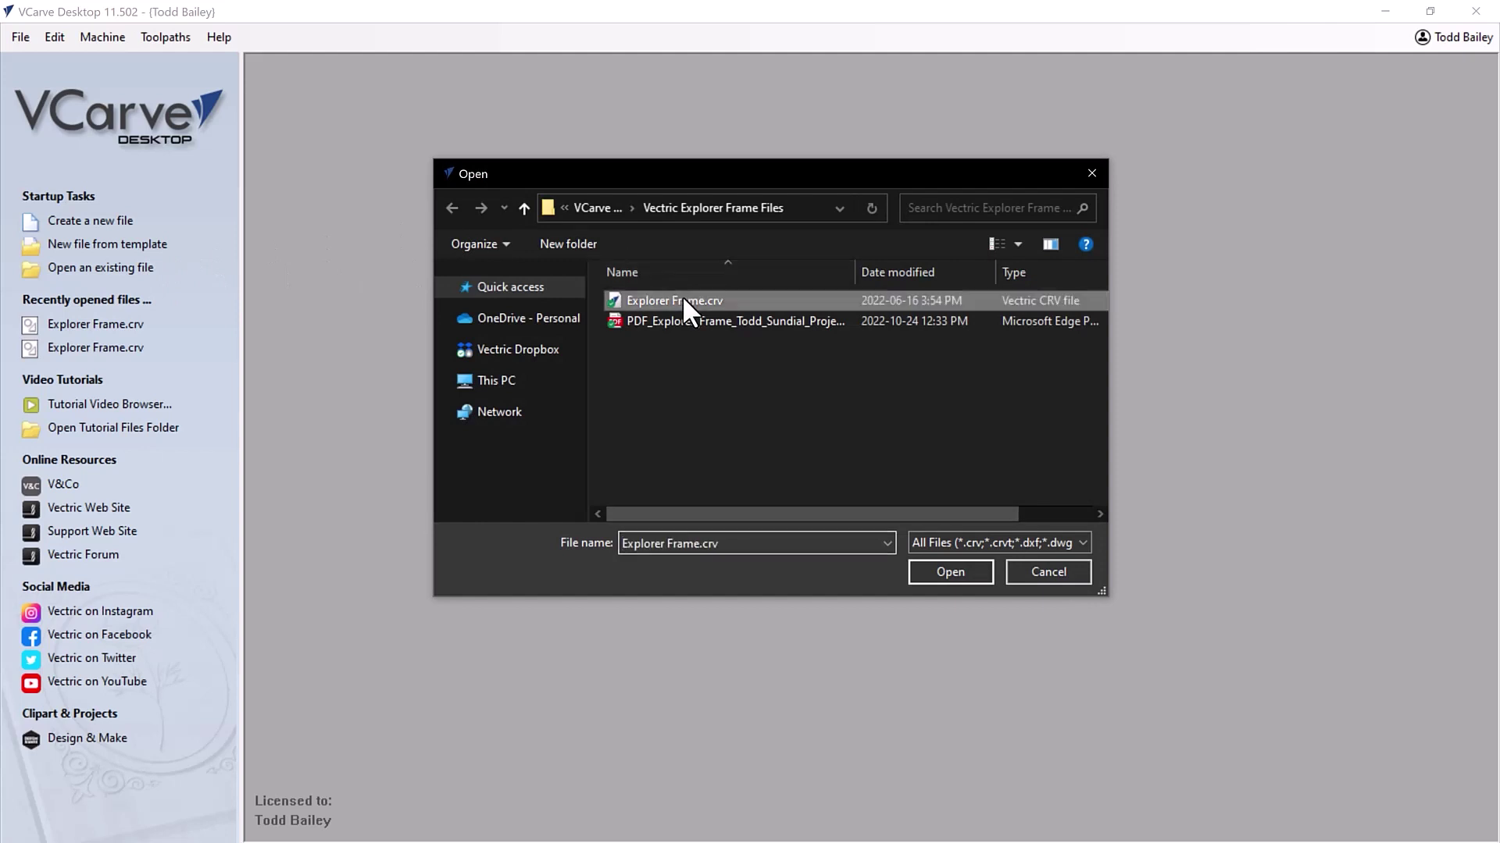
left_click(950, 572)
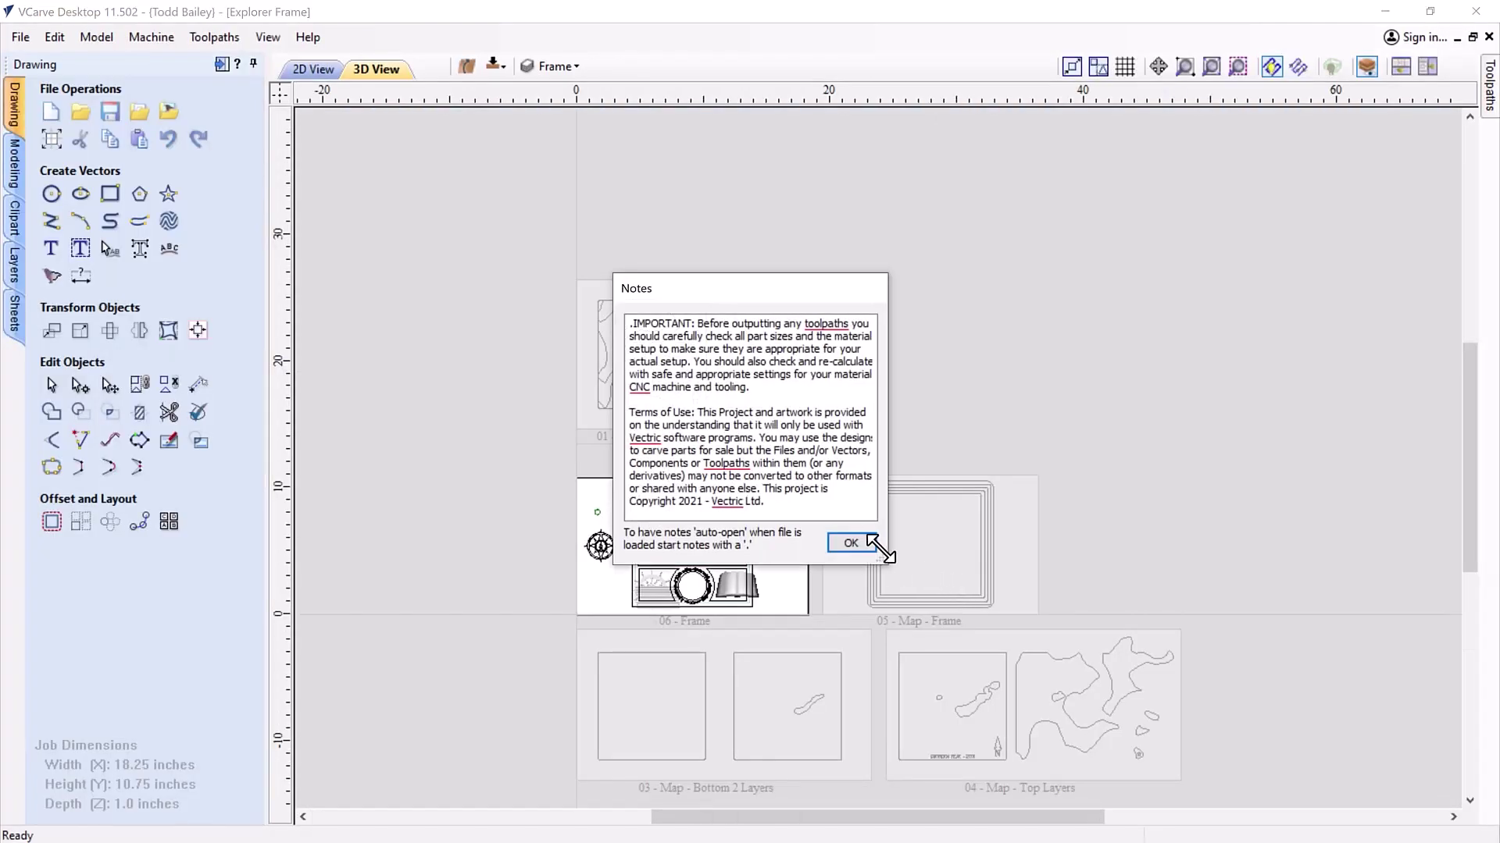
left_click(850, 544)
Zoom in on the 06 - Frame sheet, render it in 3D View, and show the model components and sheets lists
scroll(734, 590, "up", 5)
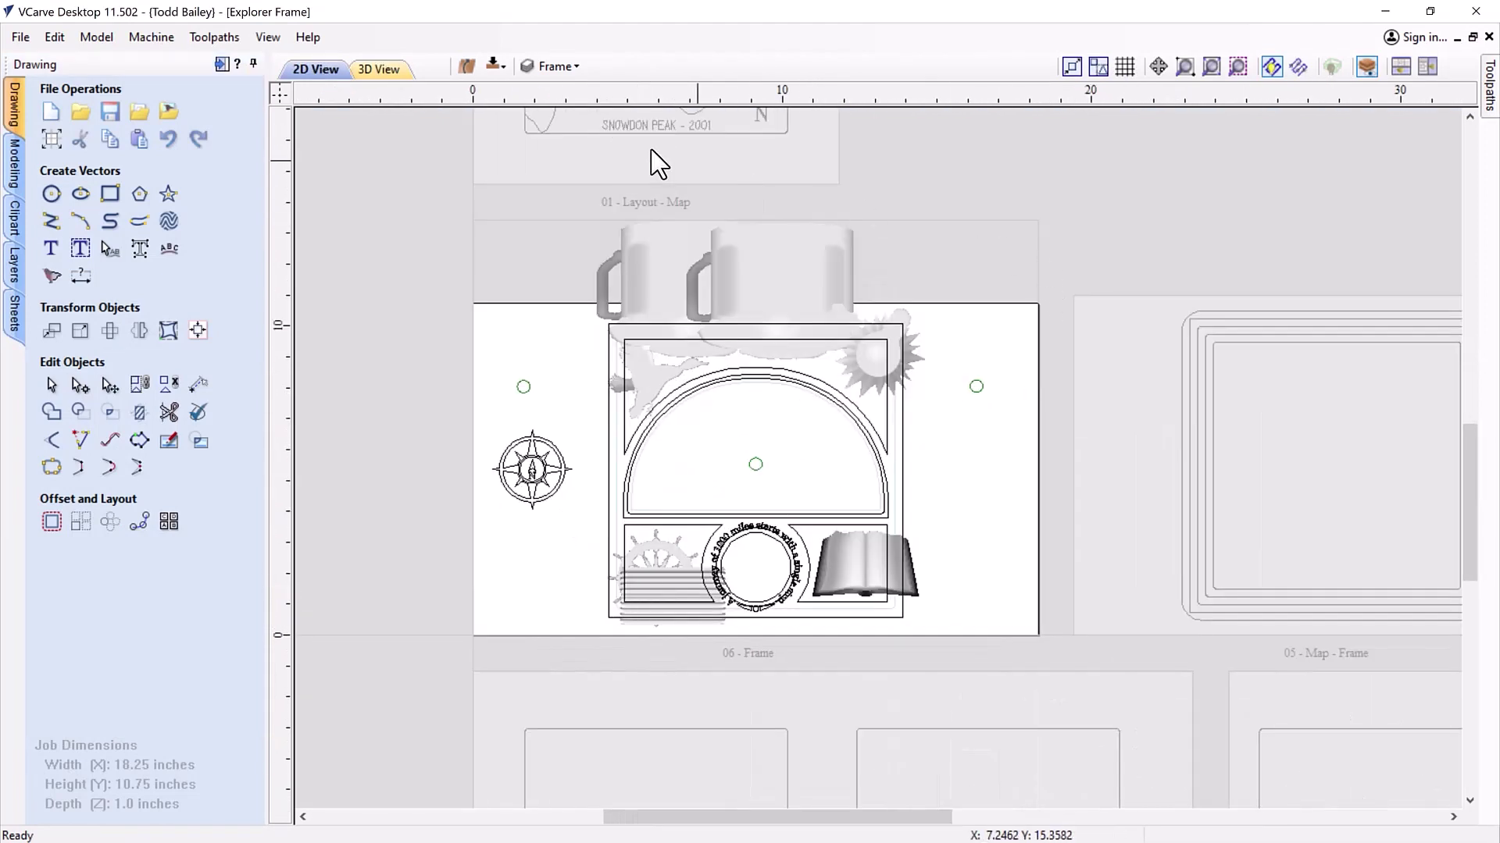
left_click(369, 69)
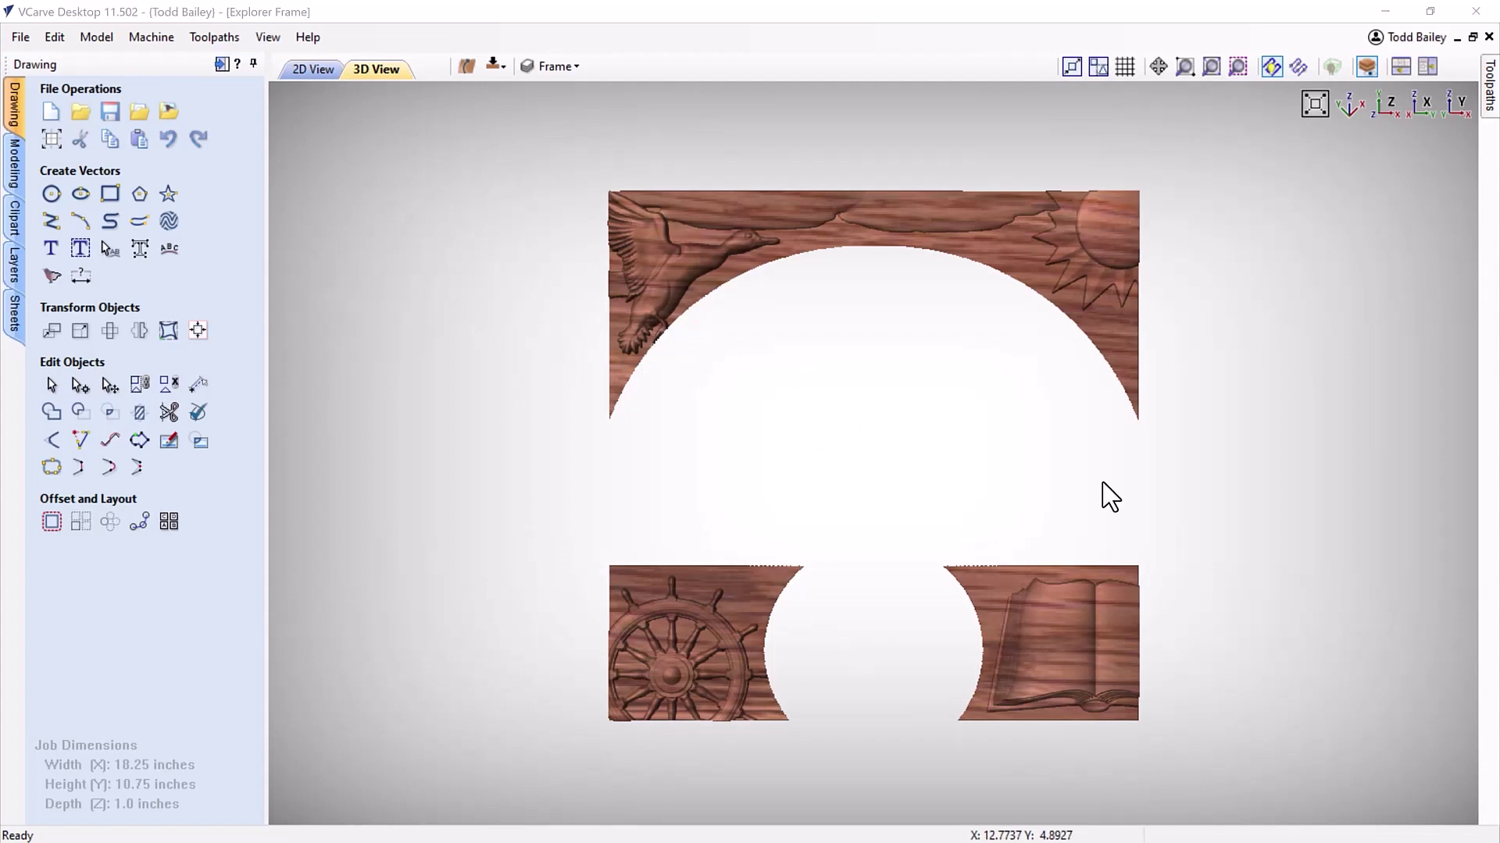
left_click(16, 167)
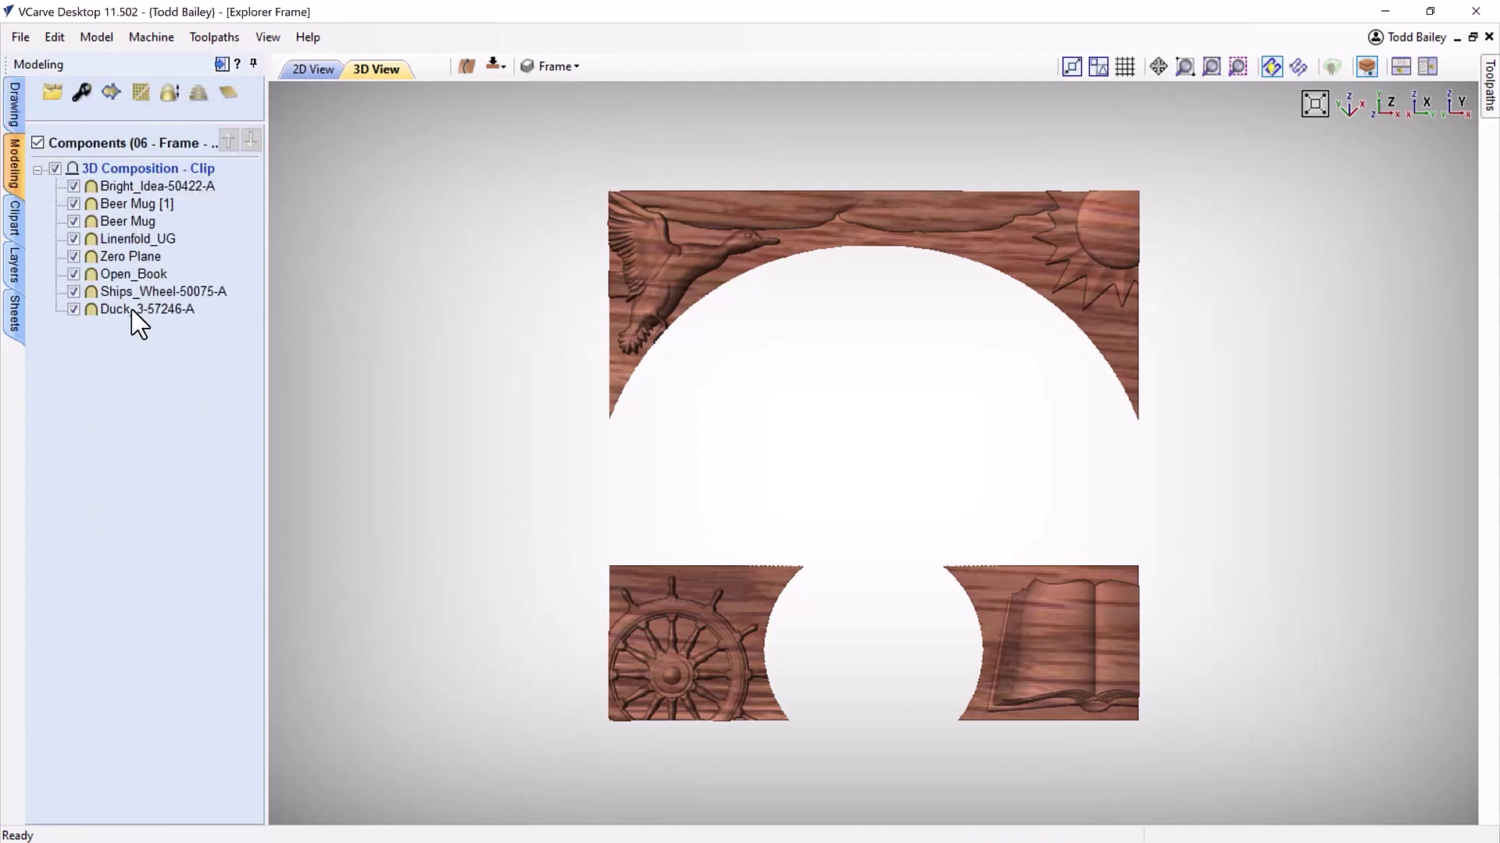
mouse_move(129, 311)
left_click(16, 316)
Change the 06 - Frame sheet's material from Oak Dark to Oak Soft and accept the cut-through warning
left_click(114, 232)
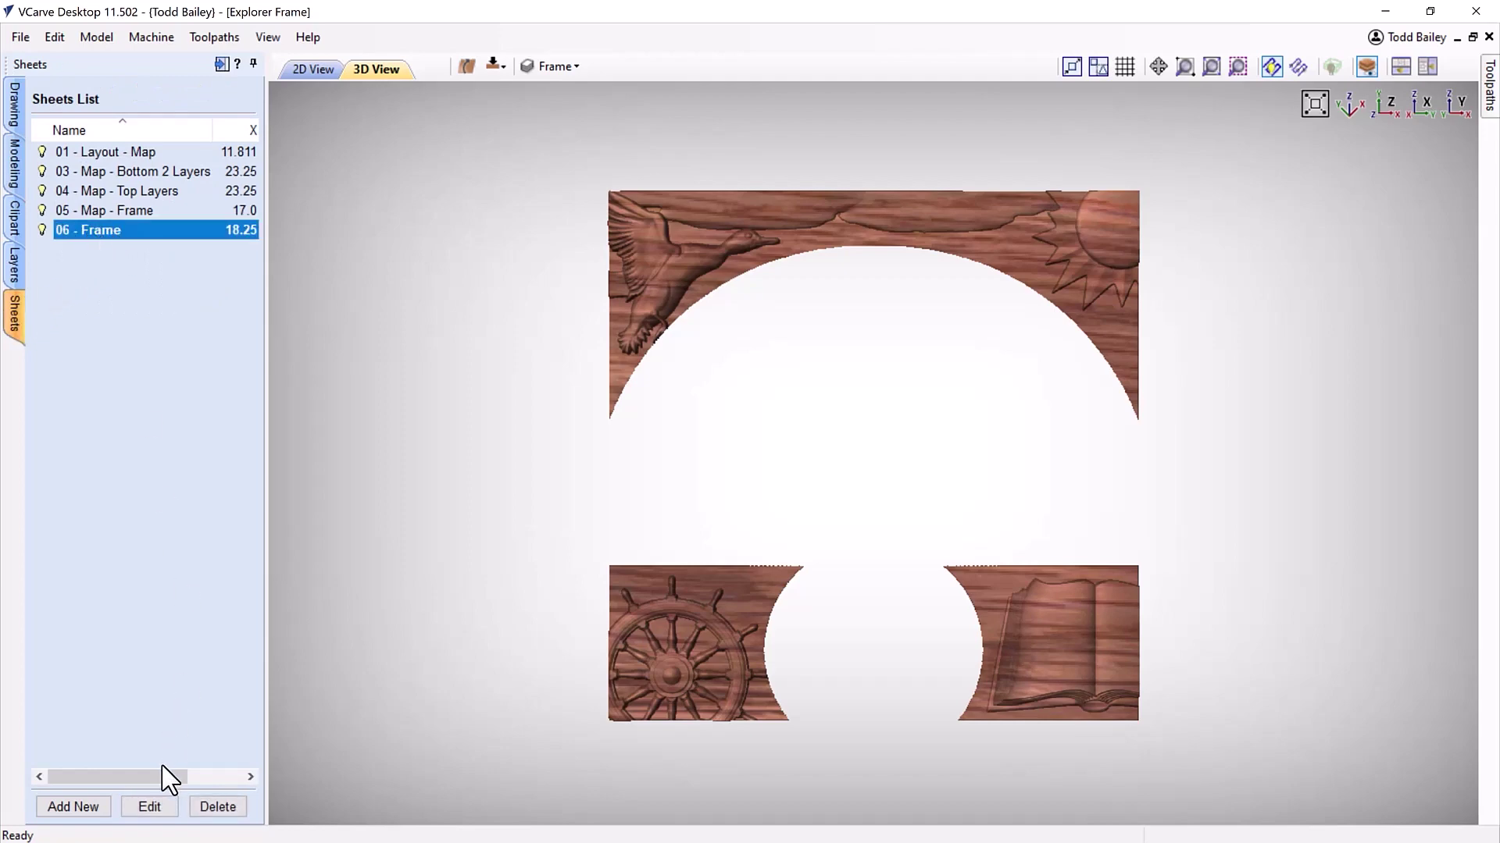
left_click(150, 807)
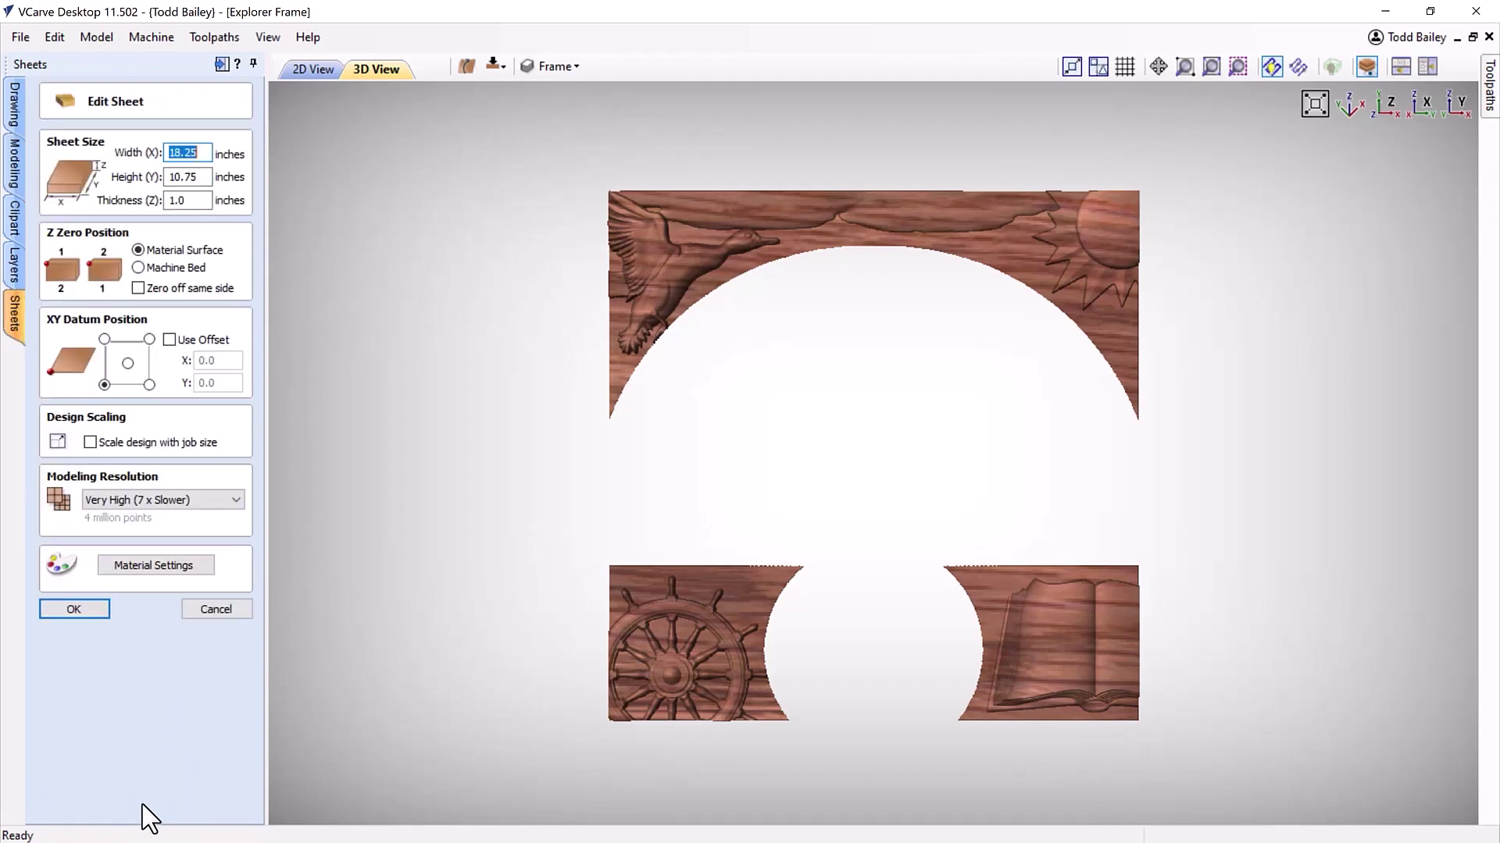
left_click(143, 568)
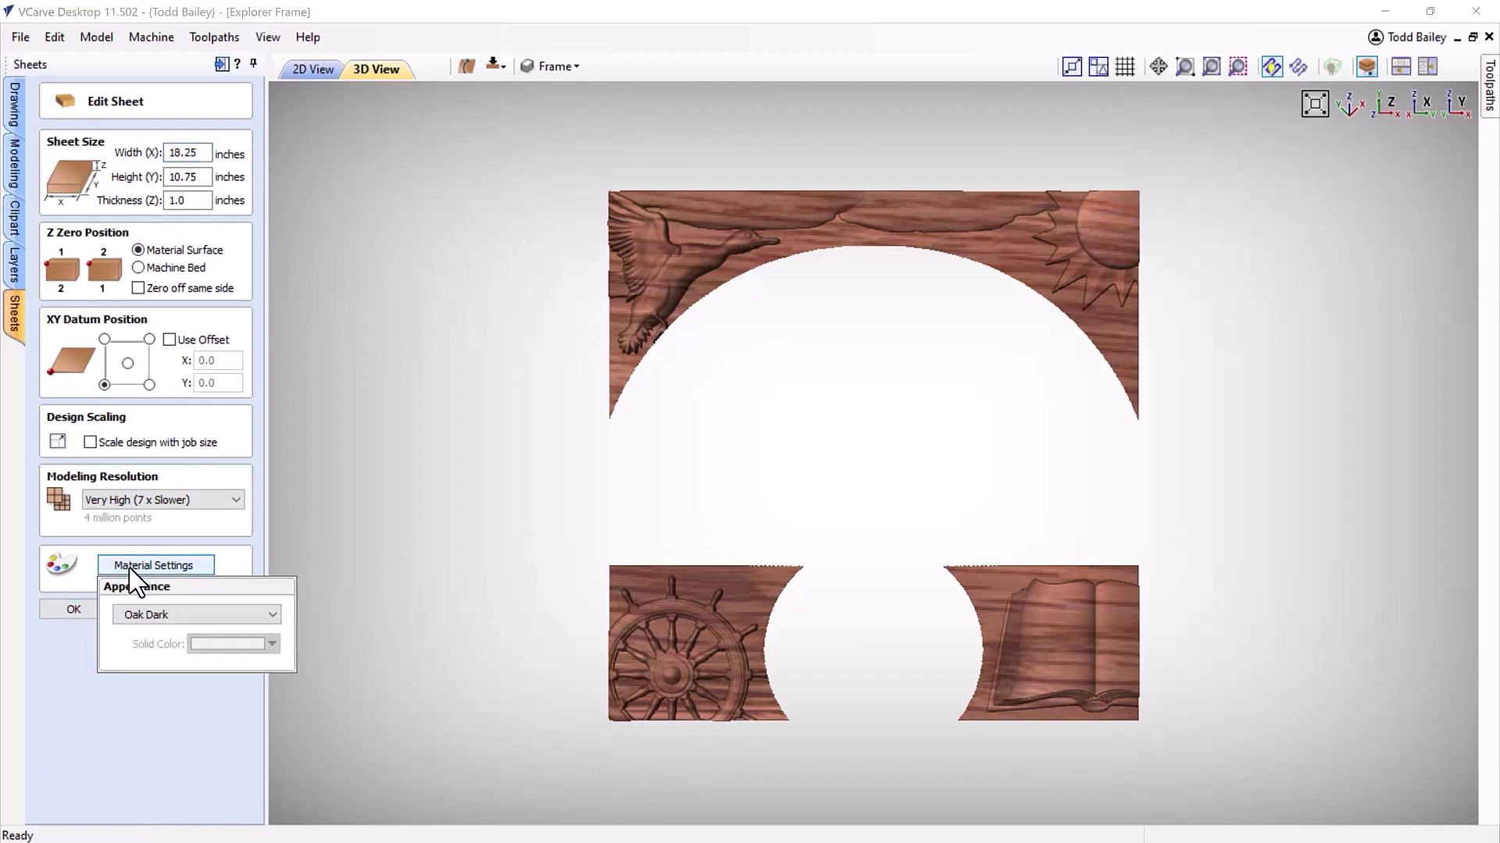
left_click(132, 617)
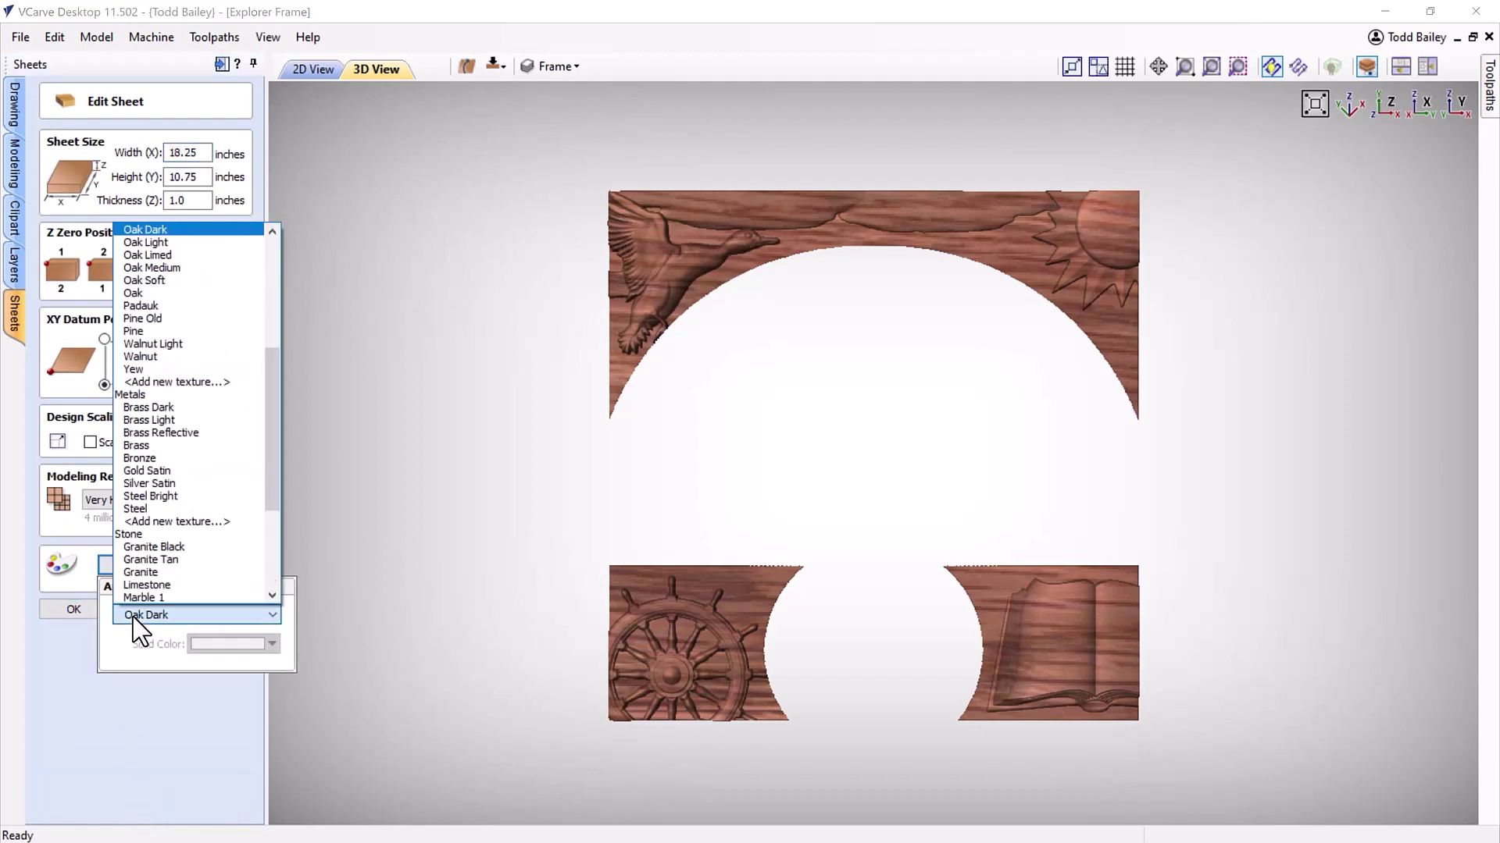
left_click(137, 283)
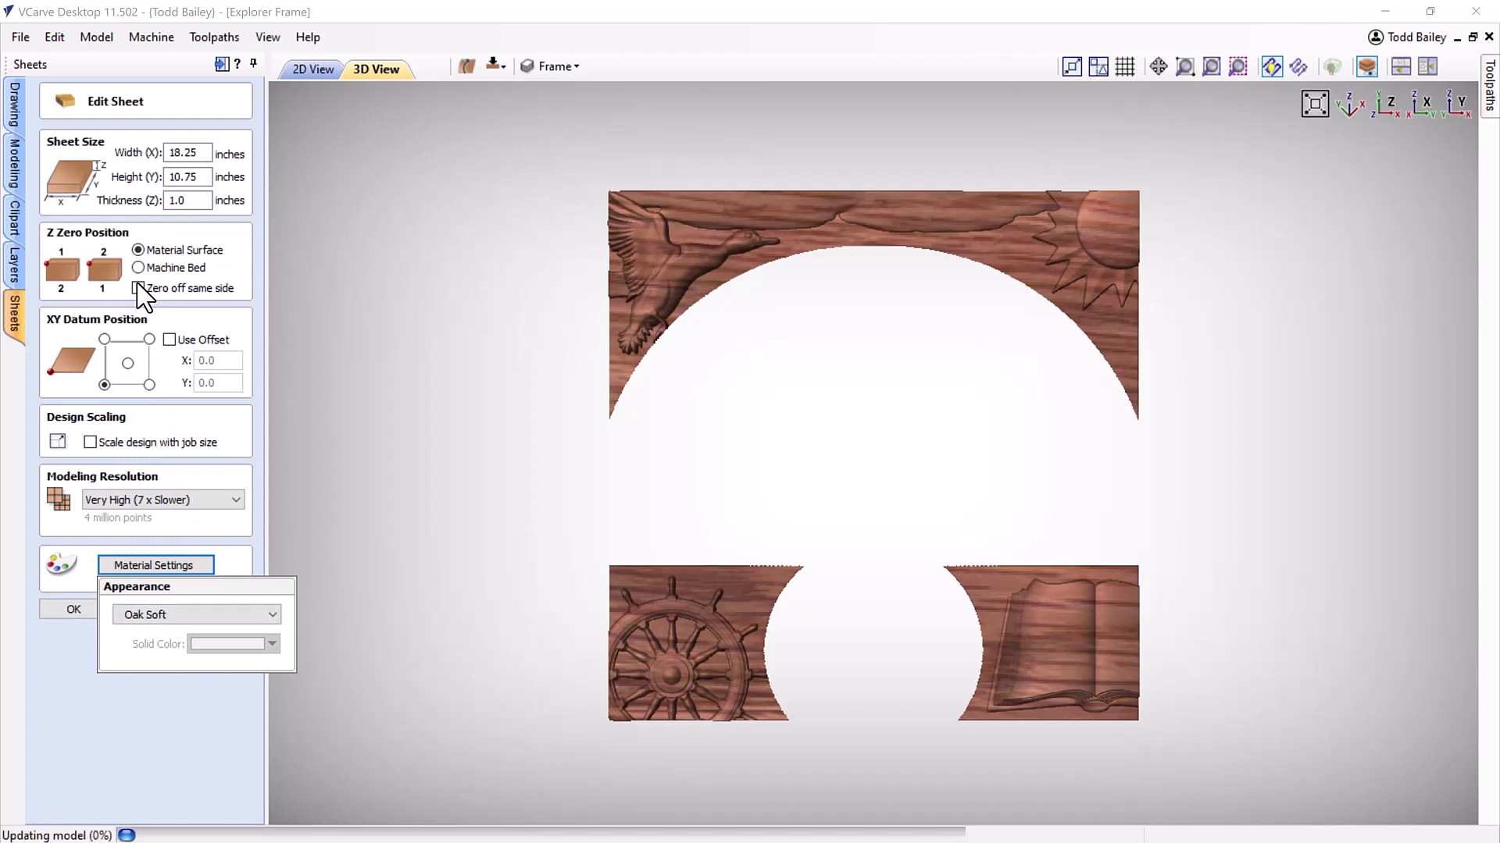
left_click(78, 613)
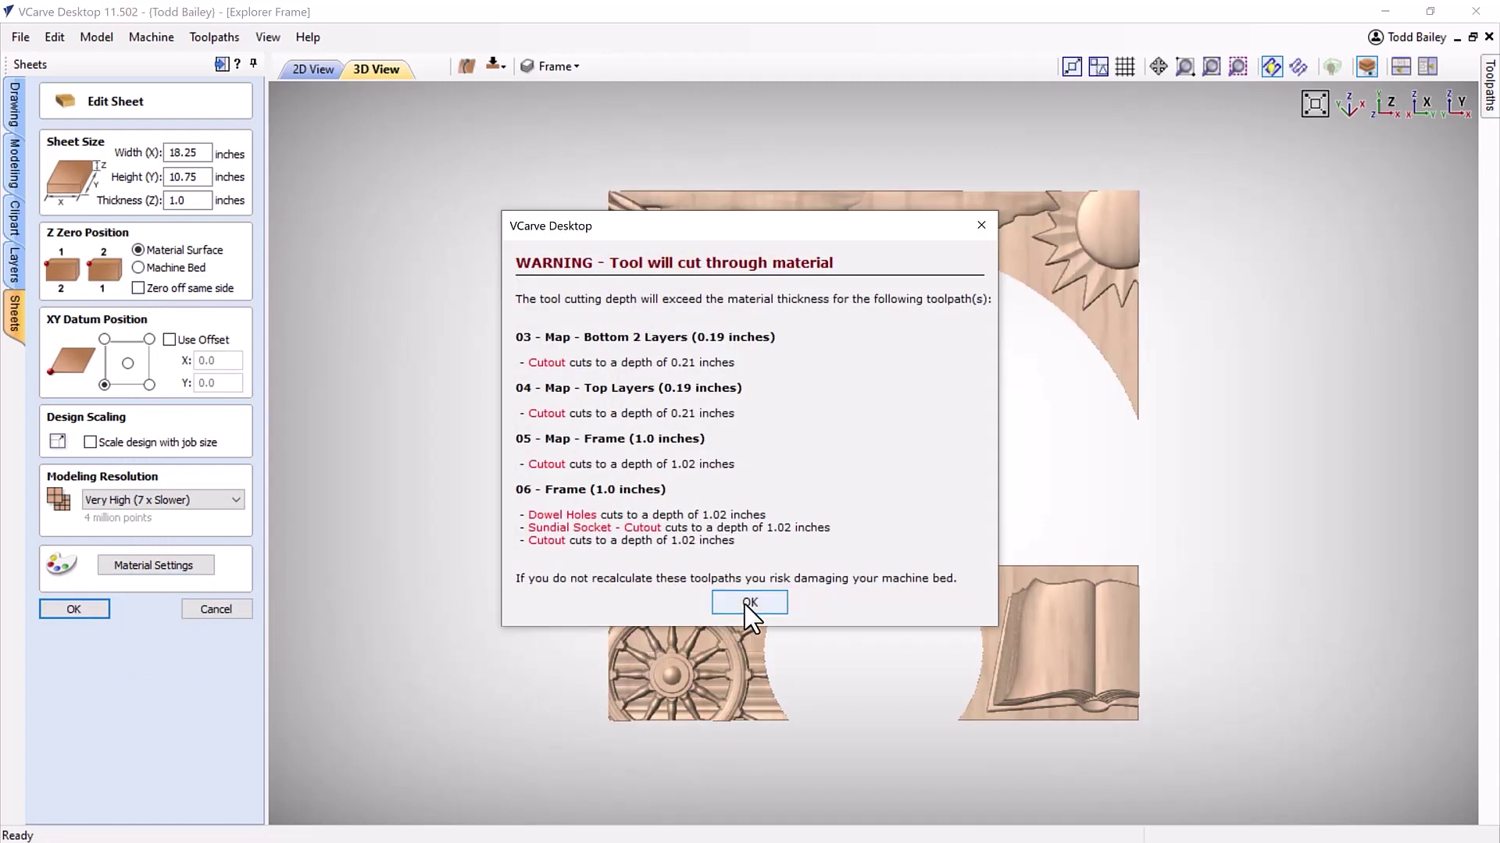
left_click(749, 603)
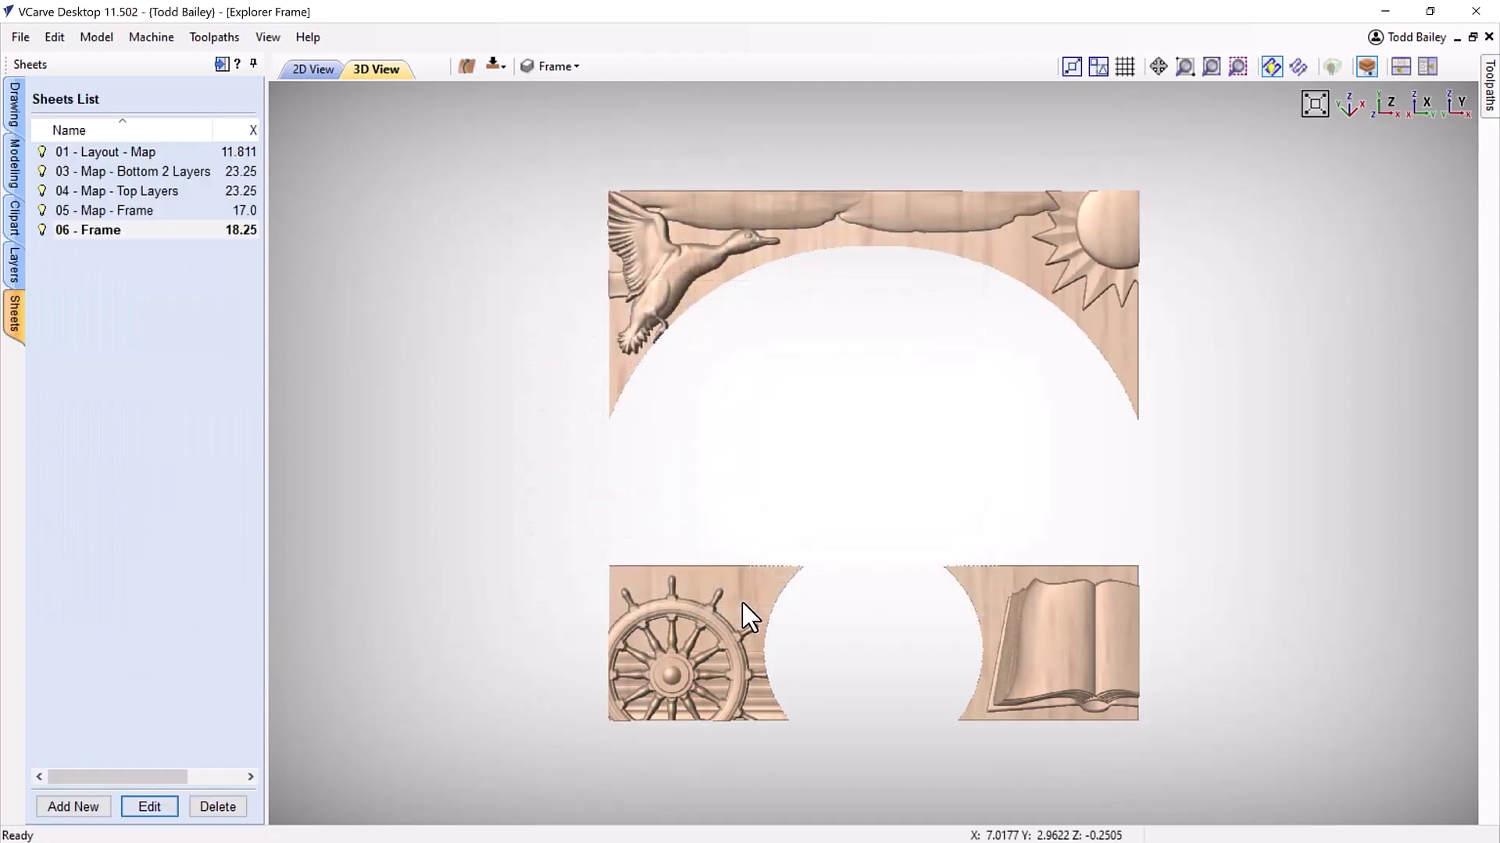
Set the Zero Plane component to Show Only This, hiding all other components
left_click(15, 164)
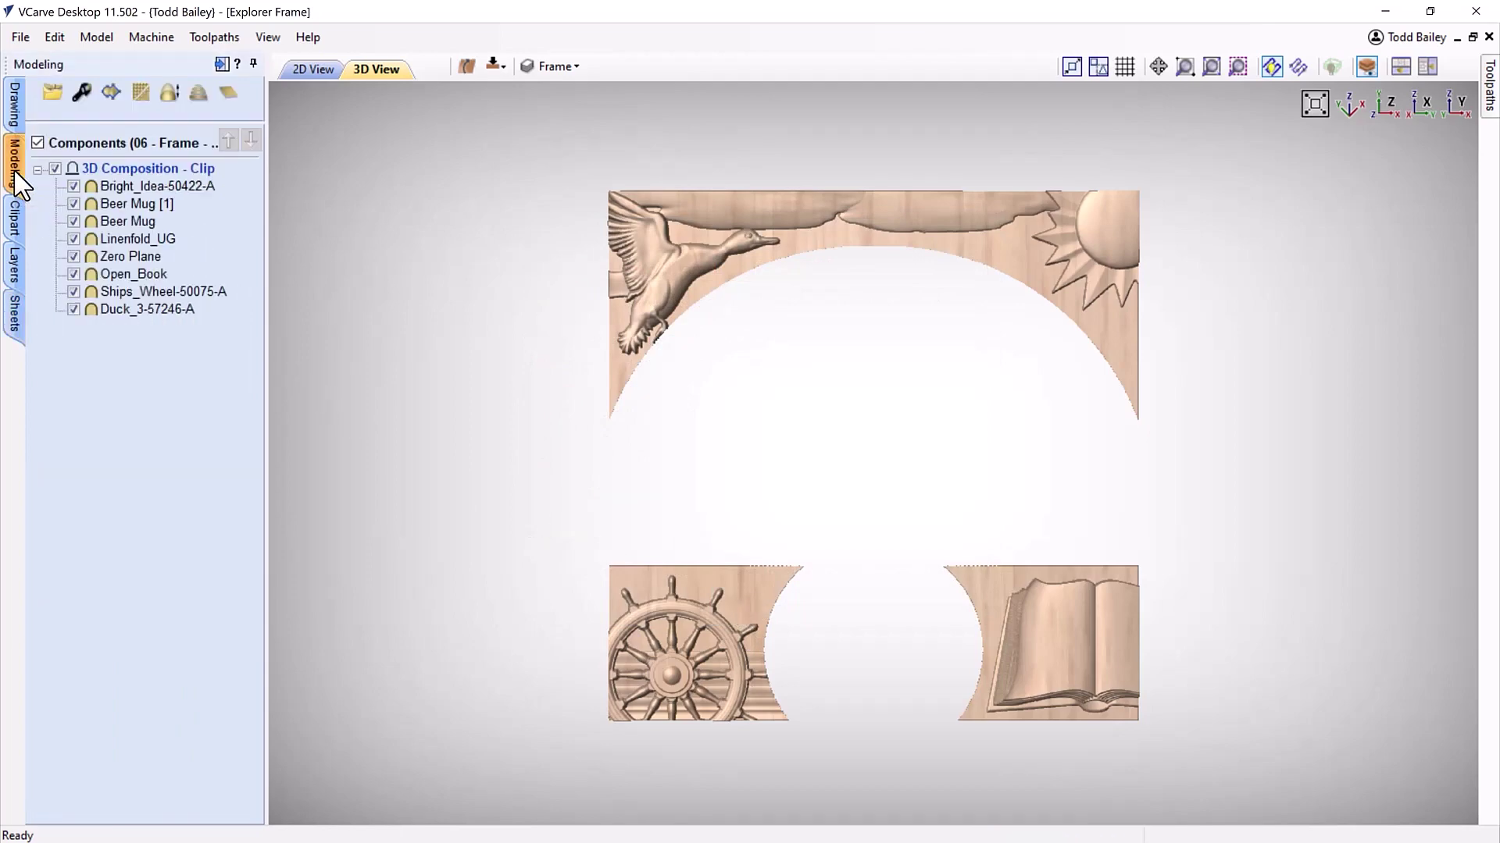
right_click(110, 260)
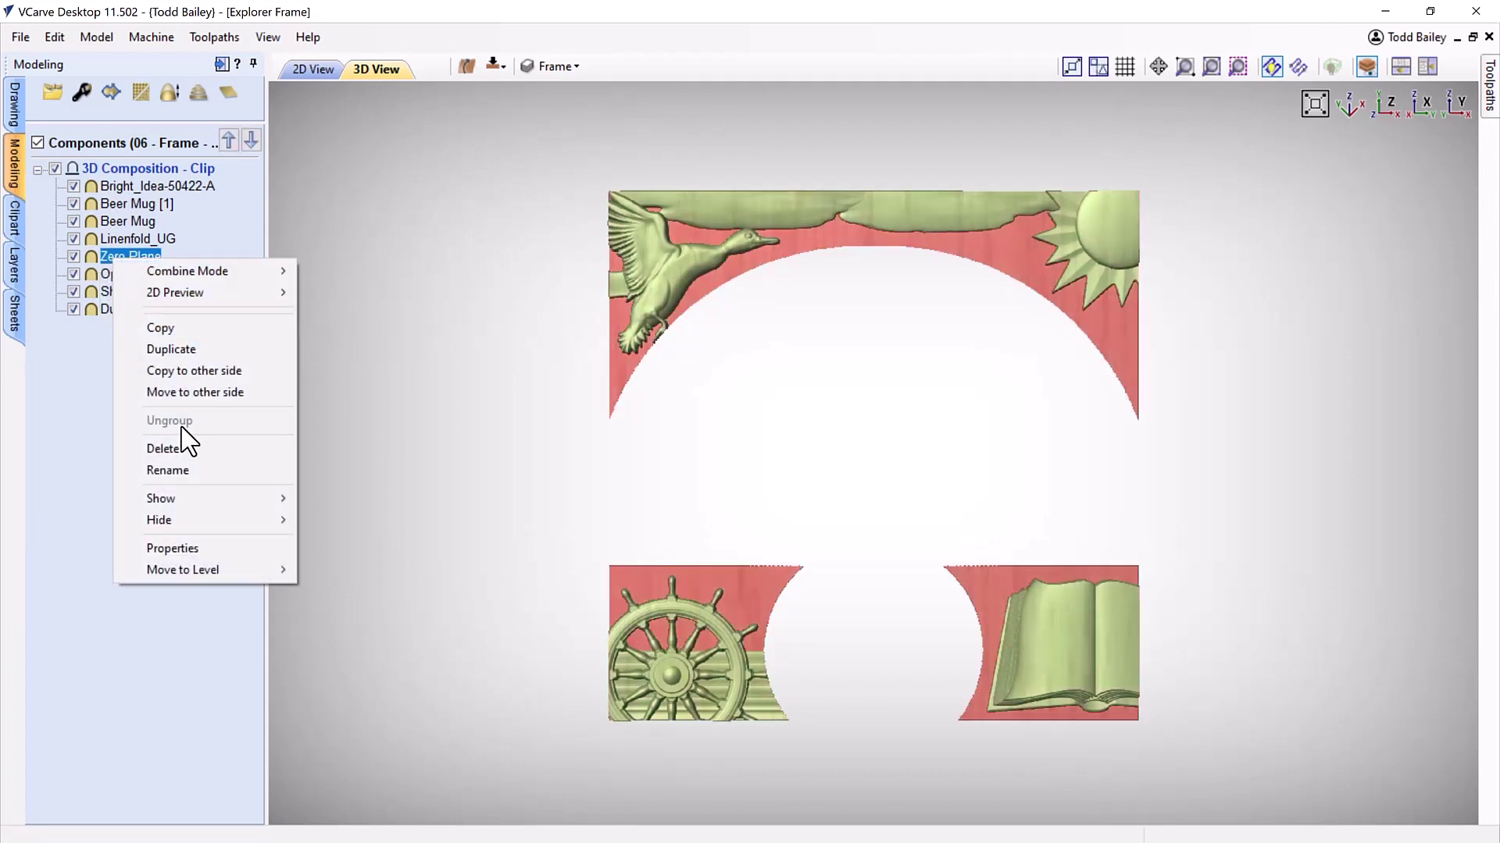
mouse_move(203, 500)
left_click(367, 521)
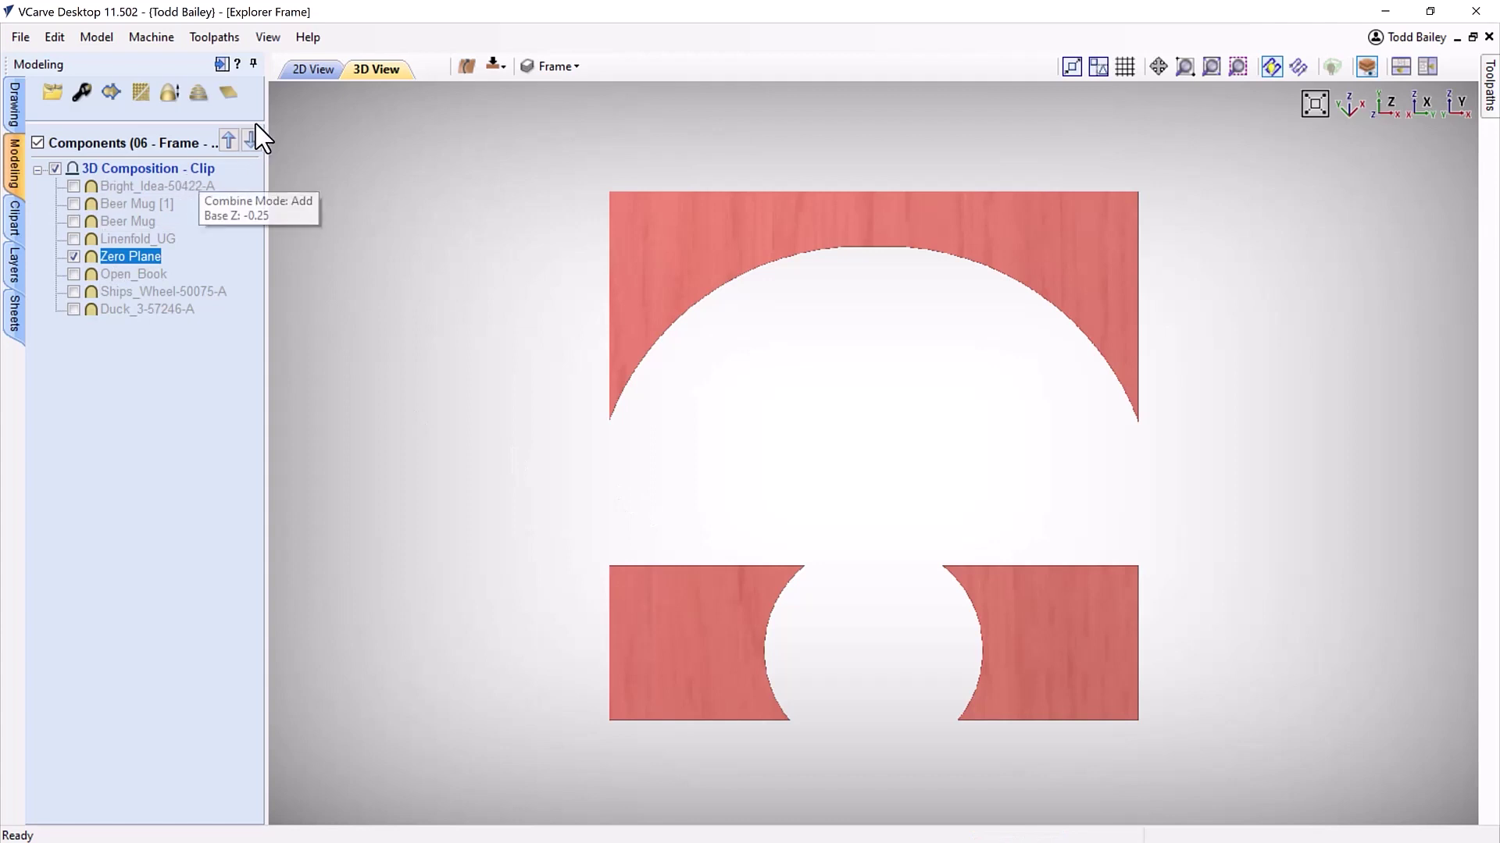
Compare the plain frame in 2D and 3D, deselect Zero Plane, and bring up the Clipart library
left_click(316, 74)
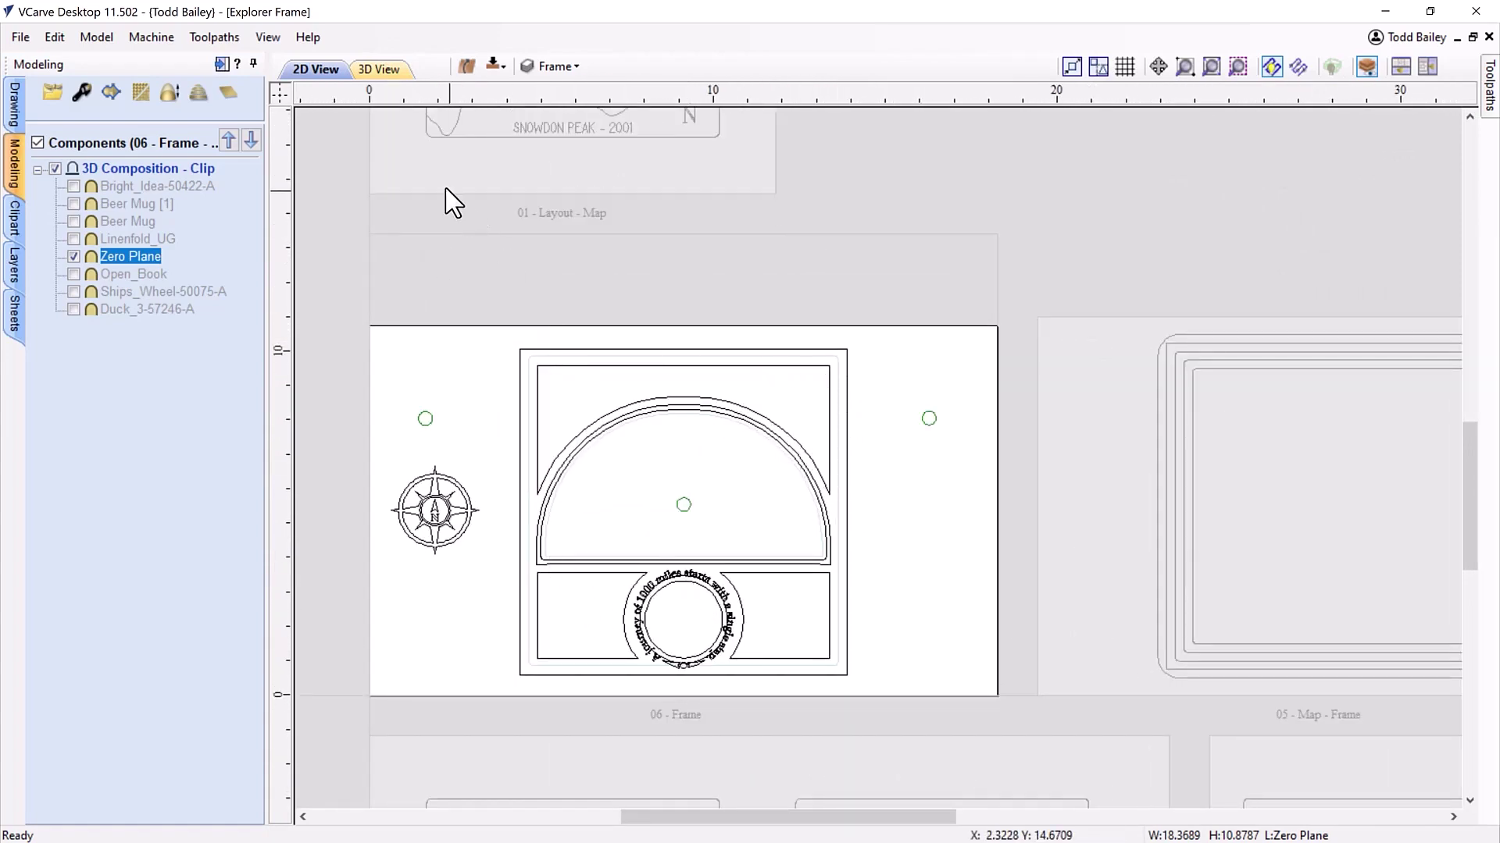
left_click(379, 70)
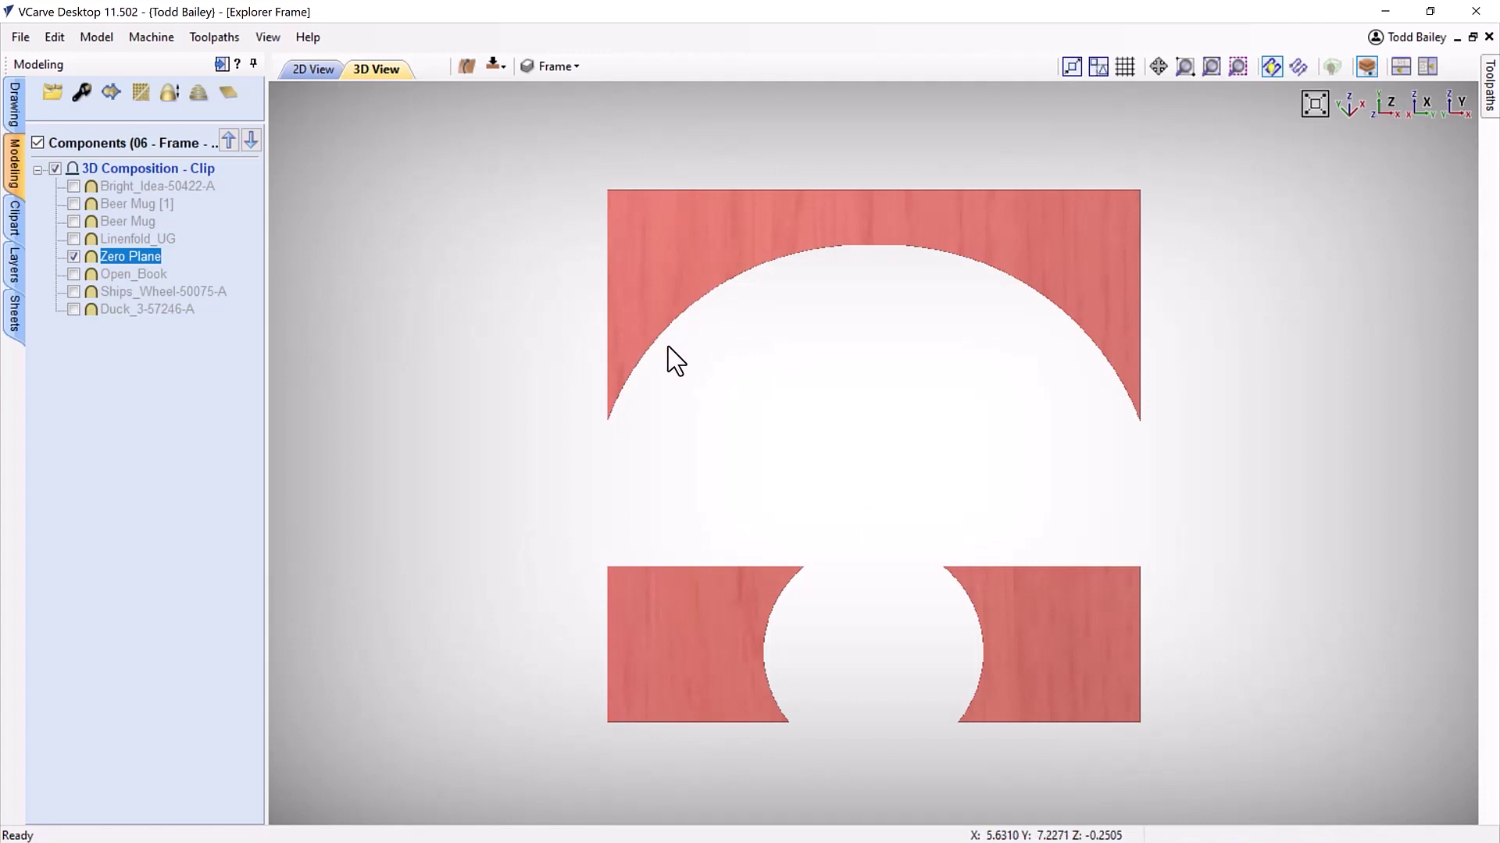
left_click(748, 381)
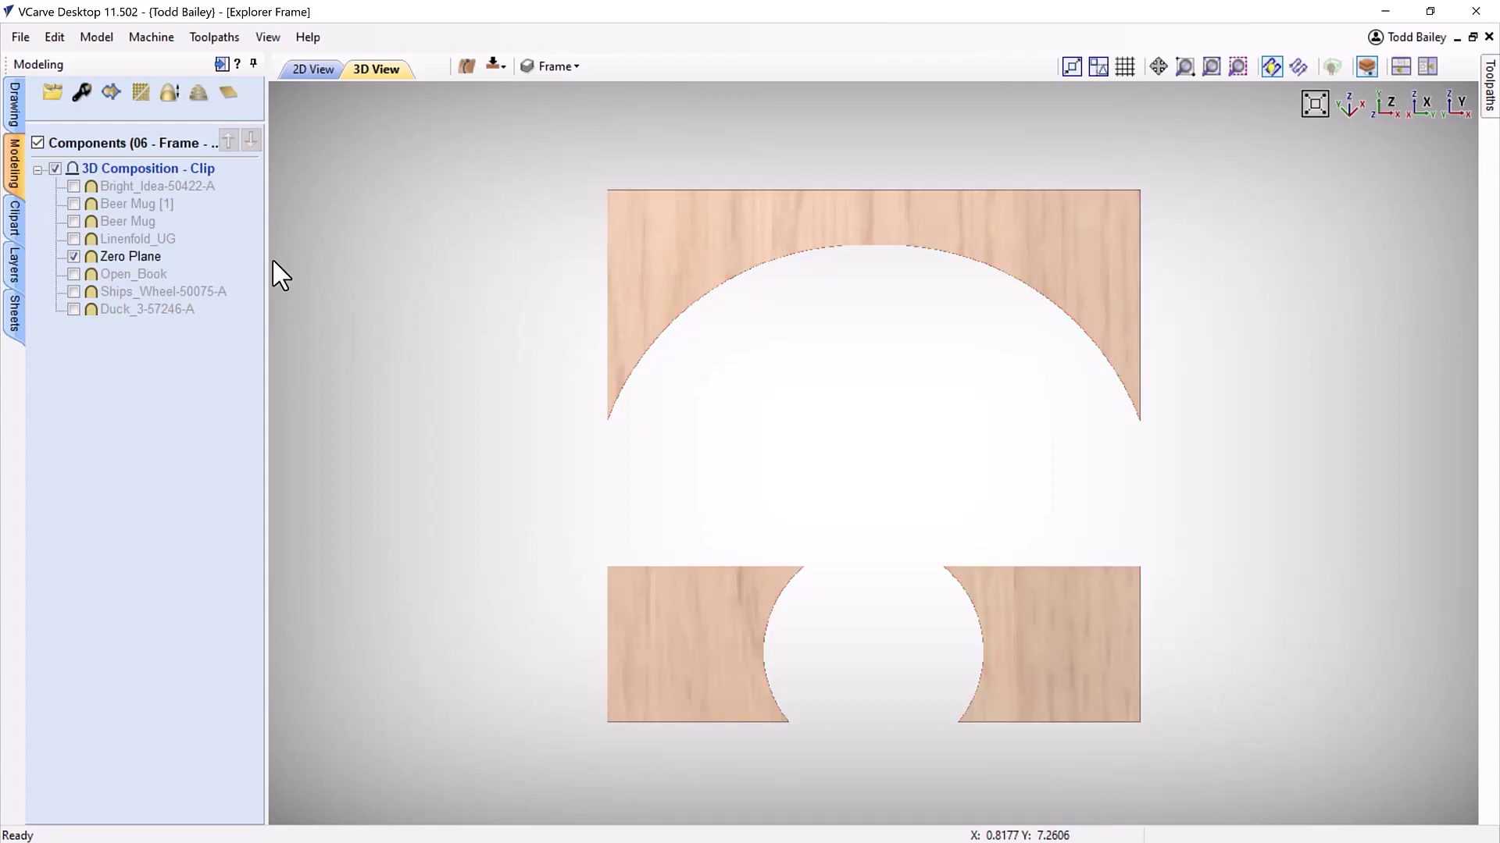
left_click(14, 219)
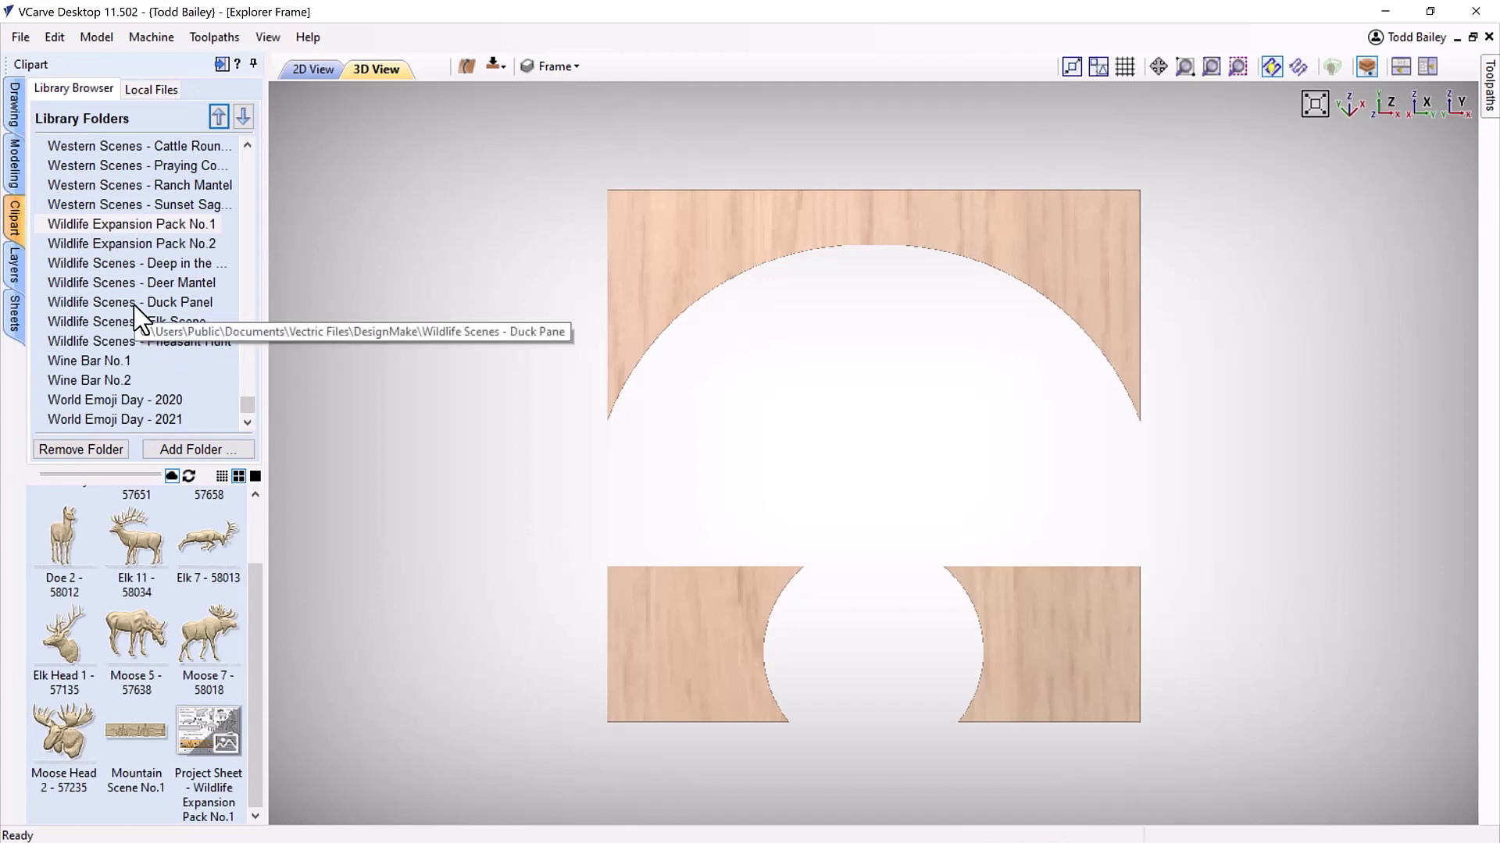
Add the eagle clipart from the Around the World No.1 - USA folder to the frame model
left_click_drag(249, 403, 242, 163)
scroll(138, 332, "down", 3)
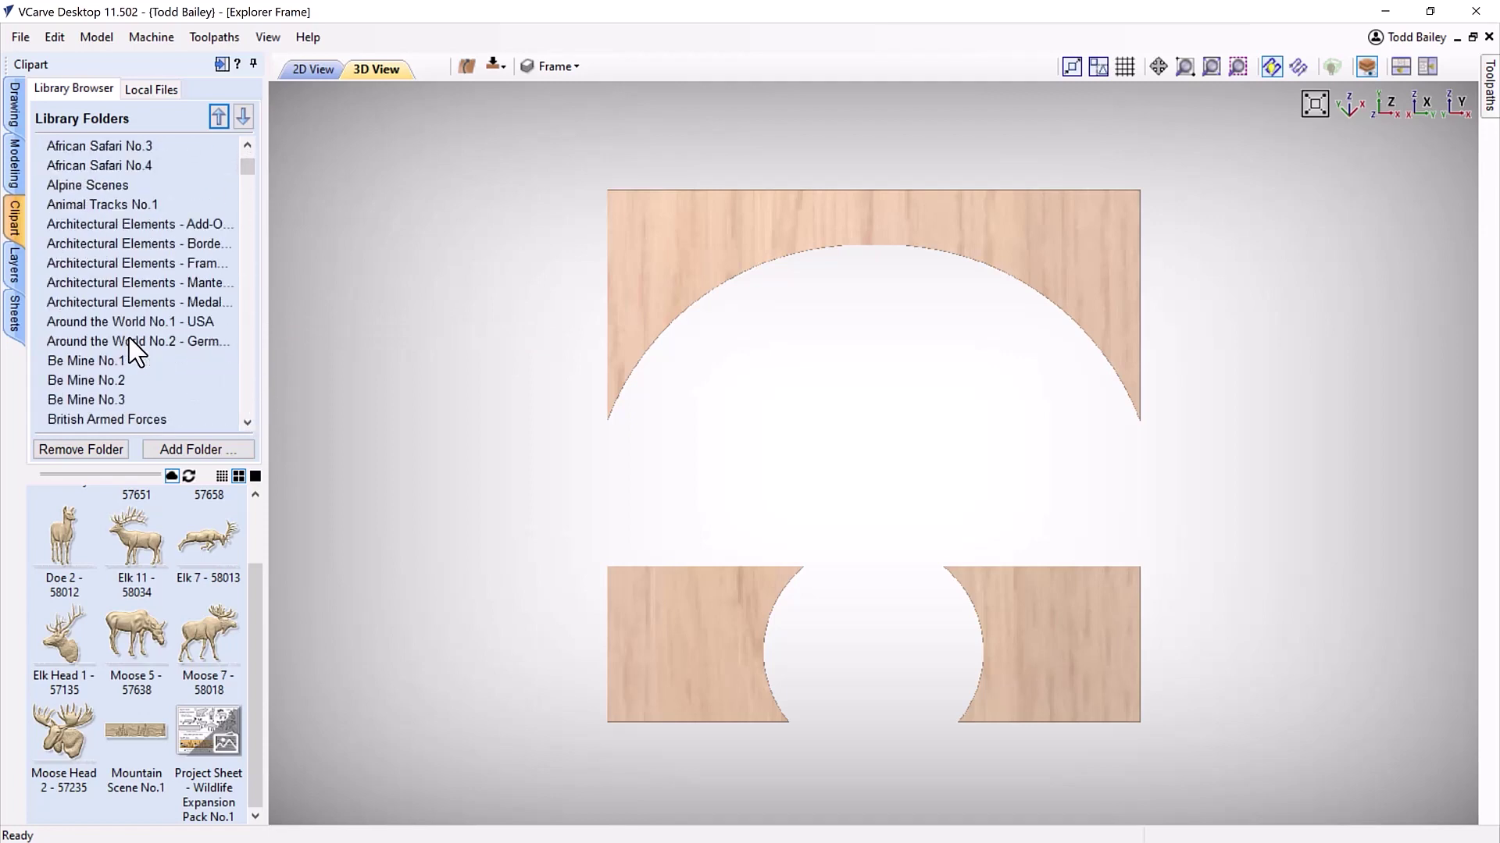
left_click(129, 264)
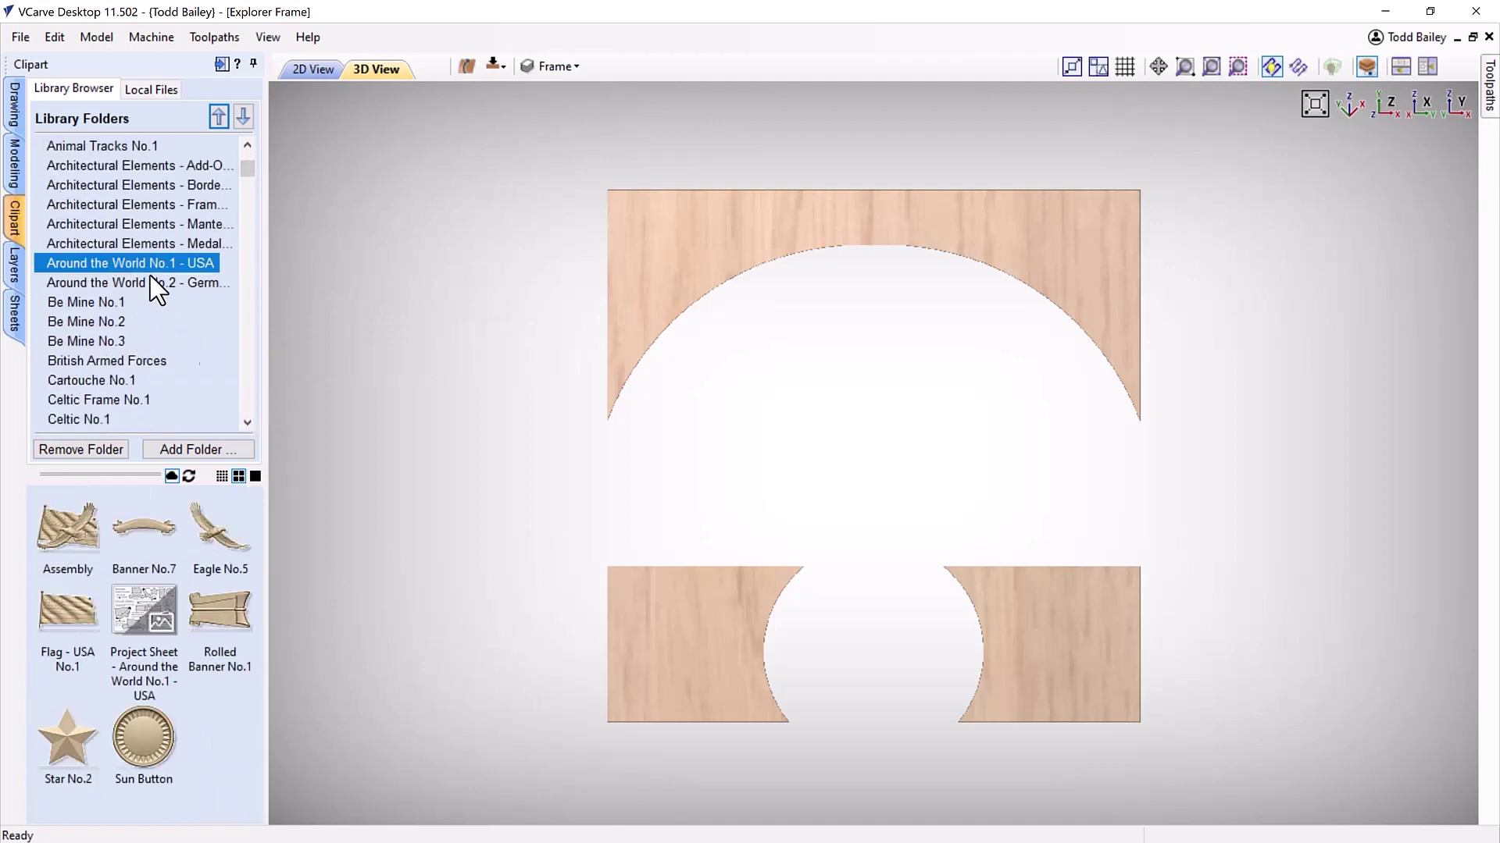
double_click(212, 526)
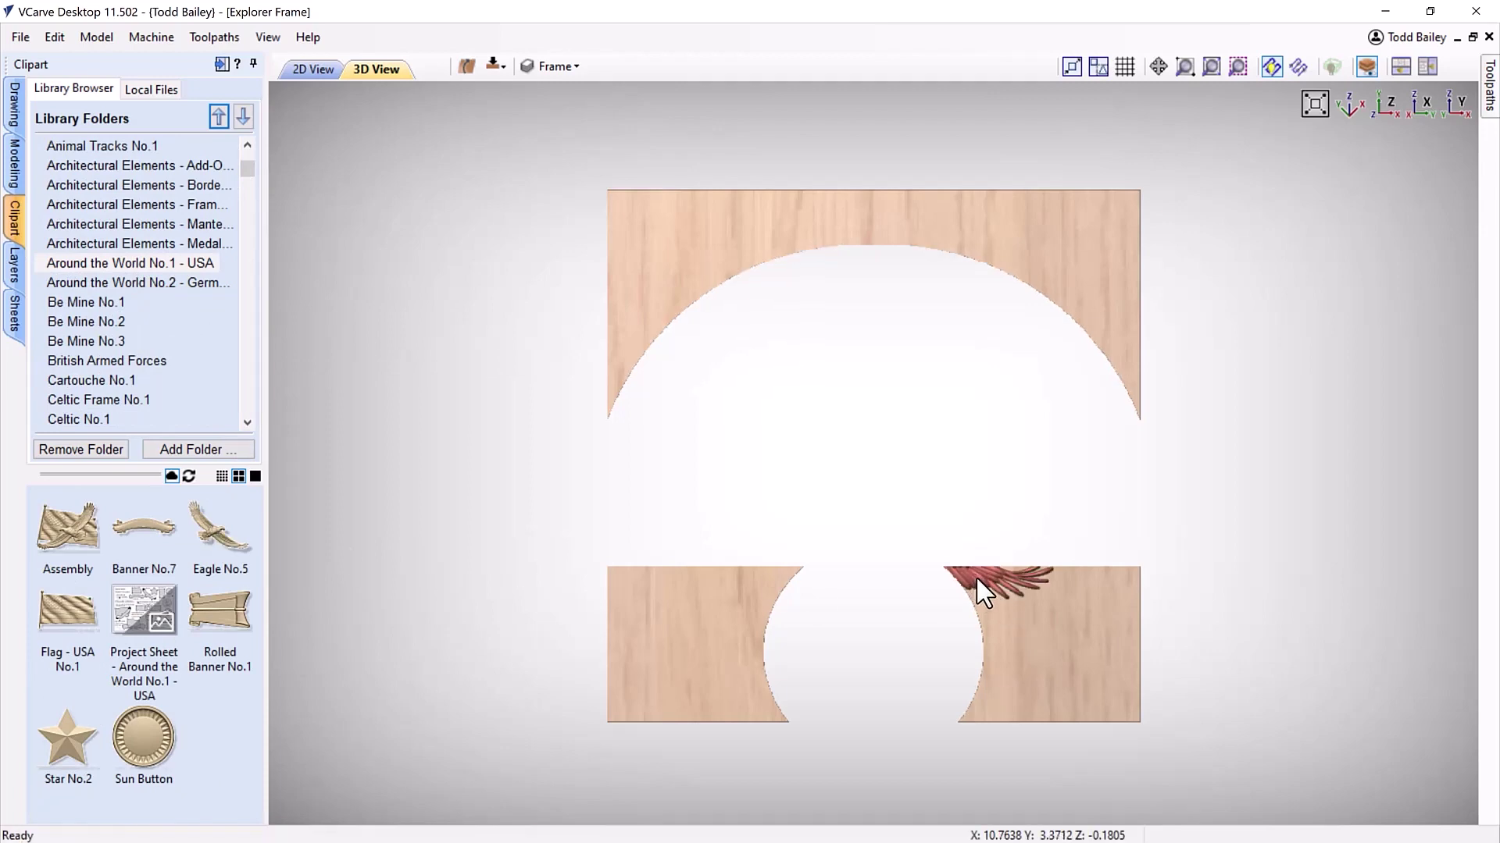
Move the eagle to the top-left corner, scale it down, and nudge it into place
left_click(975, 575)
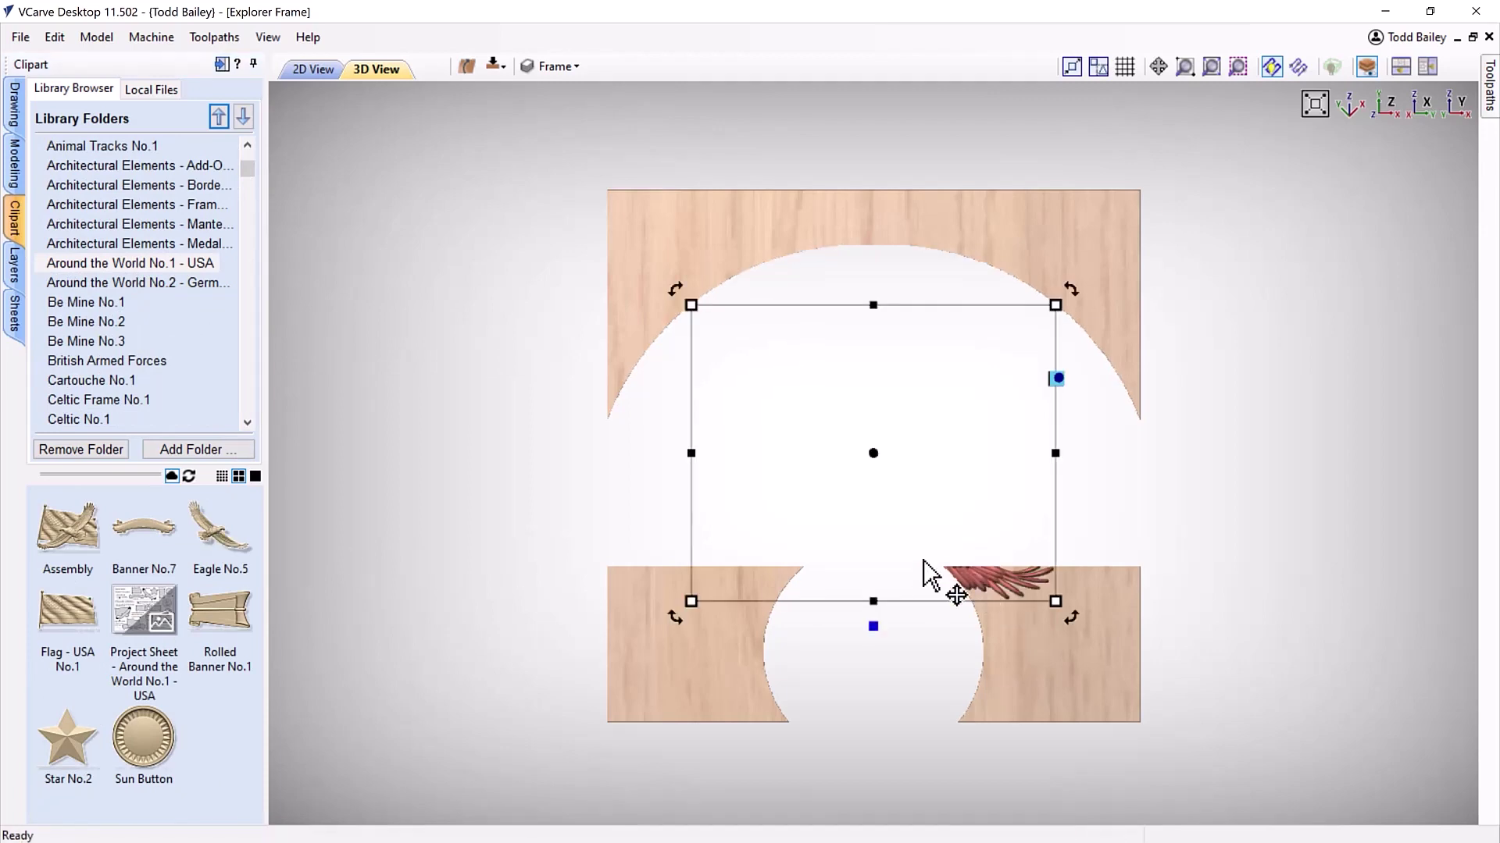
left_click_drag(864, 446, 713, 192)
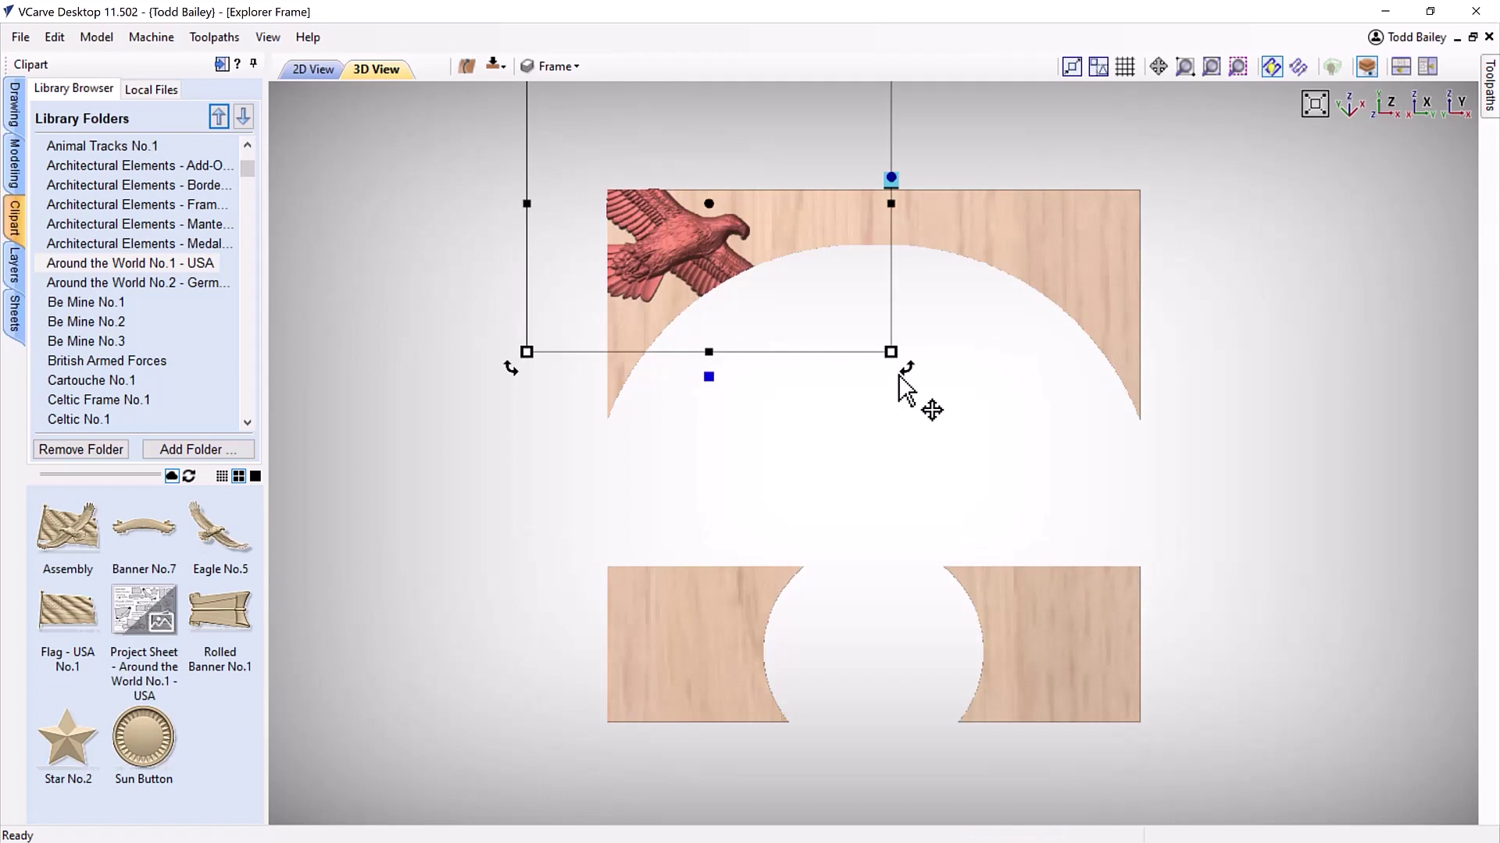
left_click_drag(887, 350, 807, 305)
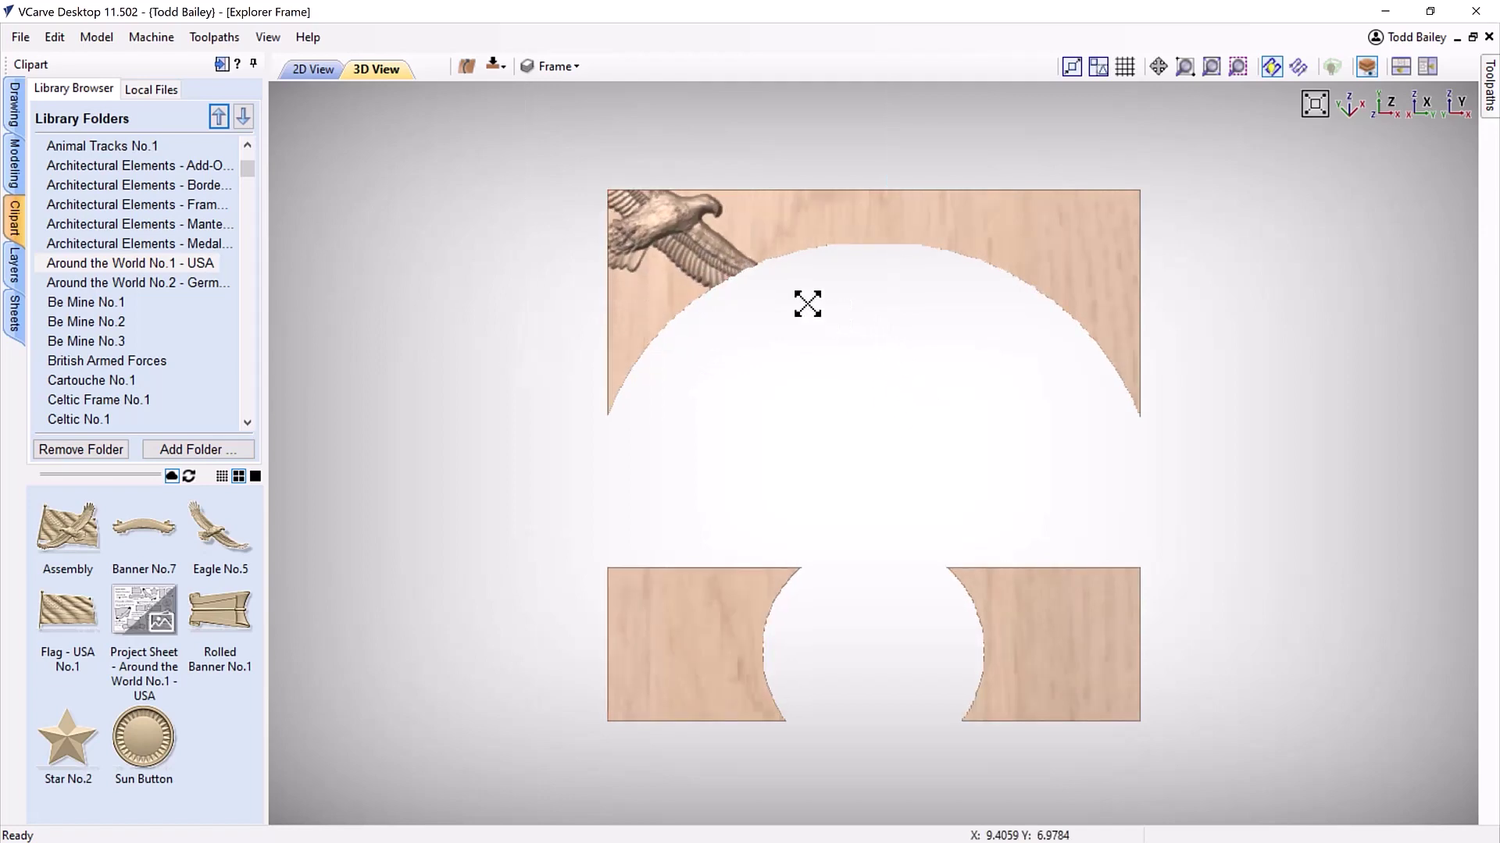
left_click_drag(667, 219, 689, 250)
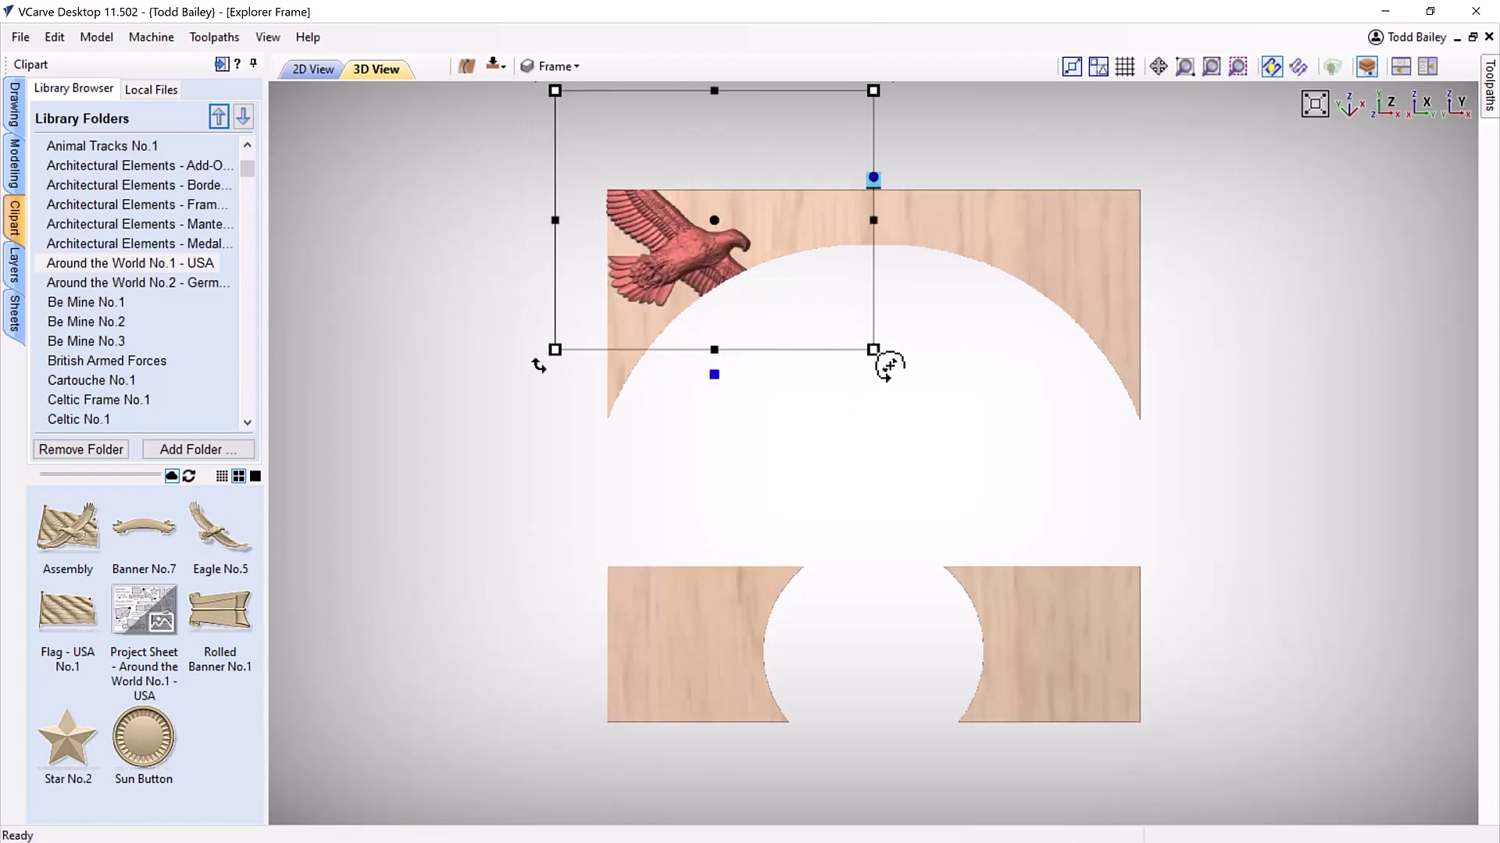
left_click(900, 312)
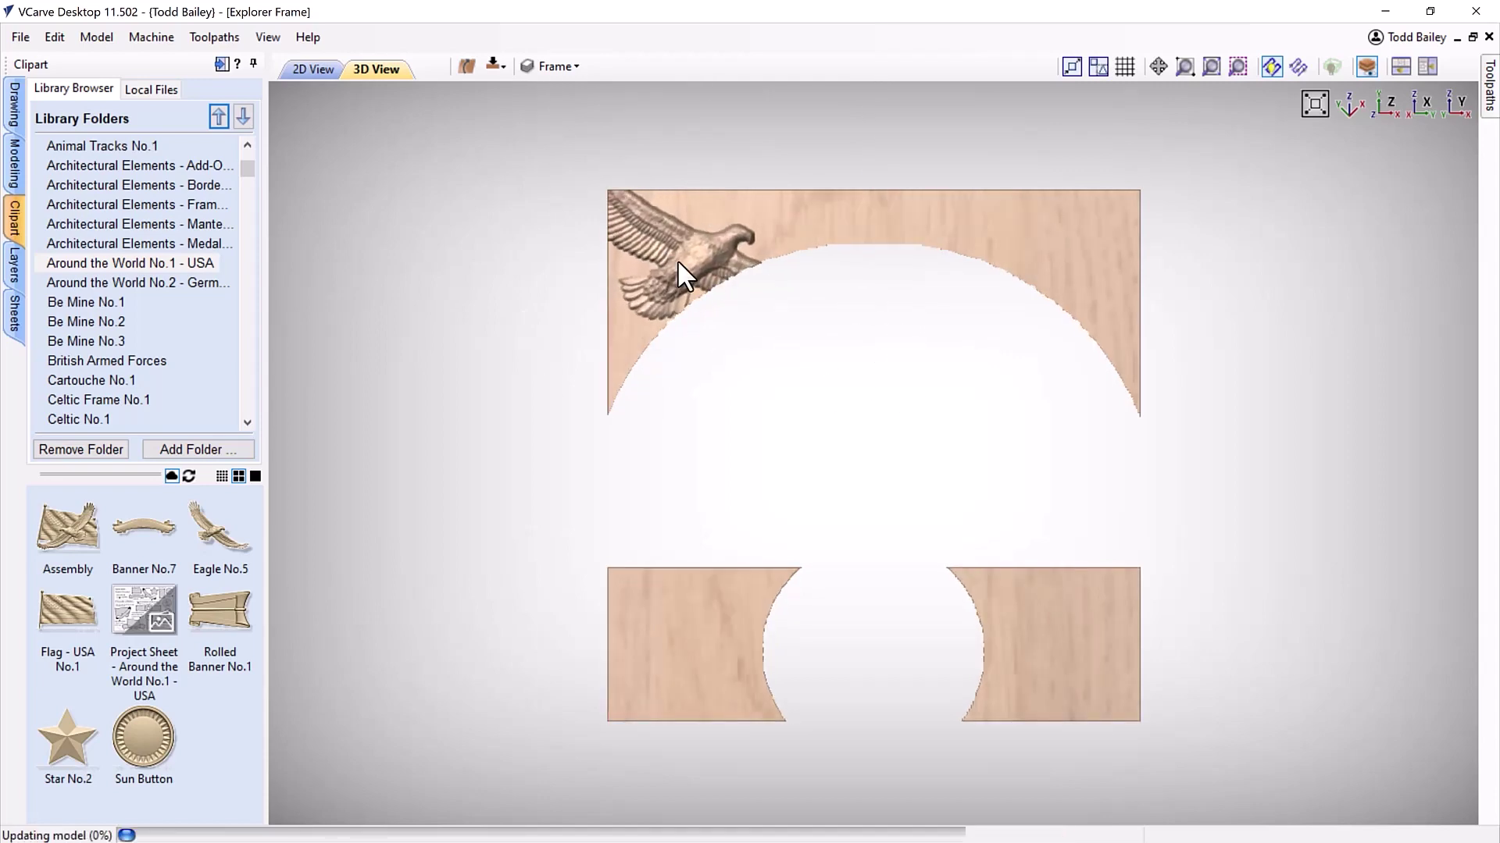
left_click(713, 275)
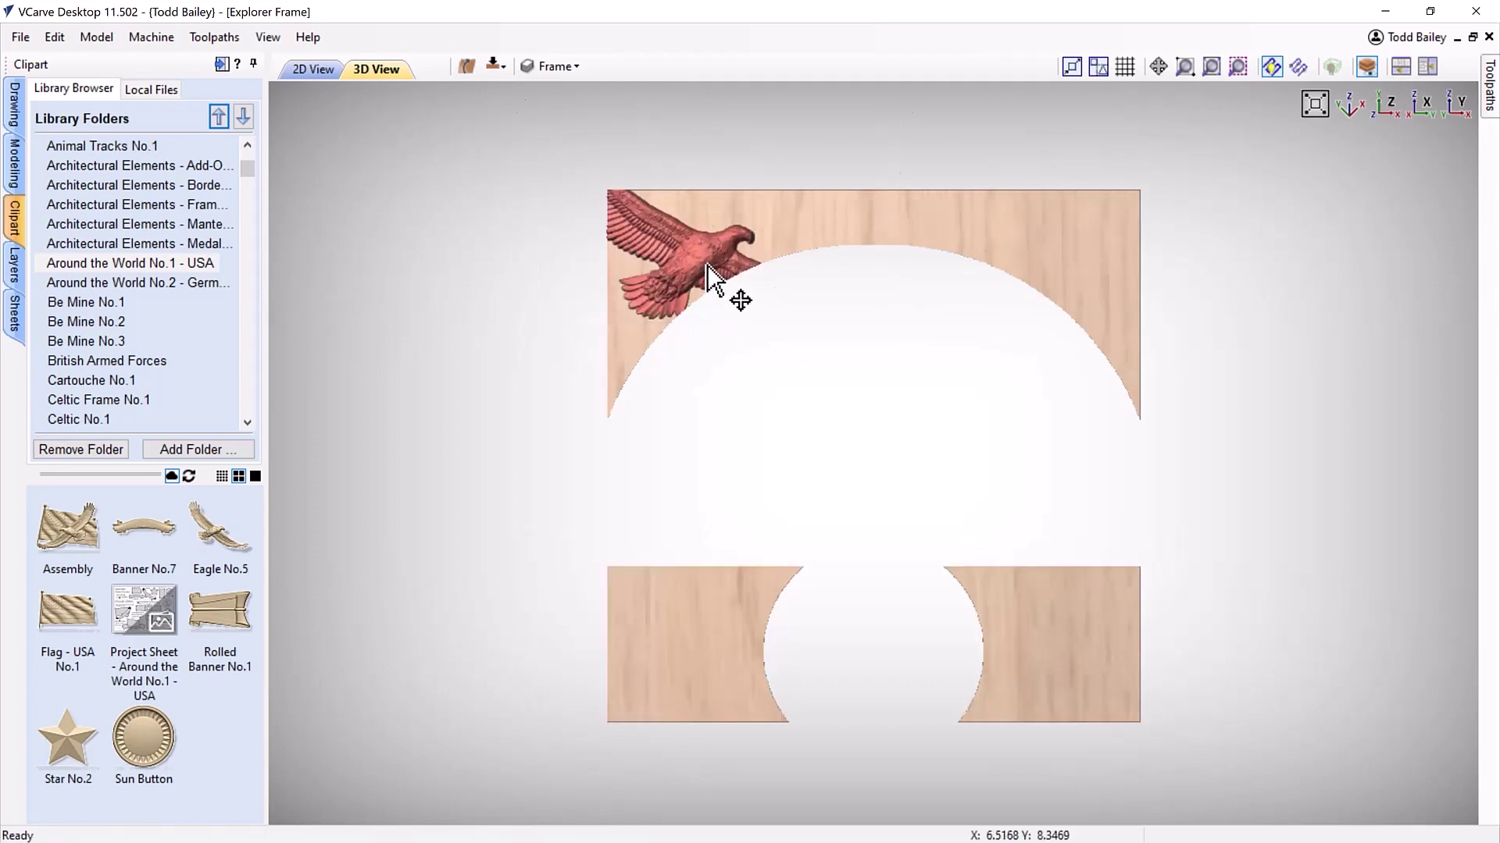
left_click_drag(697, 266, 692, 260)
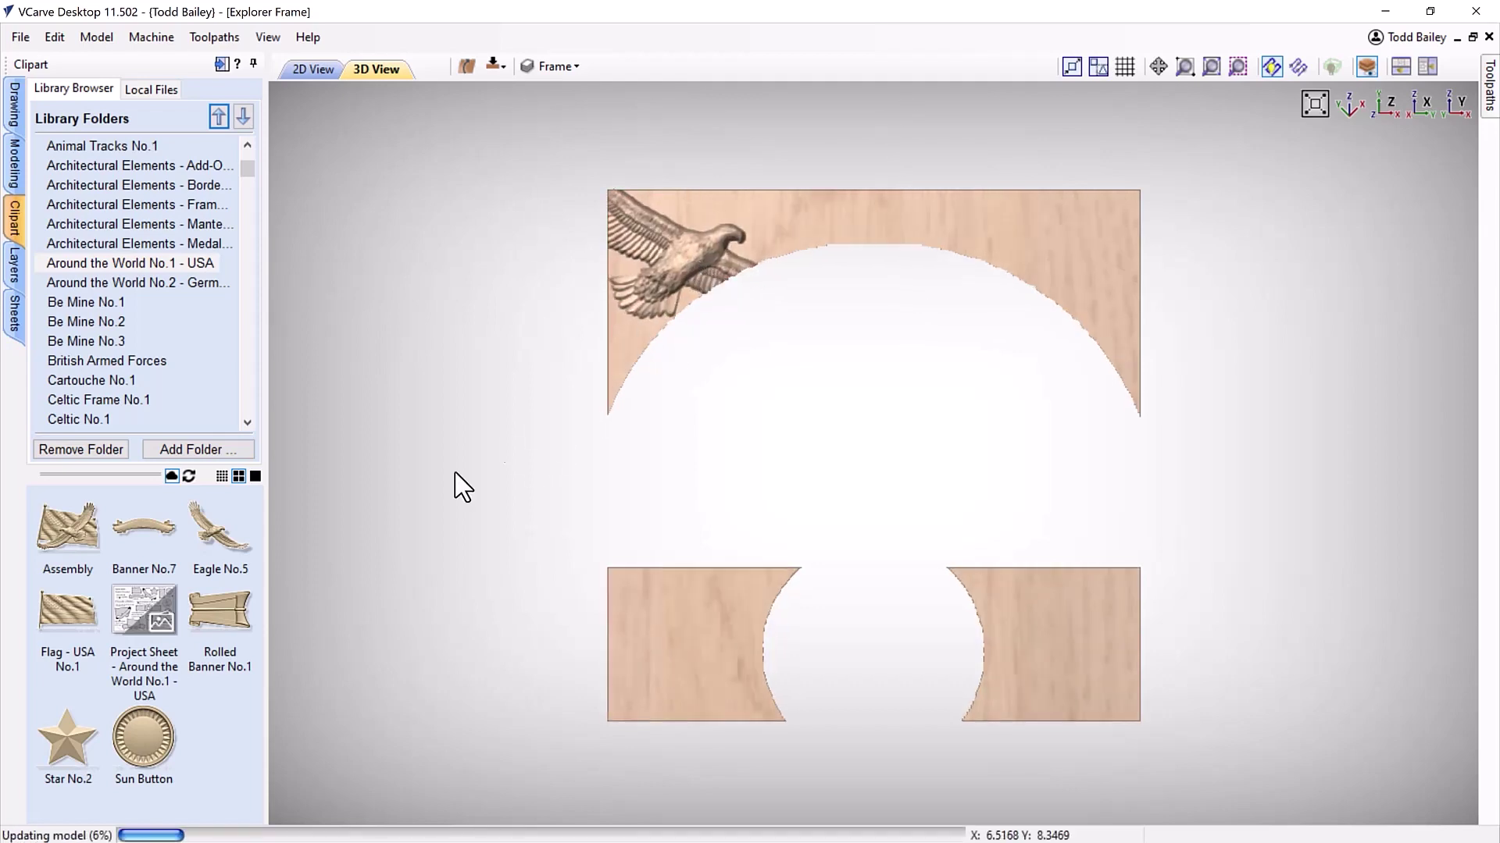
left_click_drag(250, 172, 275, 430)
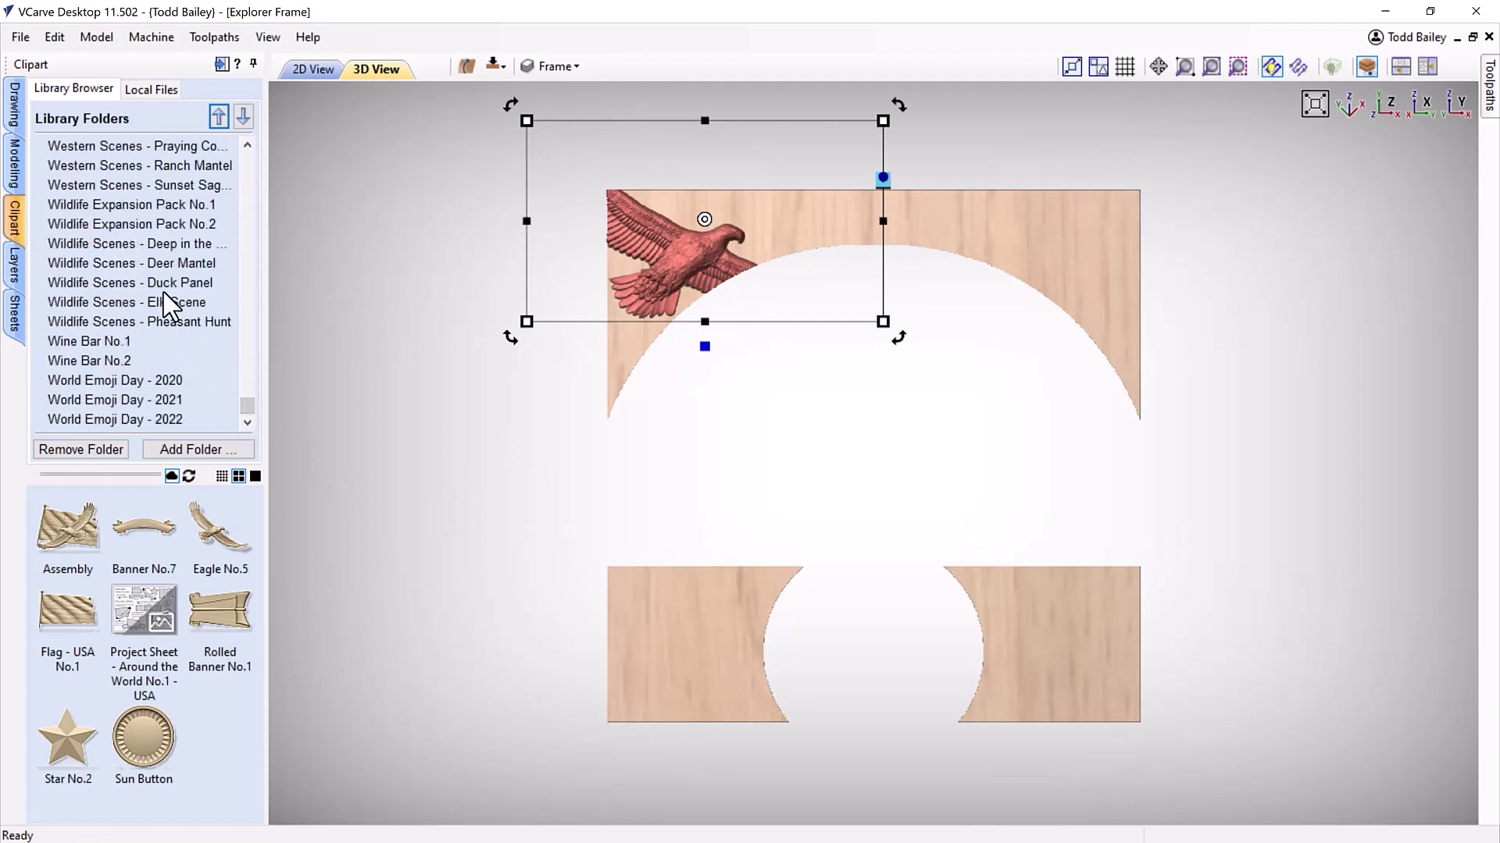
Place Cloud No.6 from a Wildlife Scenes folder and slide it along the top edge right of the eagle
left_click(163, 248)
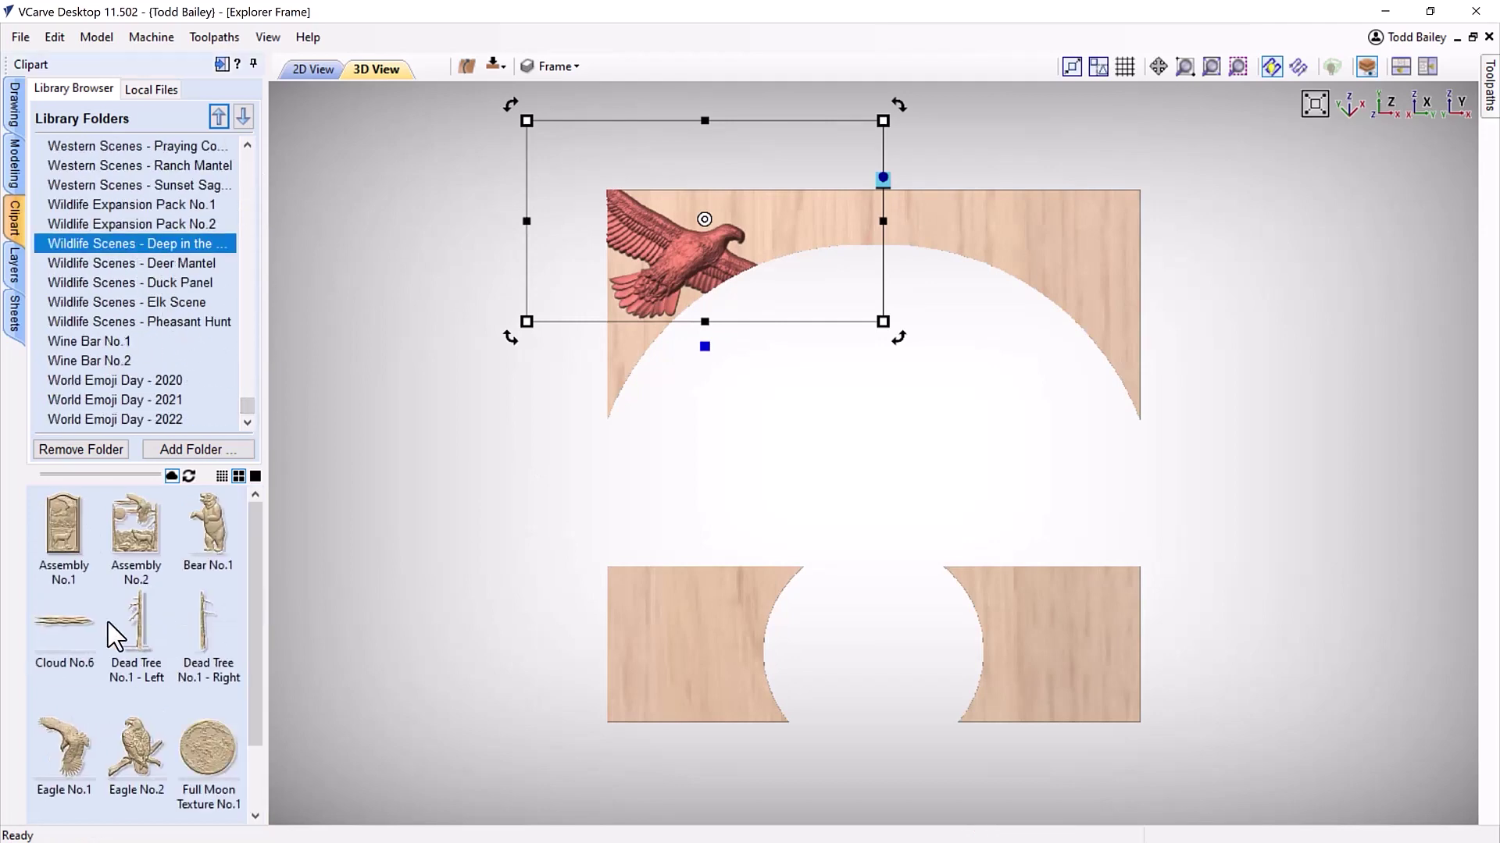
left_click_drag(65, 625, 567, 610)
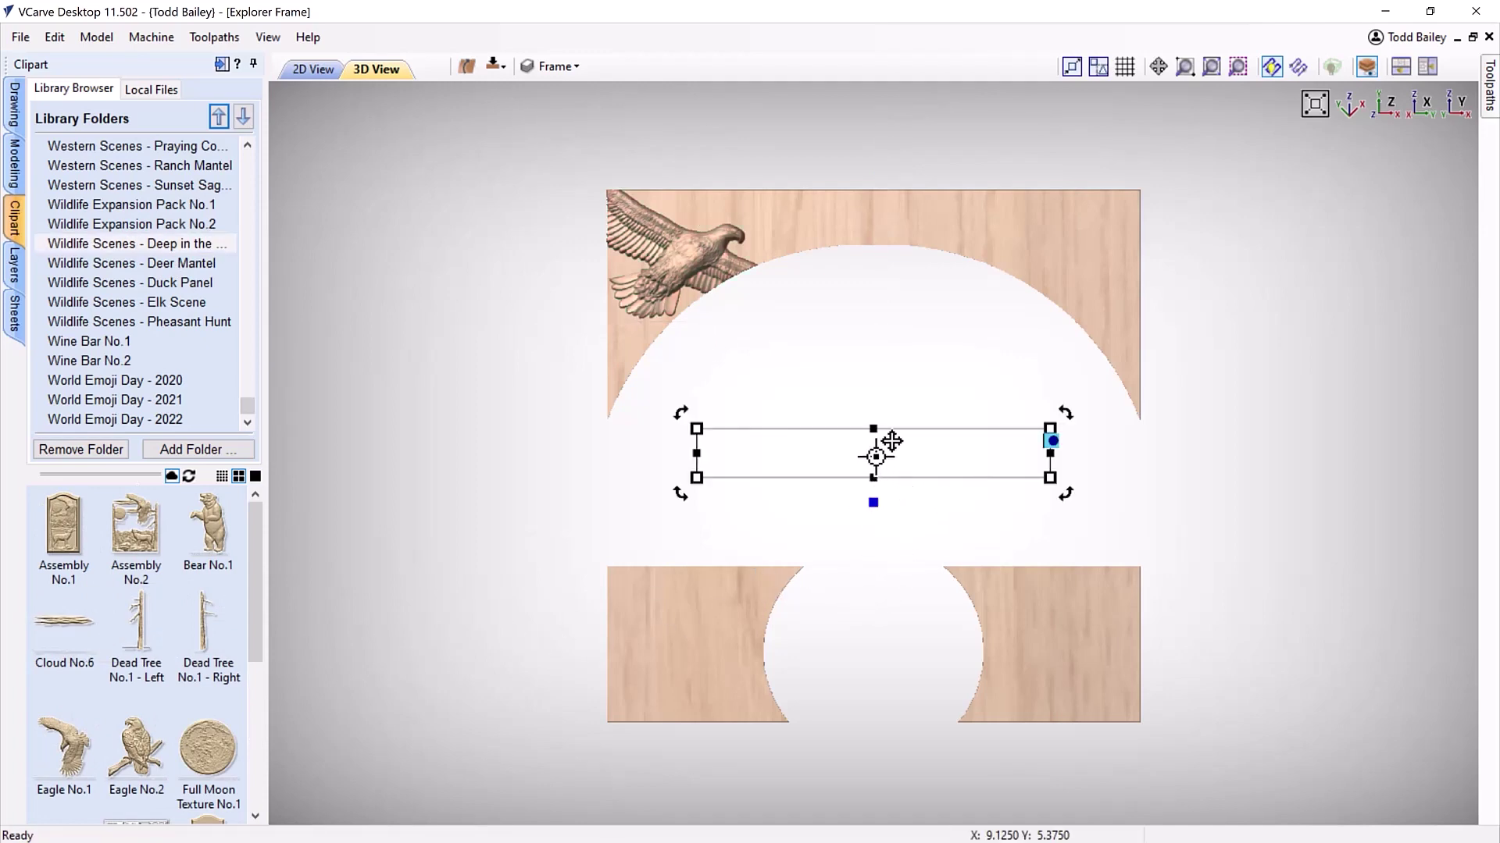
left_click_drag(888, 437, 838, 201)
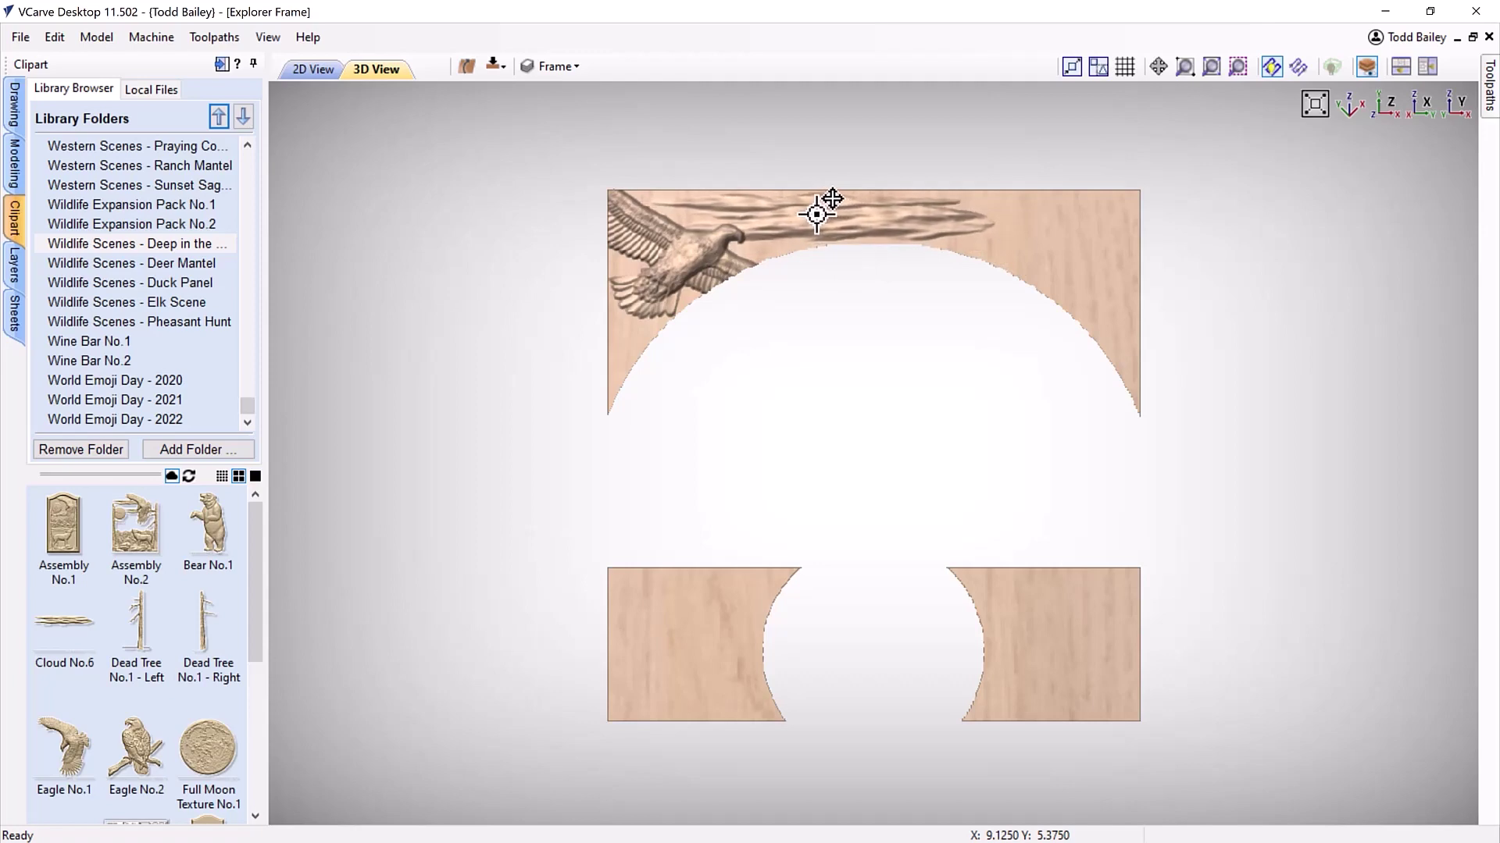
left_click_drag(816, 214, 805, 209)
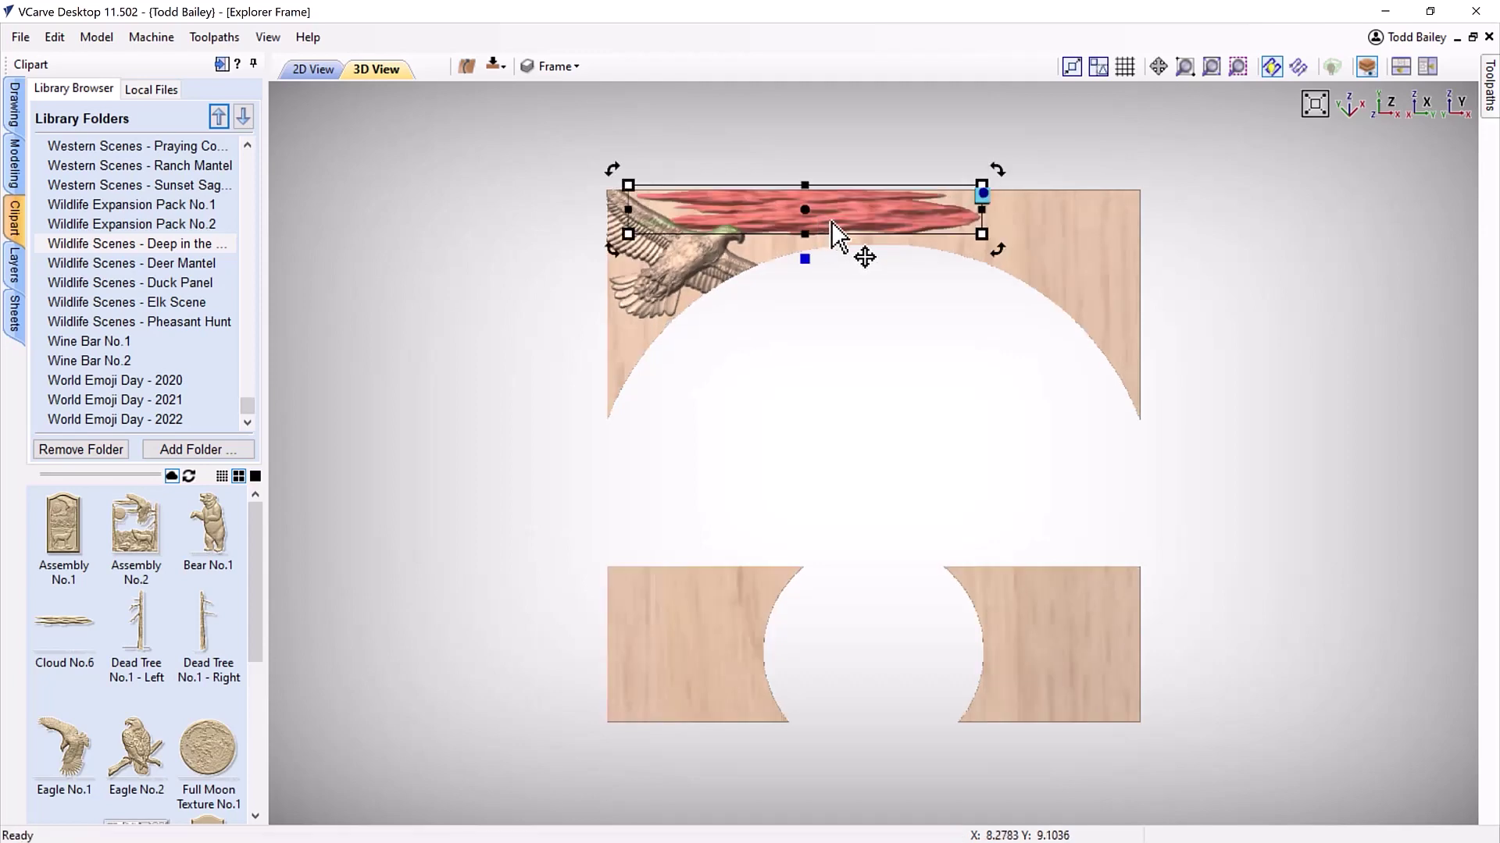
left_click_drag(831, 222, 946, 252)
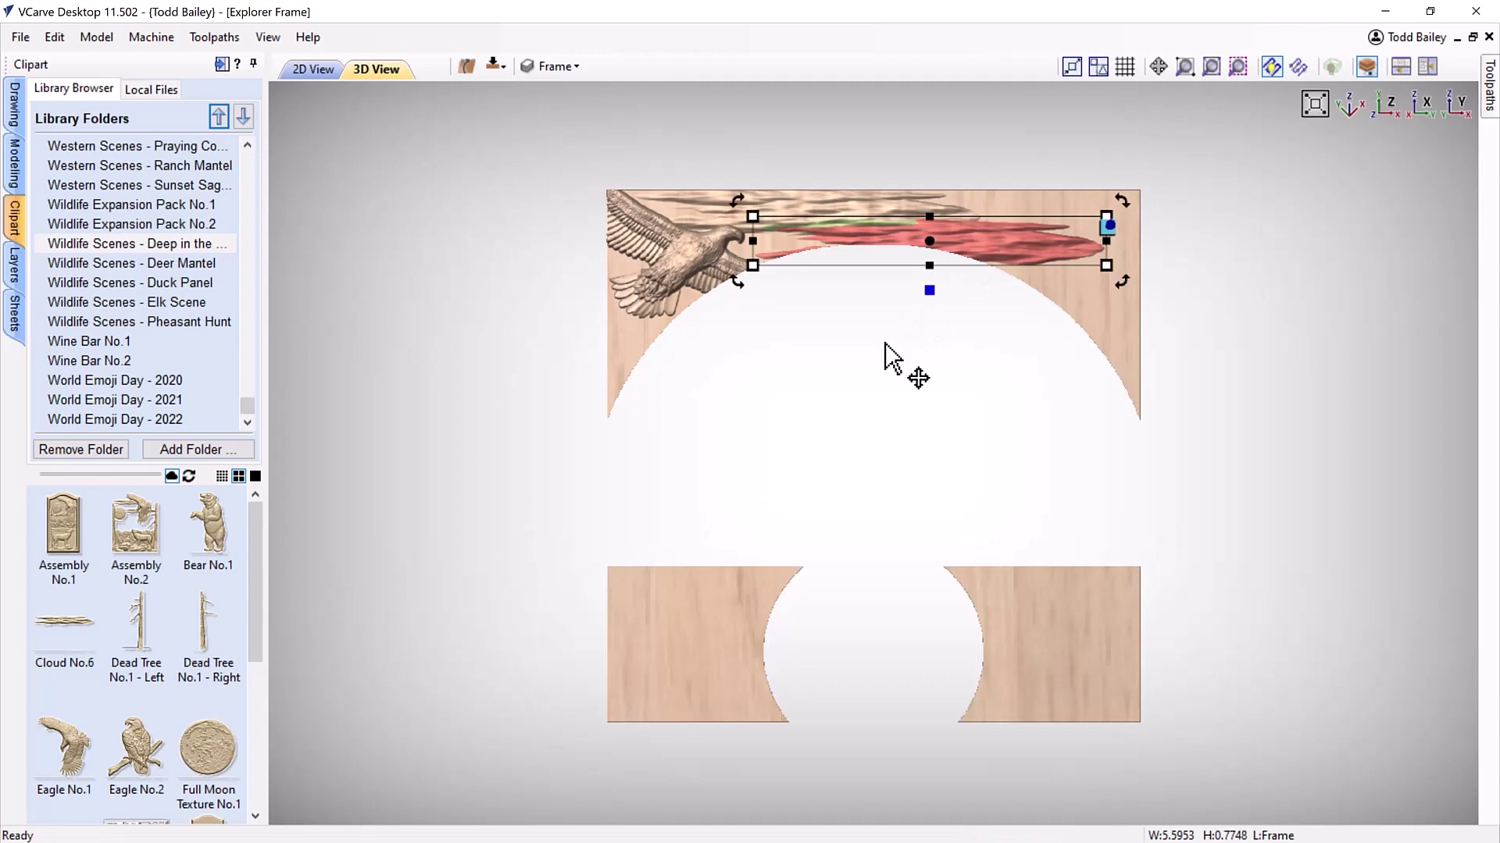
Drop Full Moon Texture No.1 onto the board, removing a misplaced copy, and drag it into the top-right corner
left_click(208, 738)
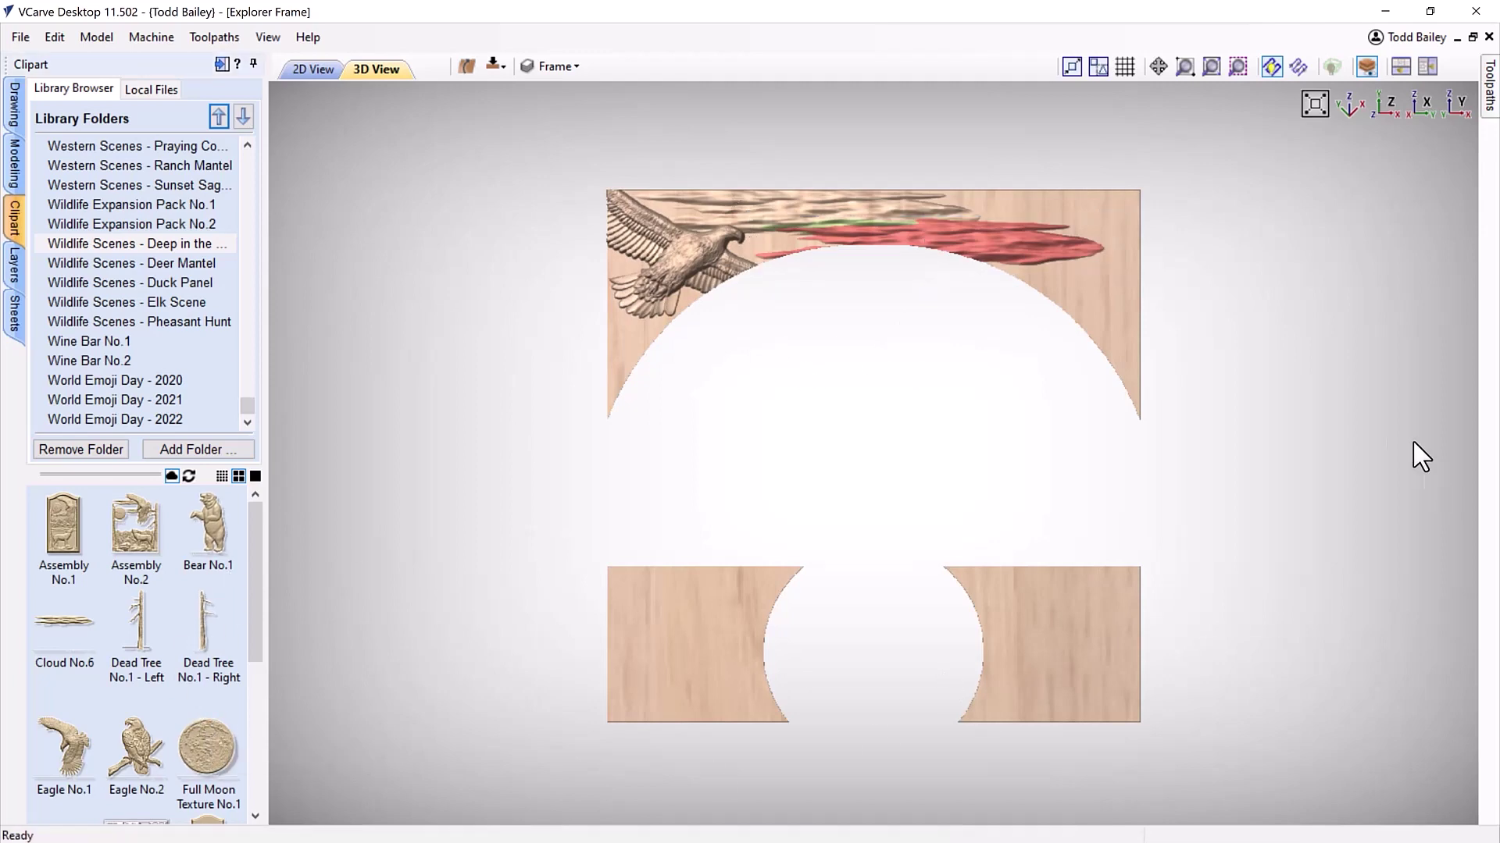
left_click(1158, 190)
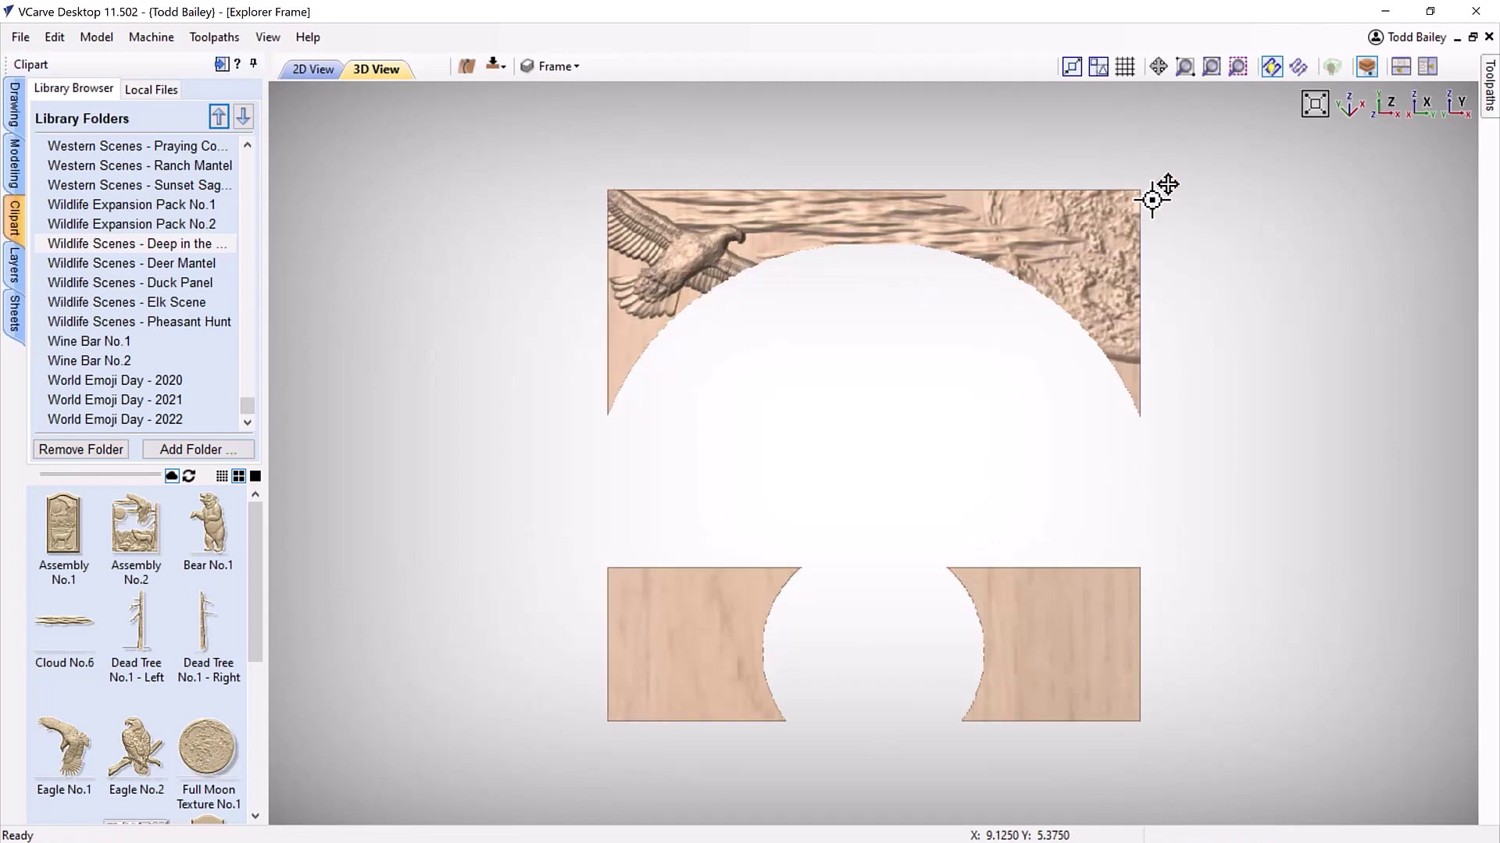
left_click(1246, 445)
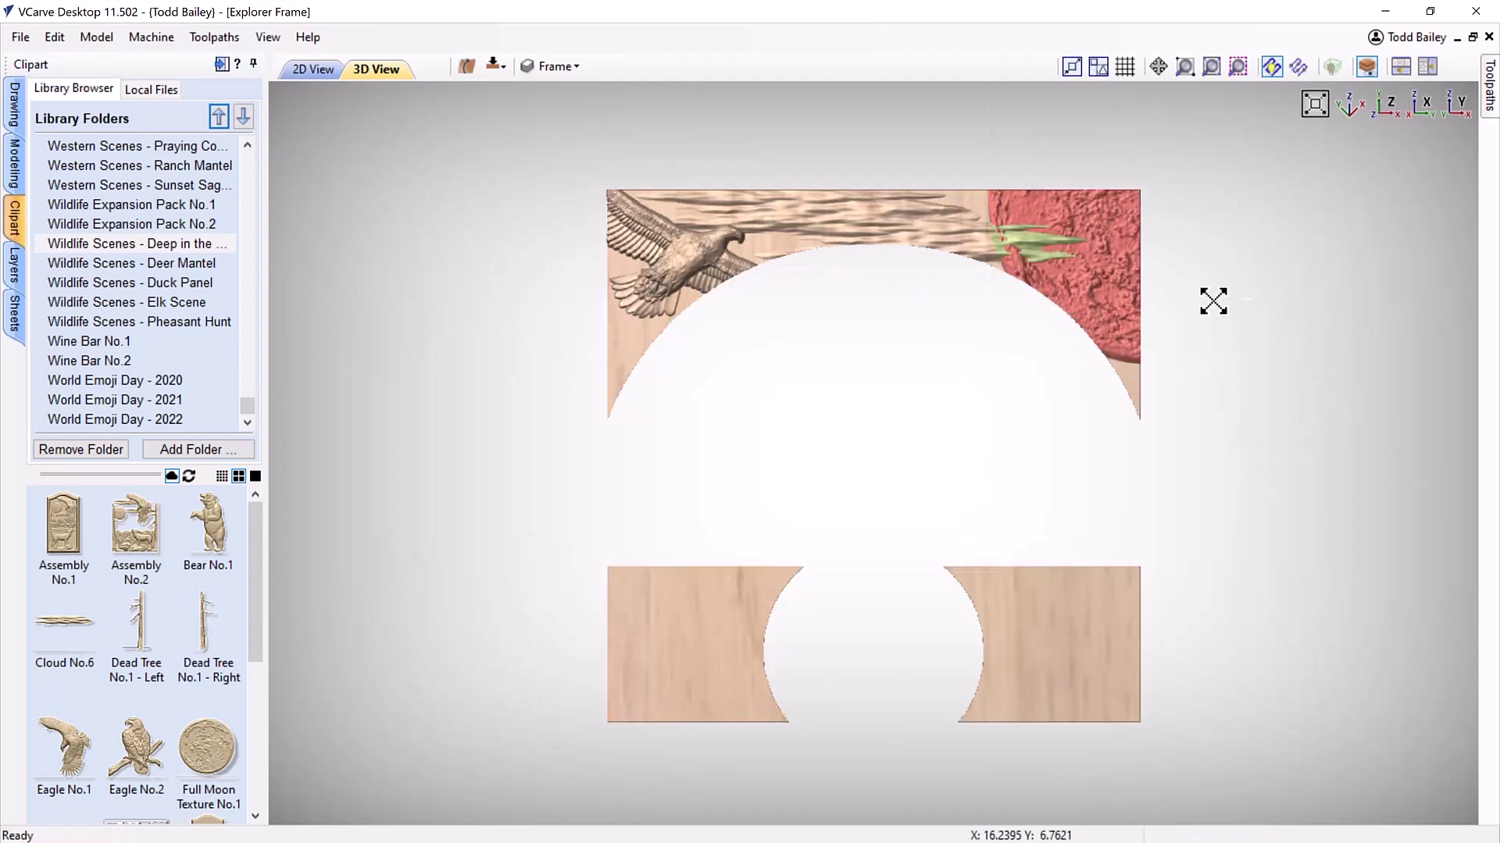
key("Delete")
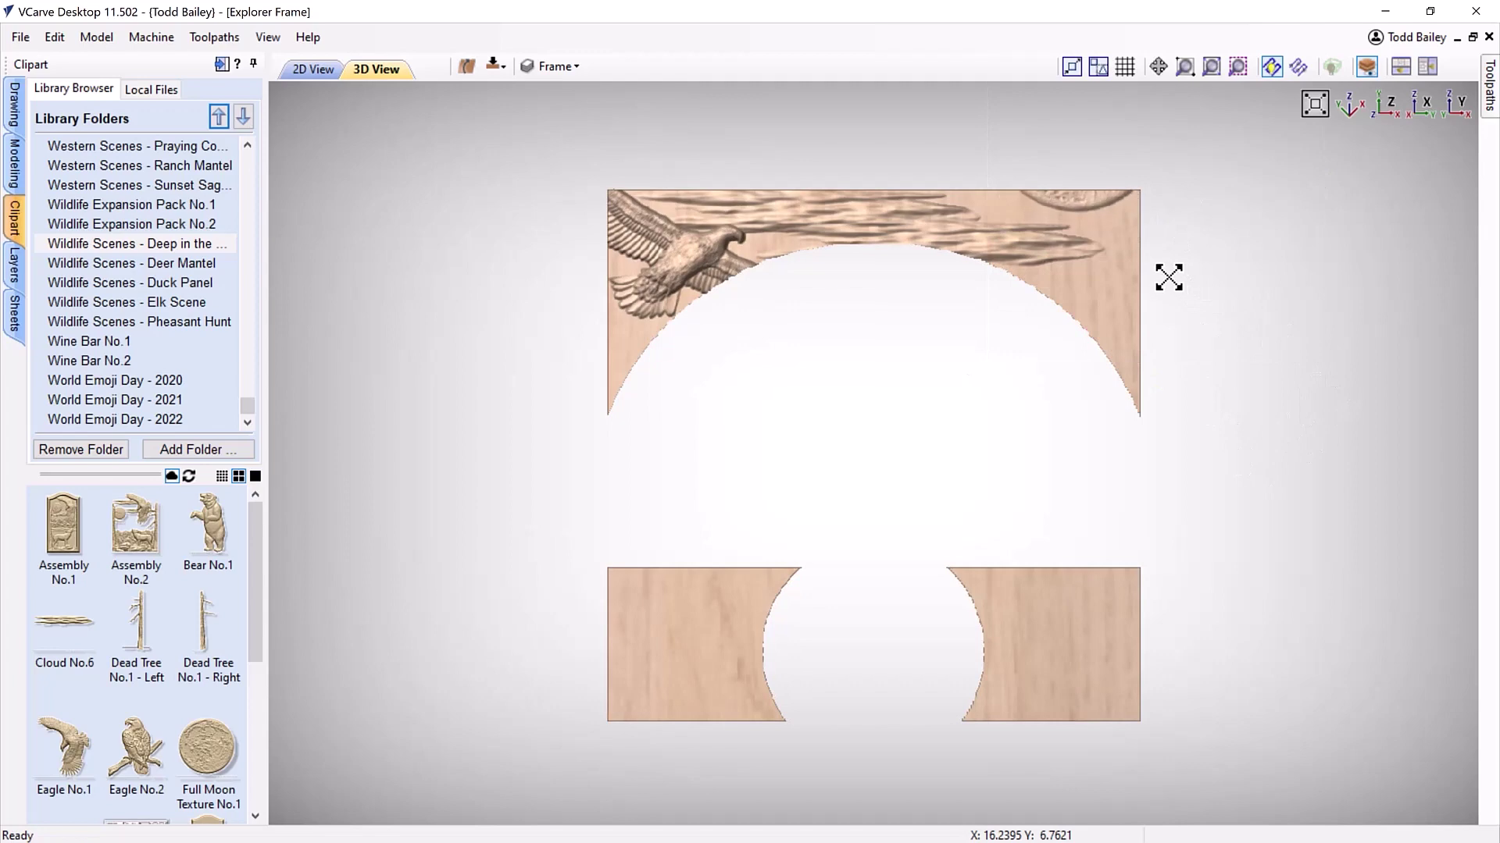
left_click(1081, 200)
left_click_drag(1076, 120, 1090, 251)
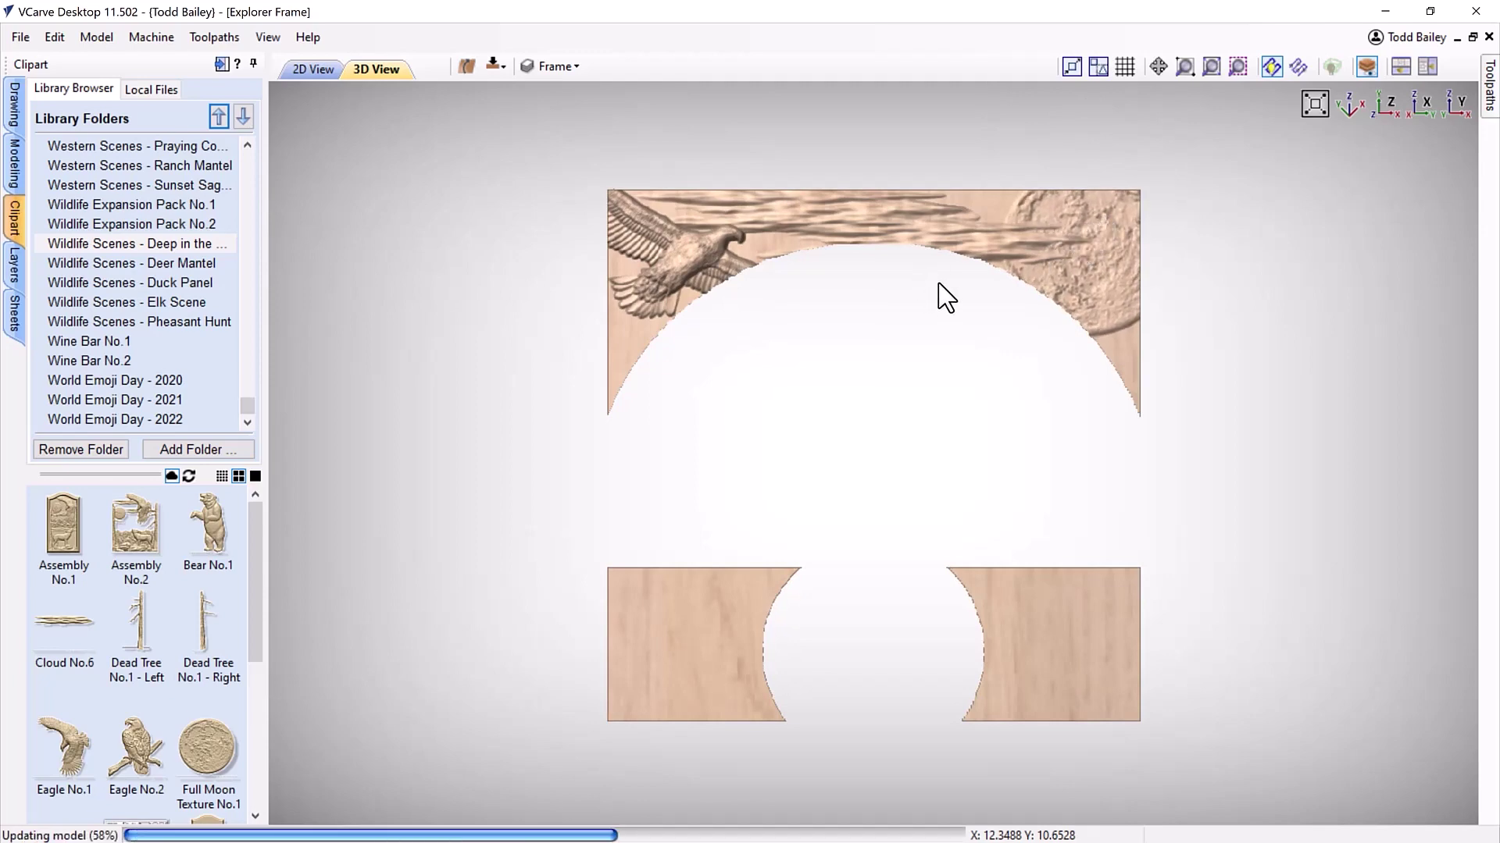
left_click(984, 248)
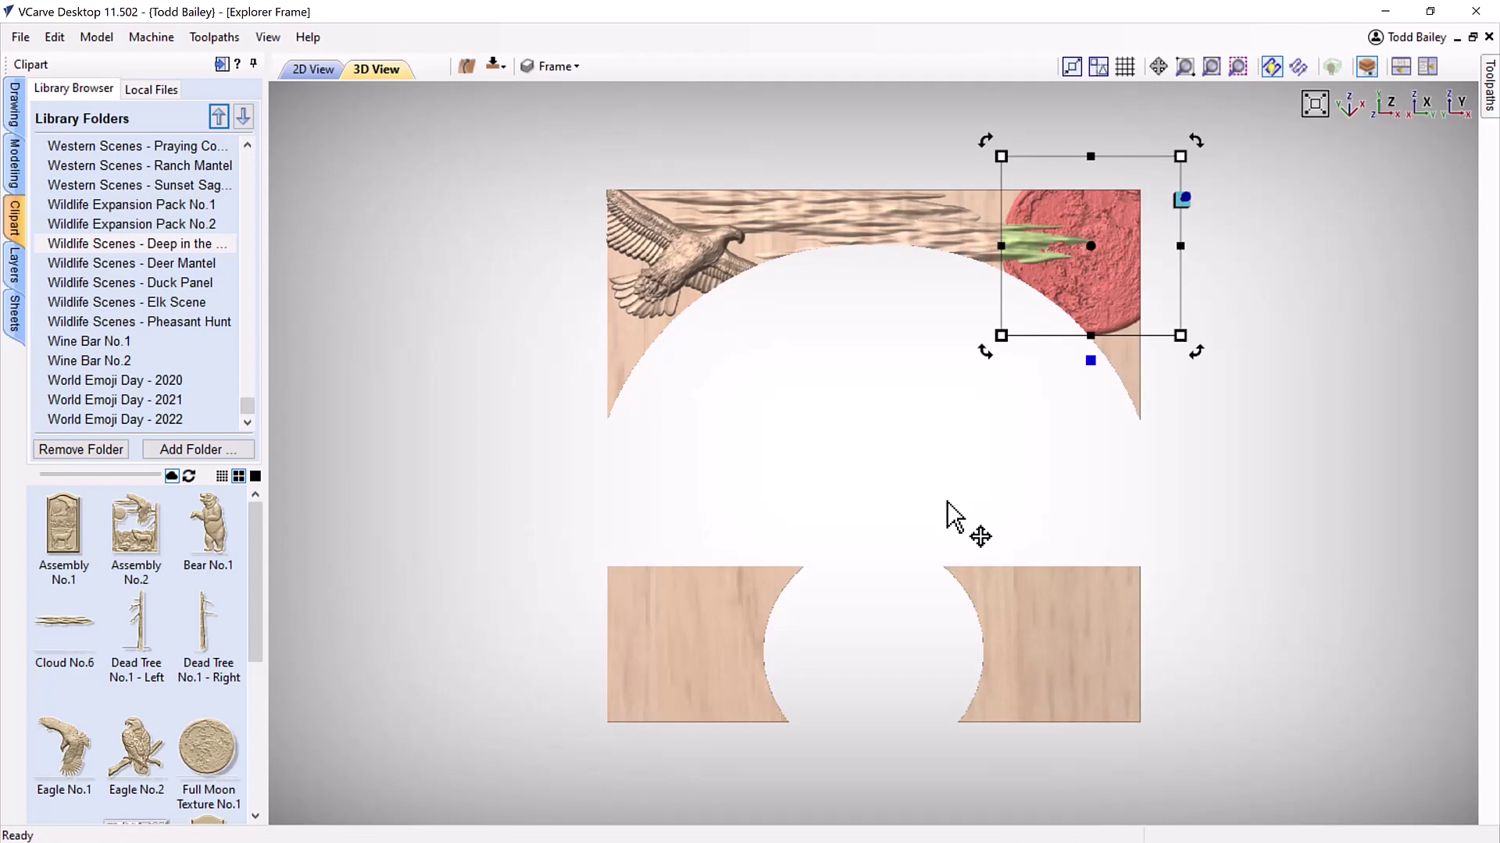
Review the cloud streak between eagle and moon, clear selections, and orbit to a face-on view
left_click_drag(941, 528, 997, 435)
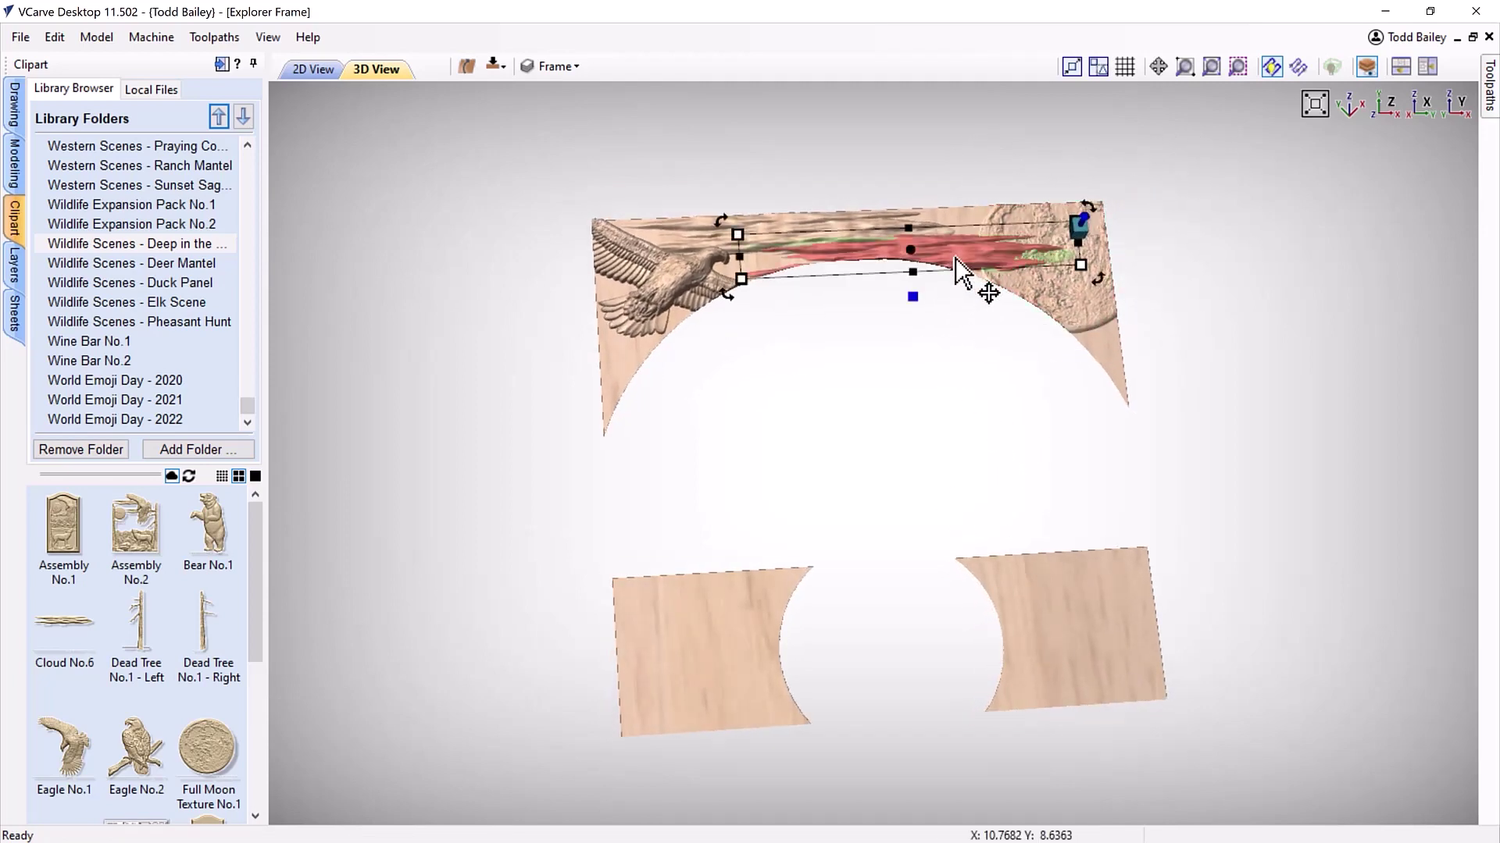
left_click_drag(964, 415, 1016, 364)
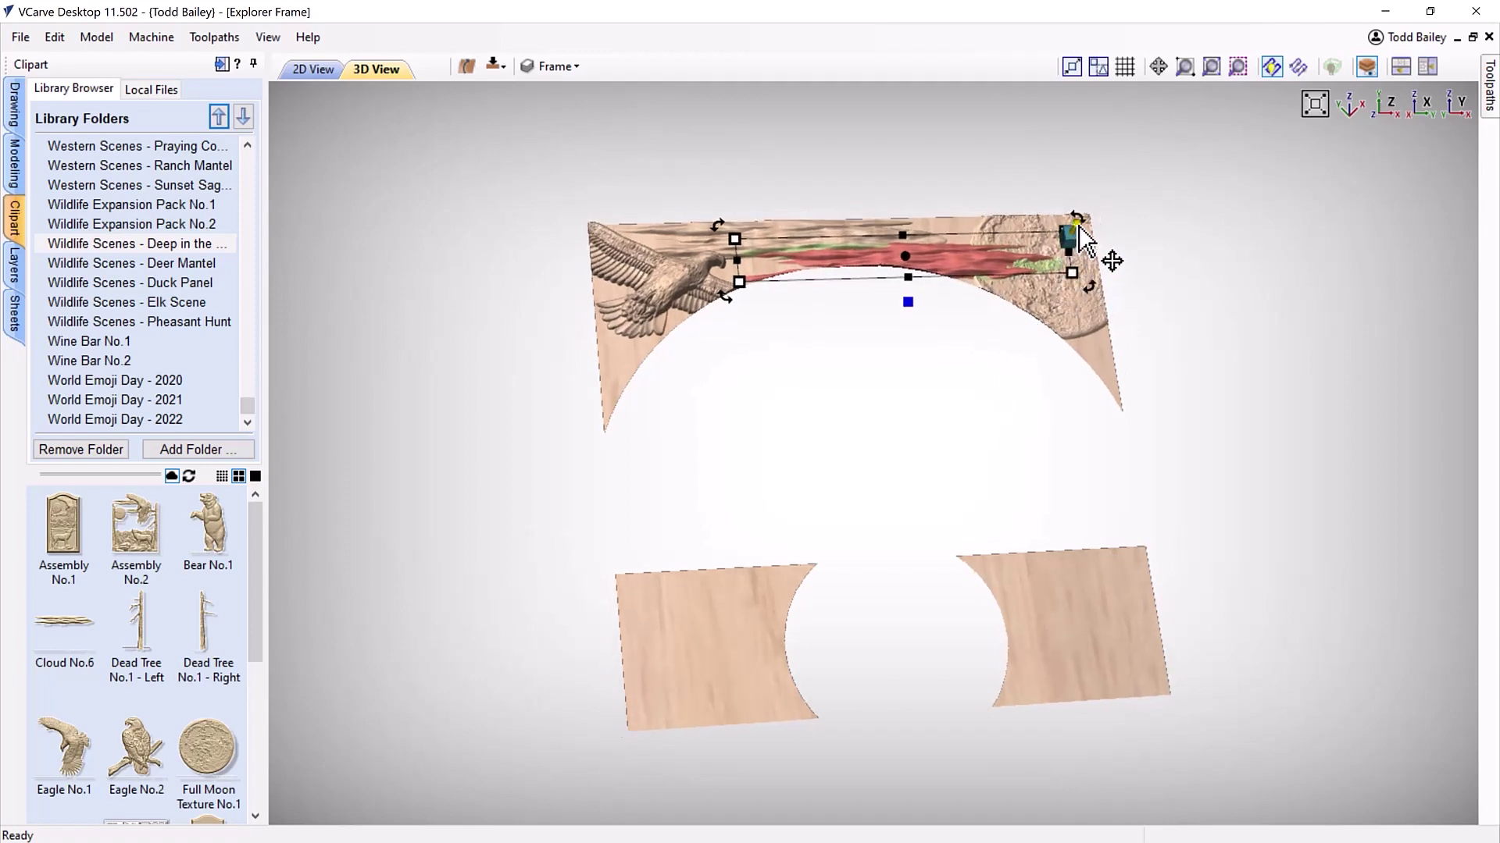
left_click(1076, 230)
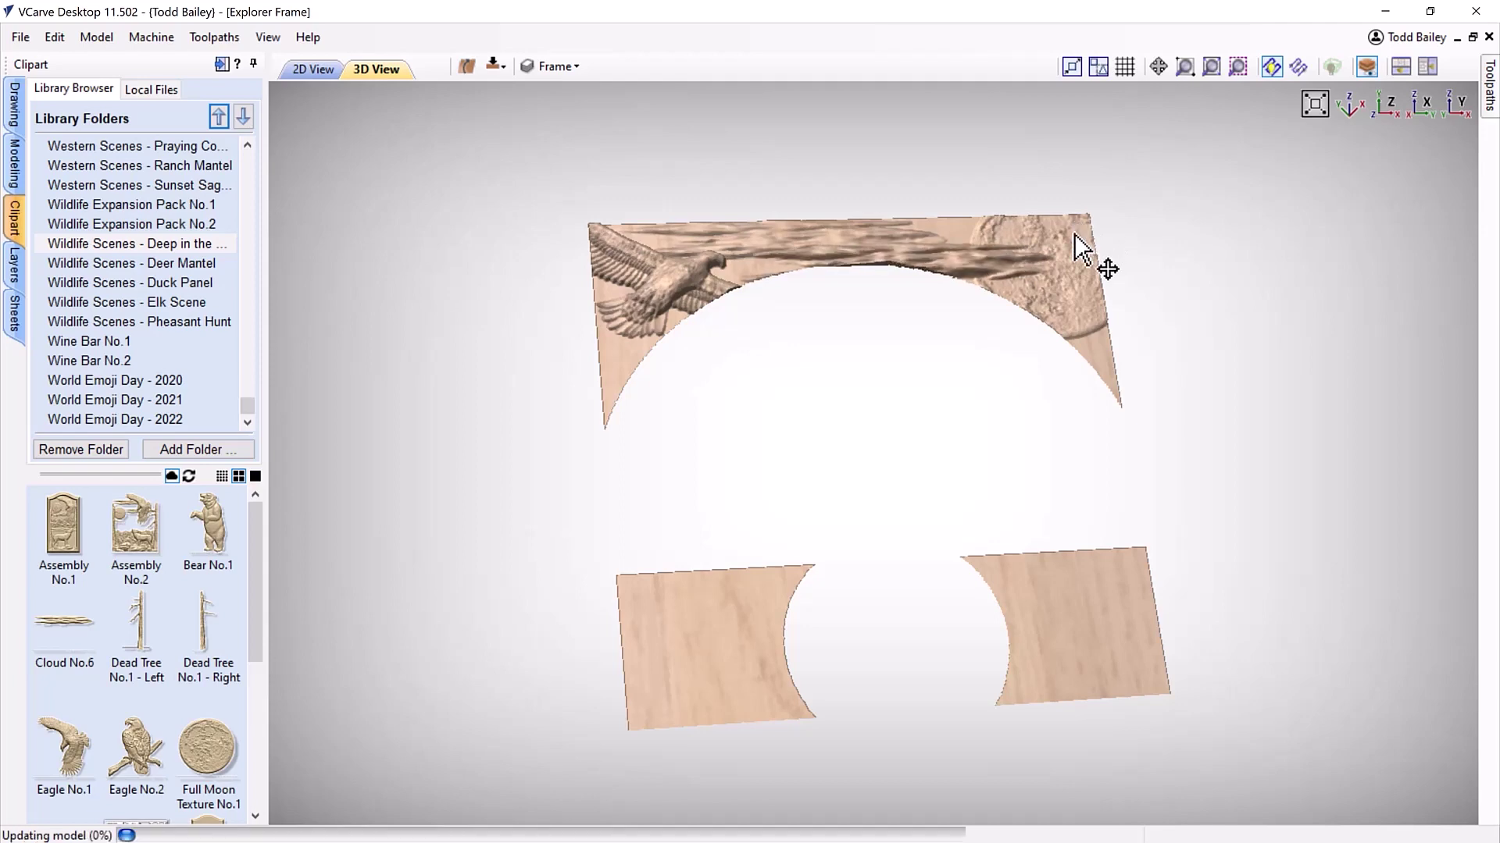
left_click(1070, 242)
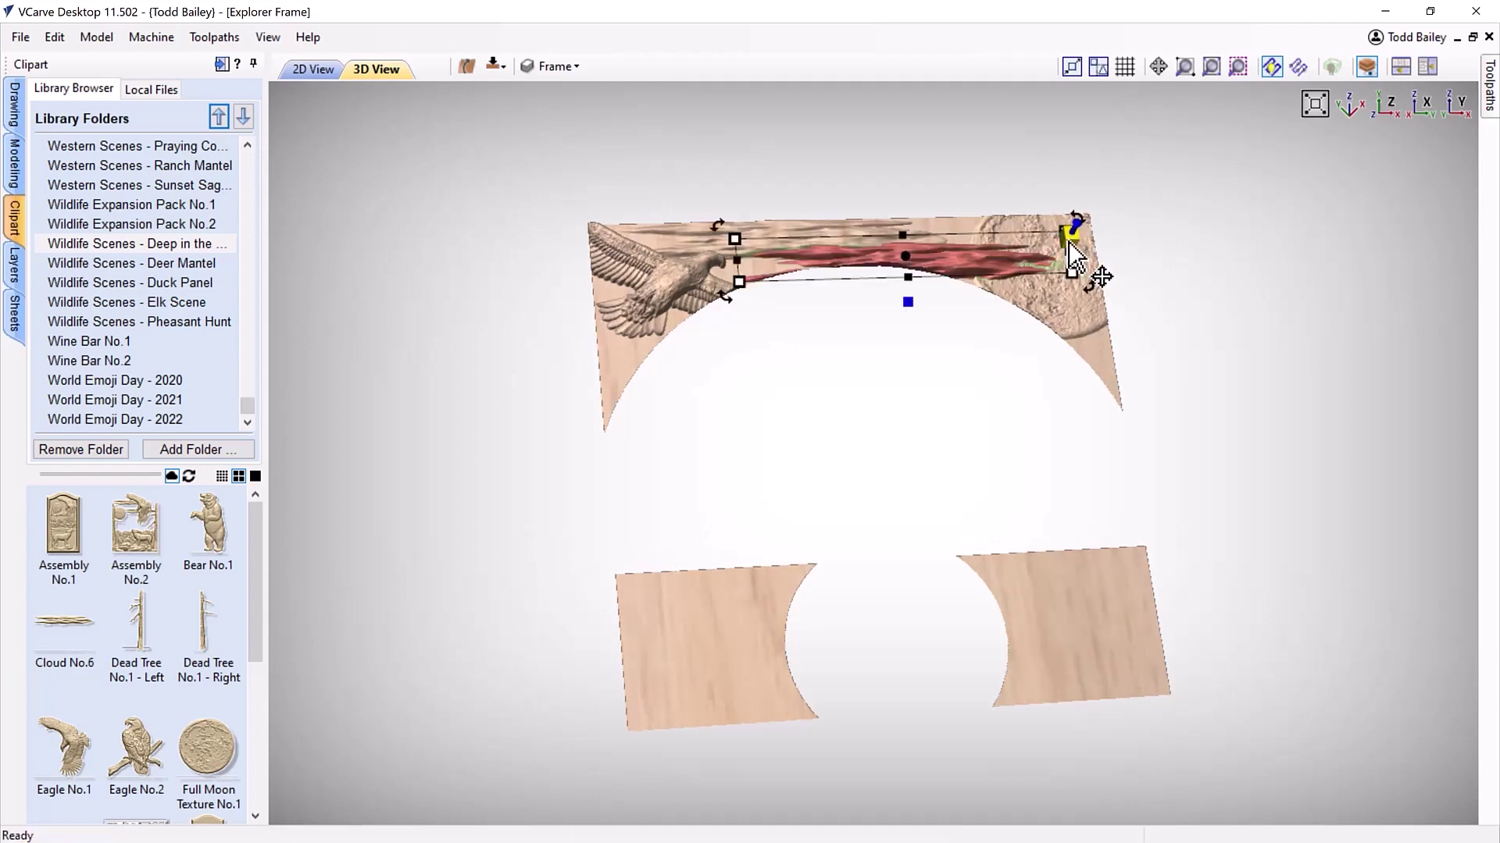
left_click(1070, 238)
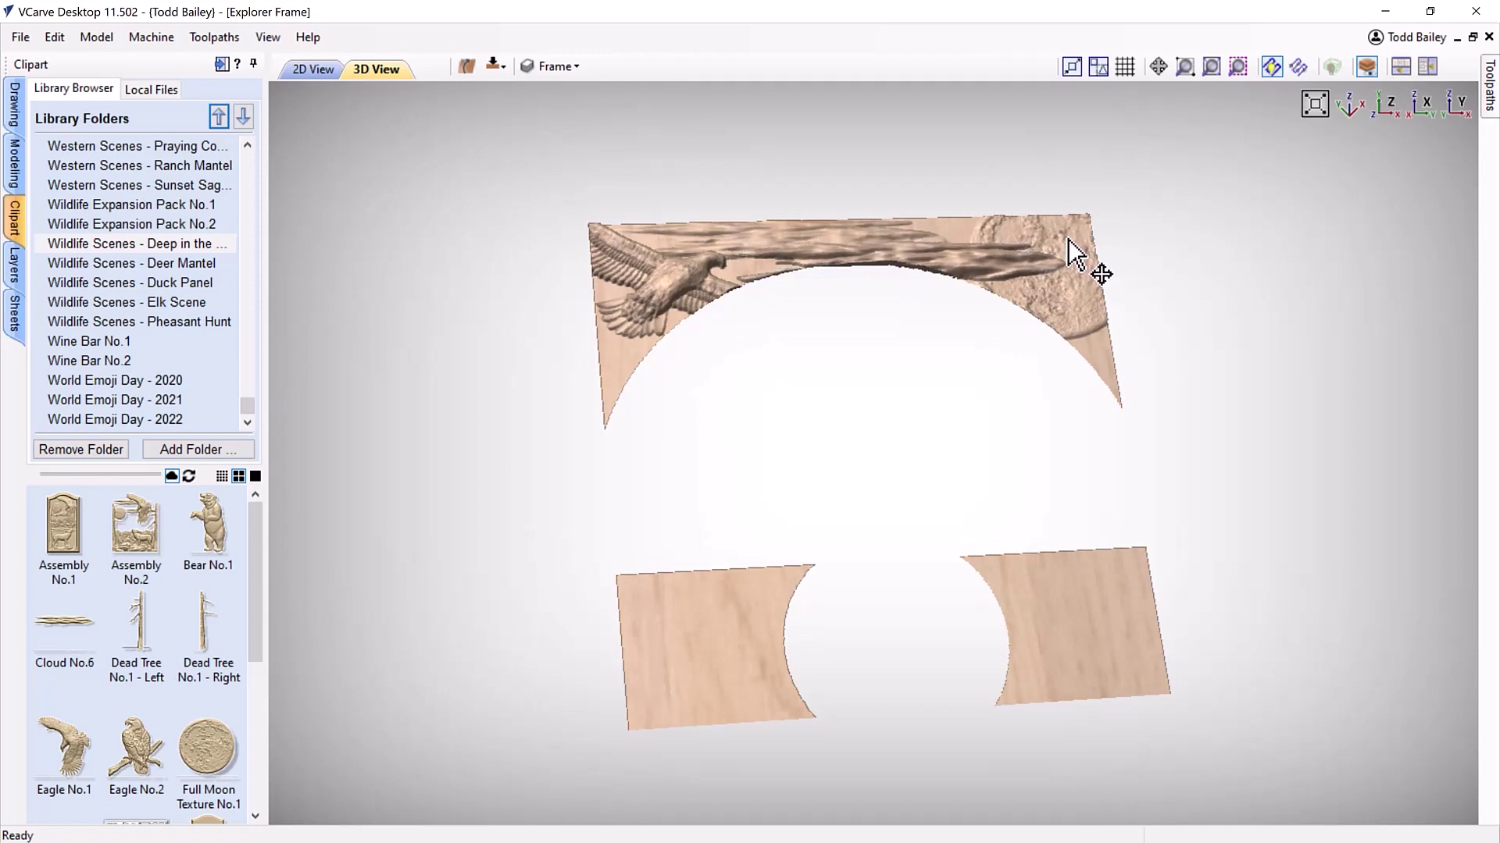
right_click(1072, 244)
left_click(1109, 277)
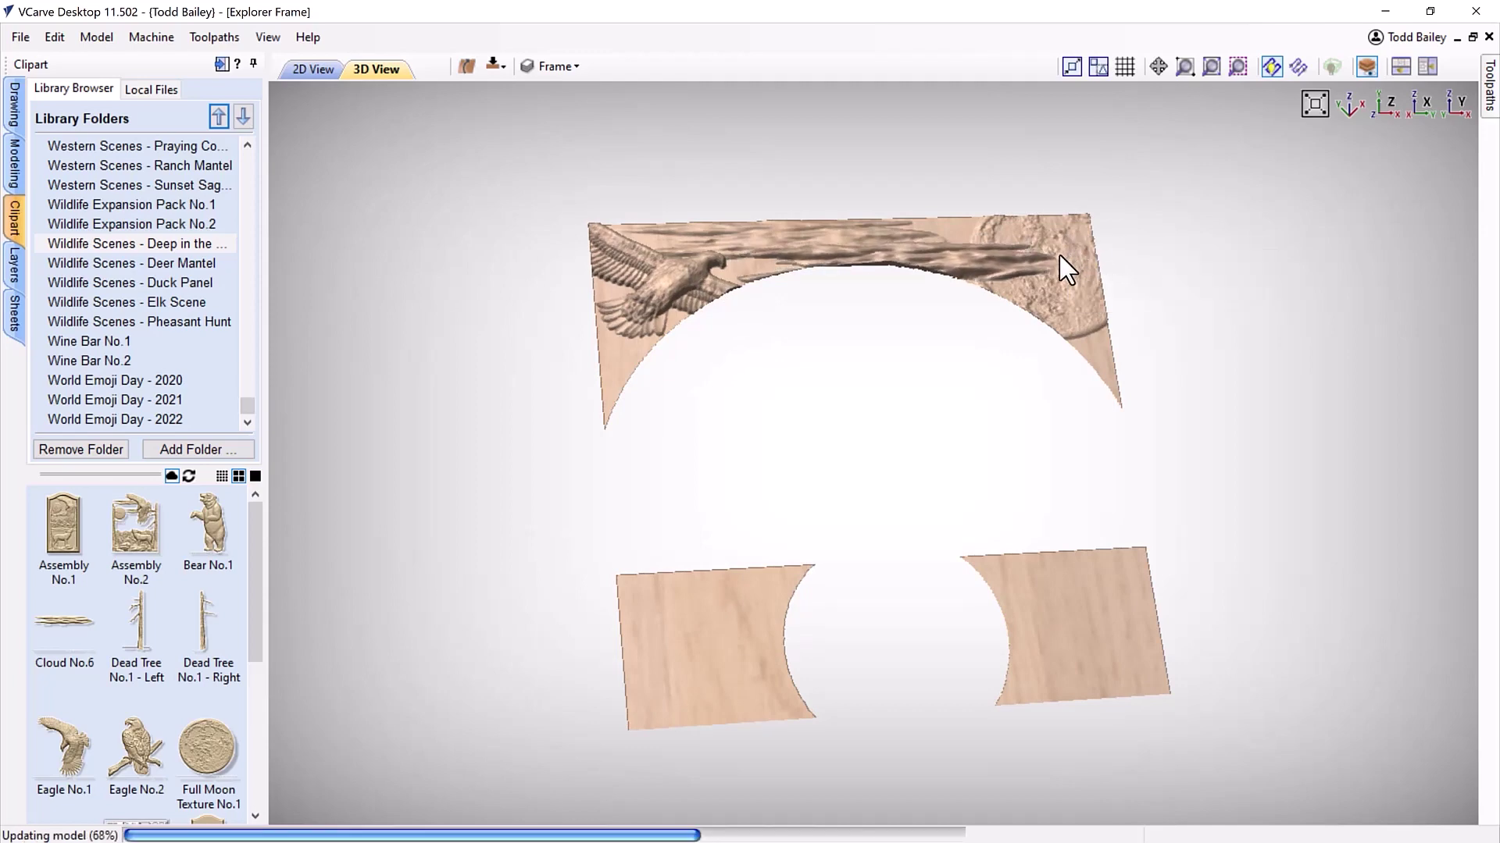
left_click(1059, 265)
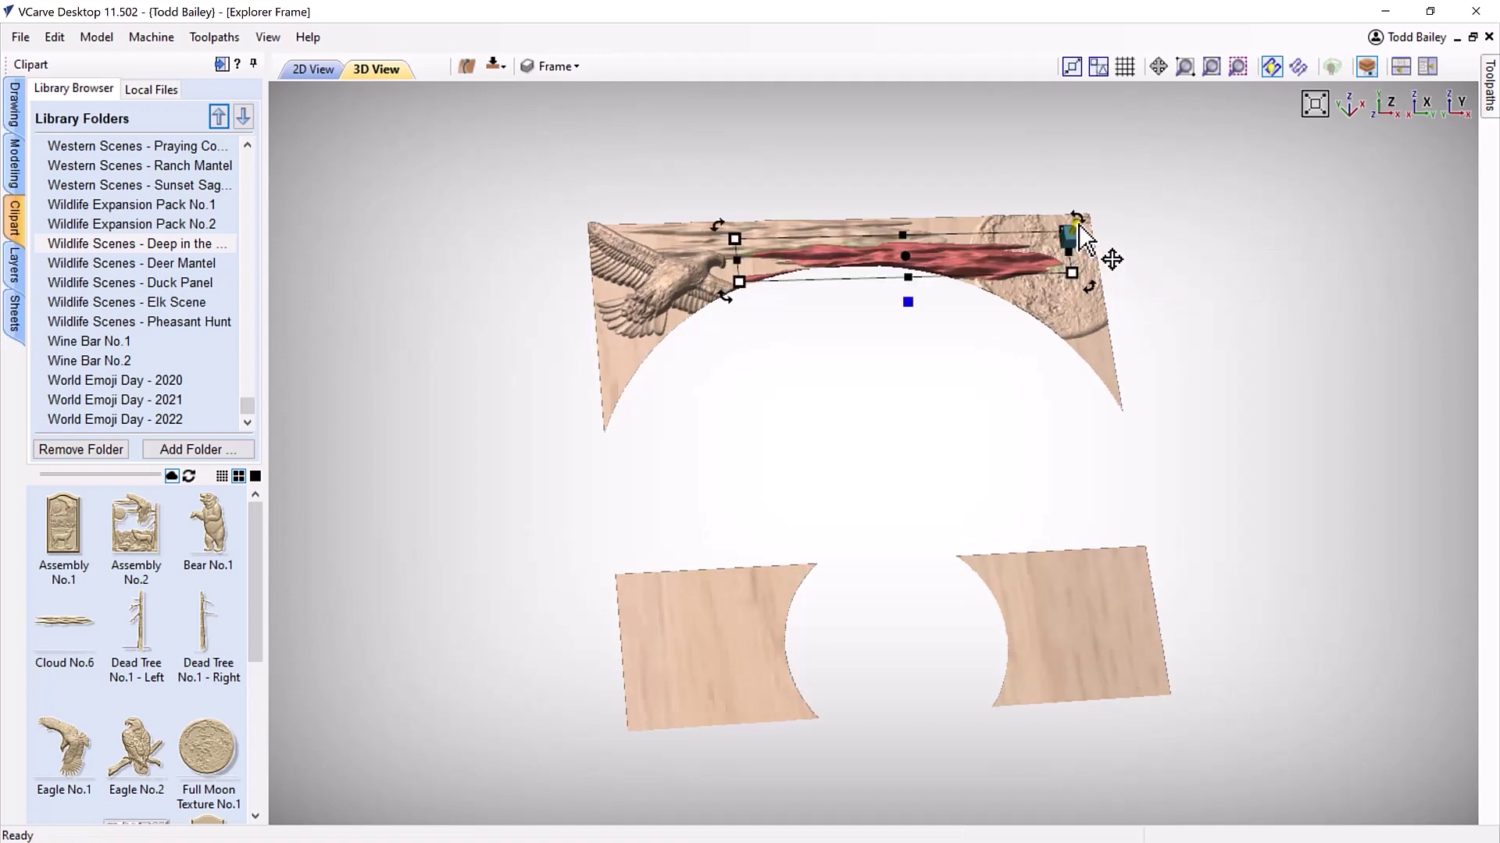
key("Escape")
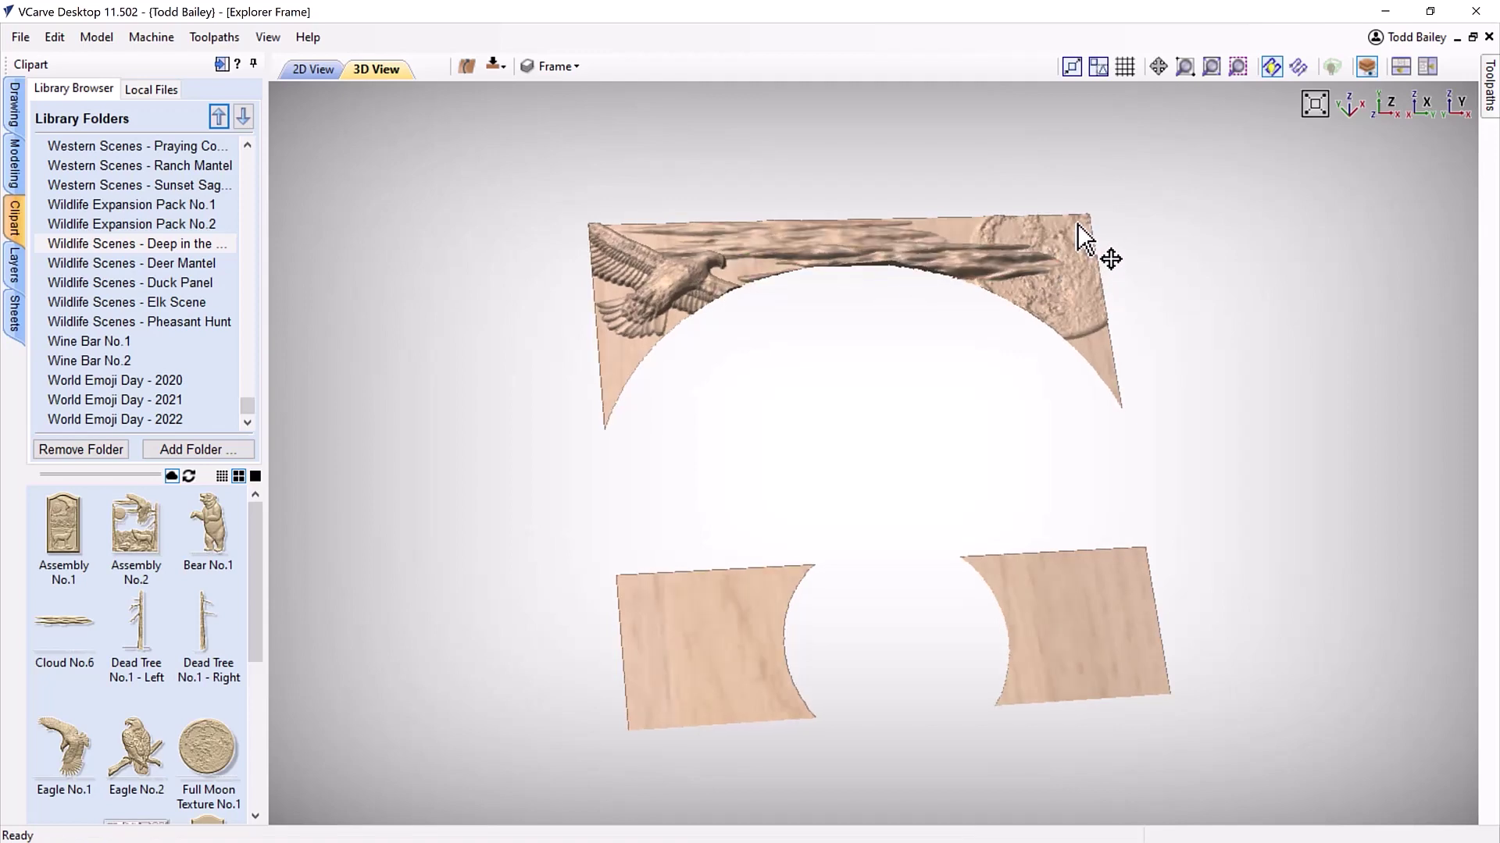
left_click(920, 278)
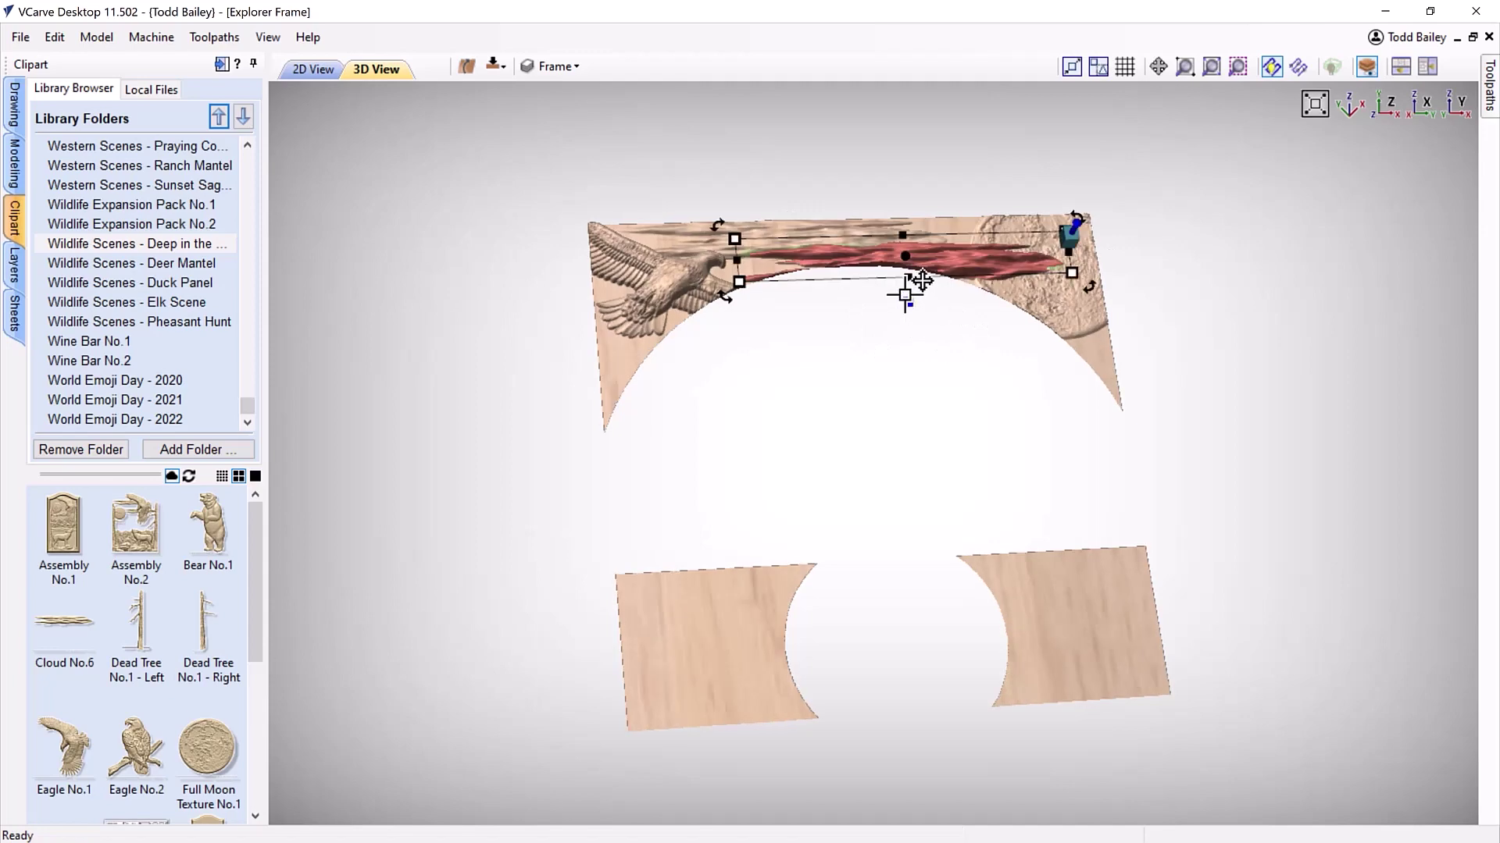
key("Escape")
left_click_drag(890, 234, 805, 361)
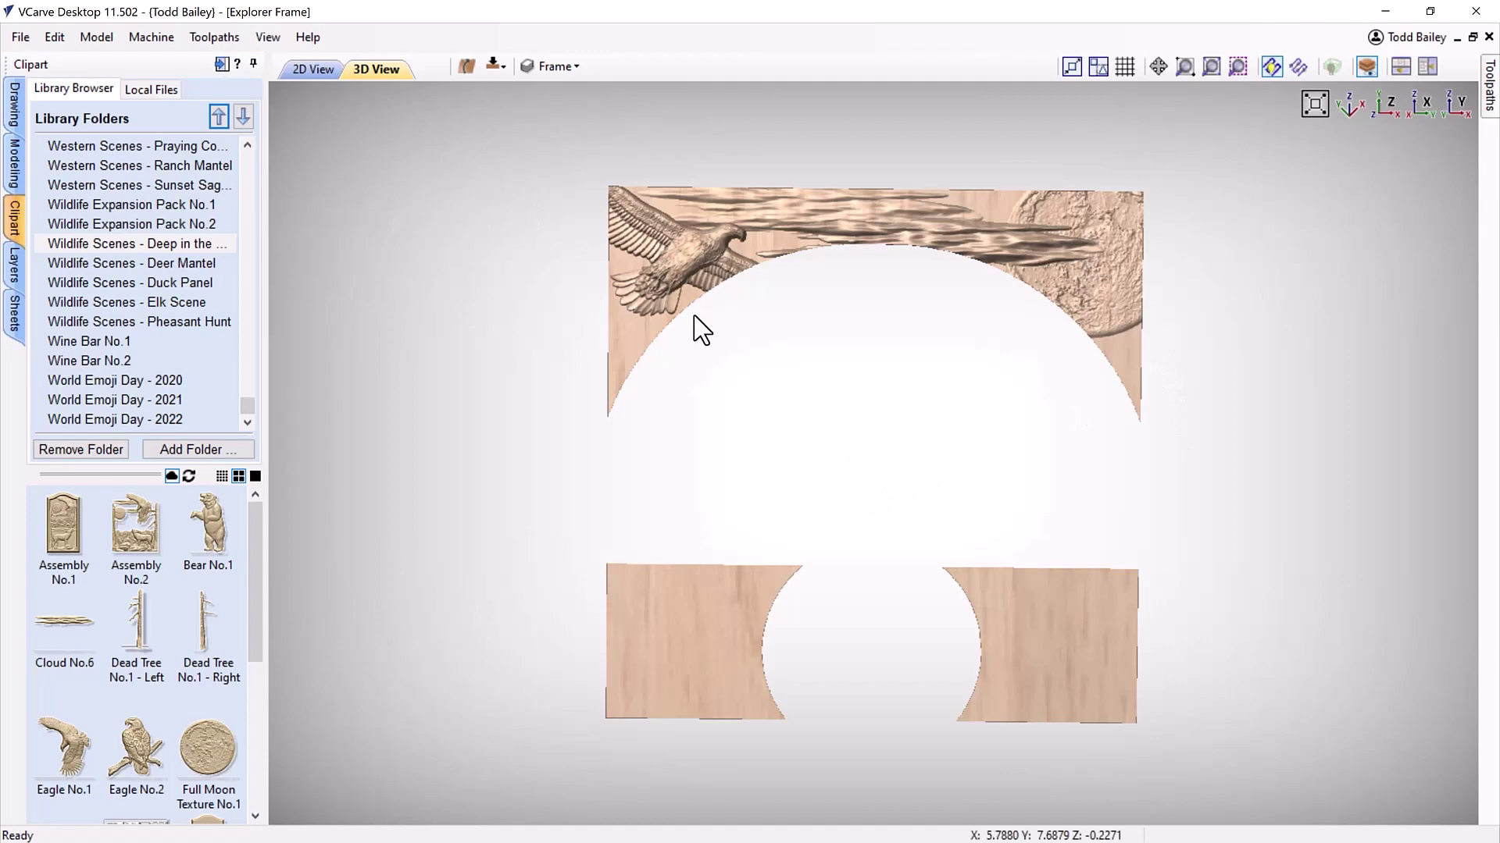
In the 2D layout, drag the dead tree to the top sheet's right edge and check it in 3D
key("F2")
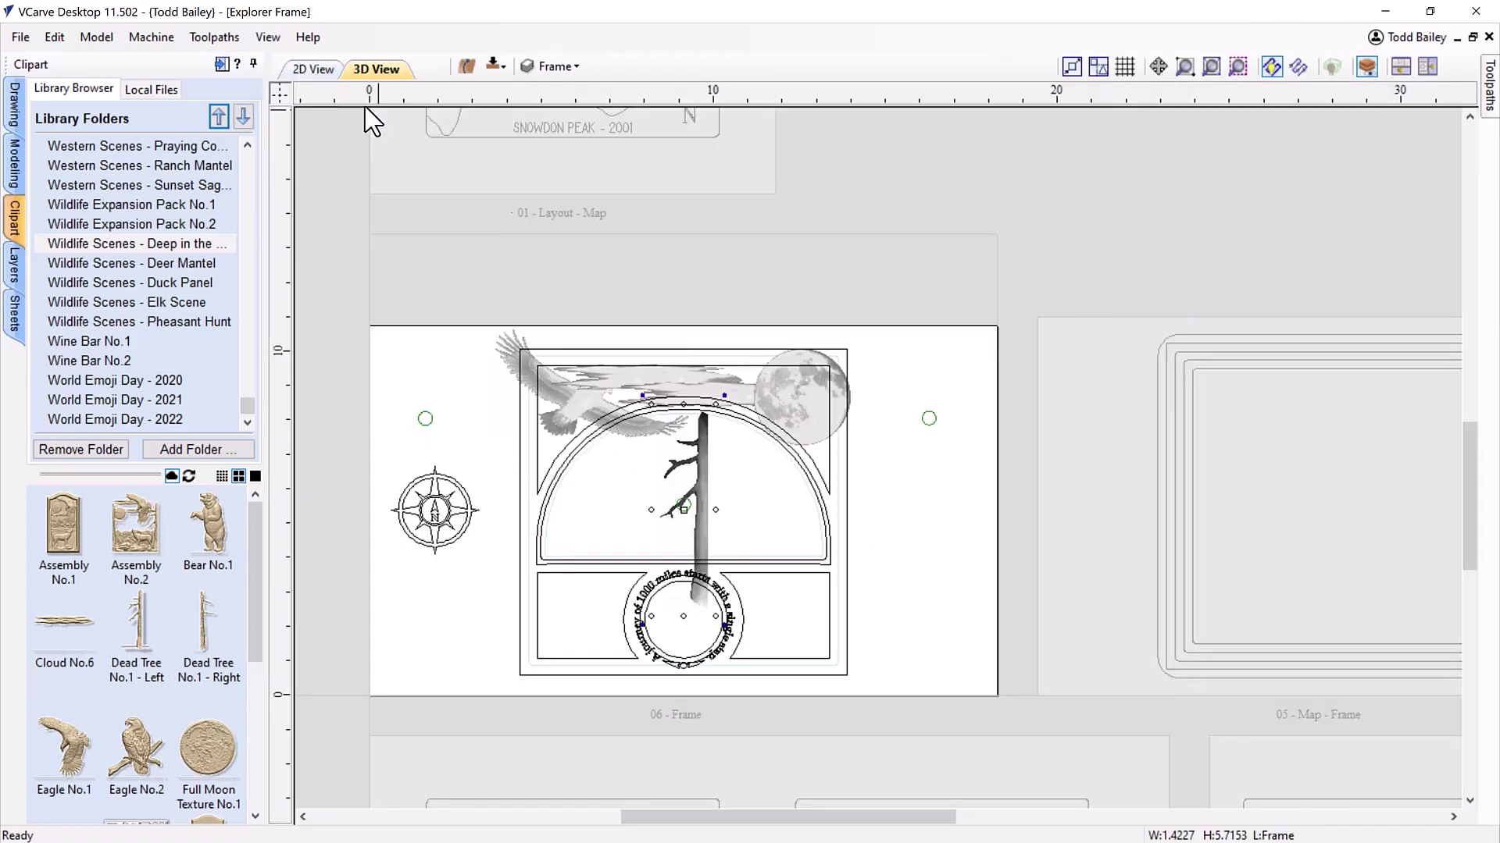
left_click_drag(706, 511, 832, 469)
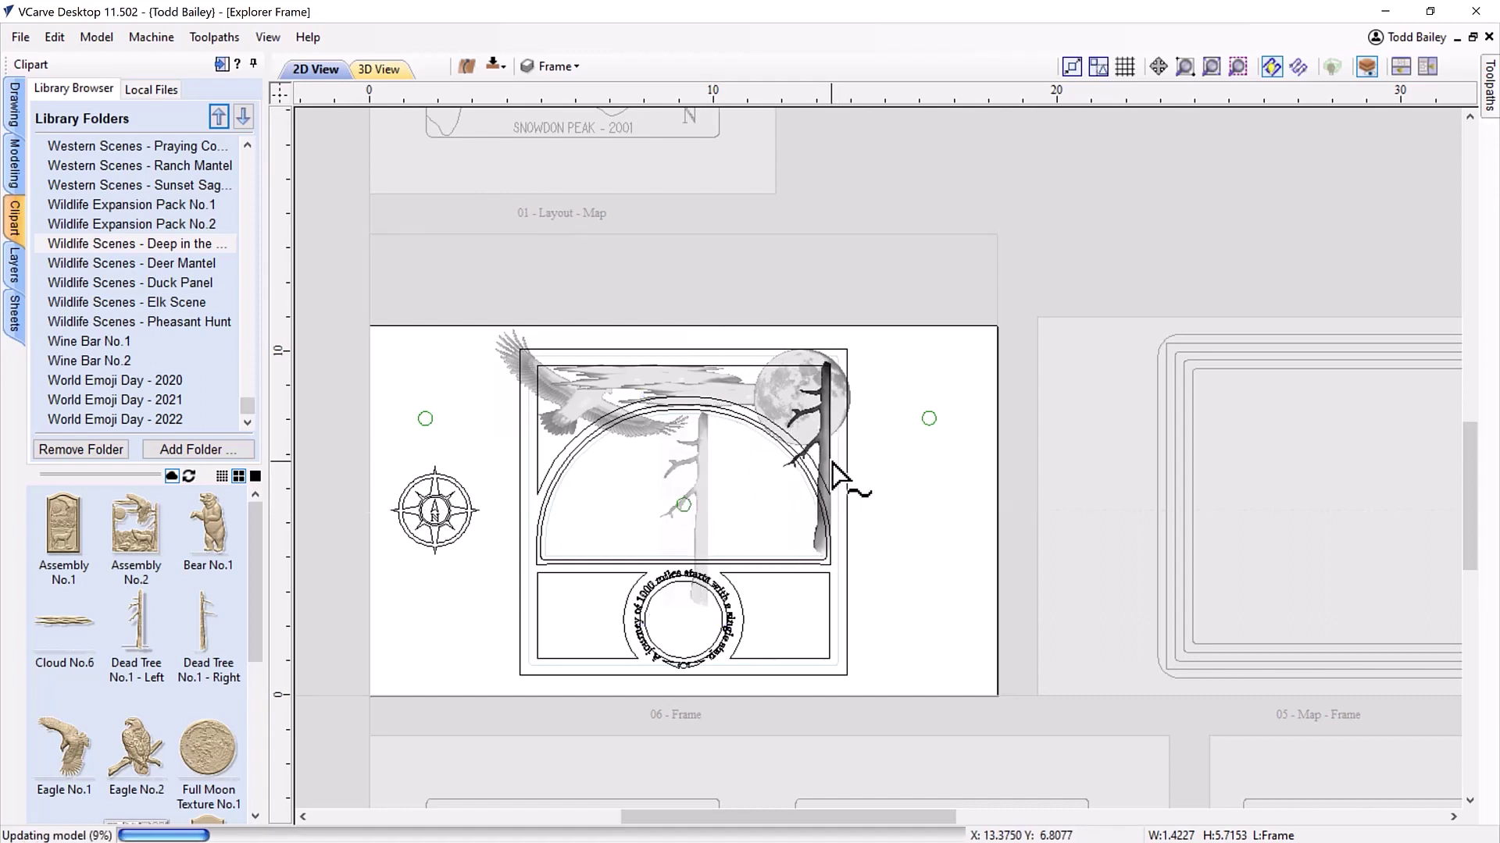
key("ctrl+z")
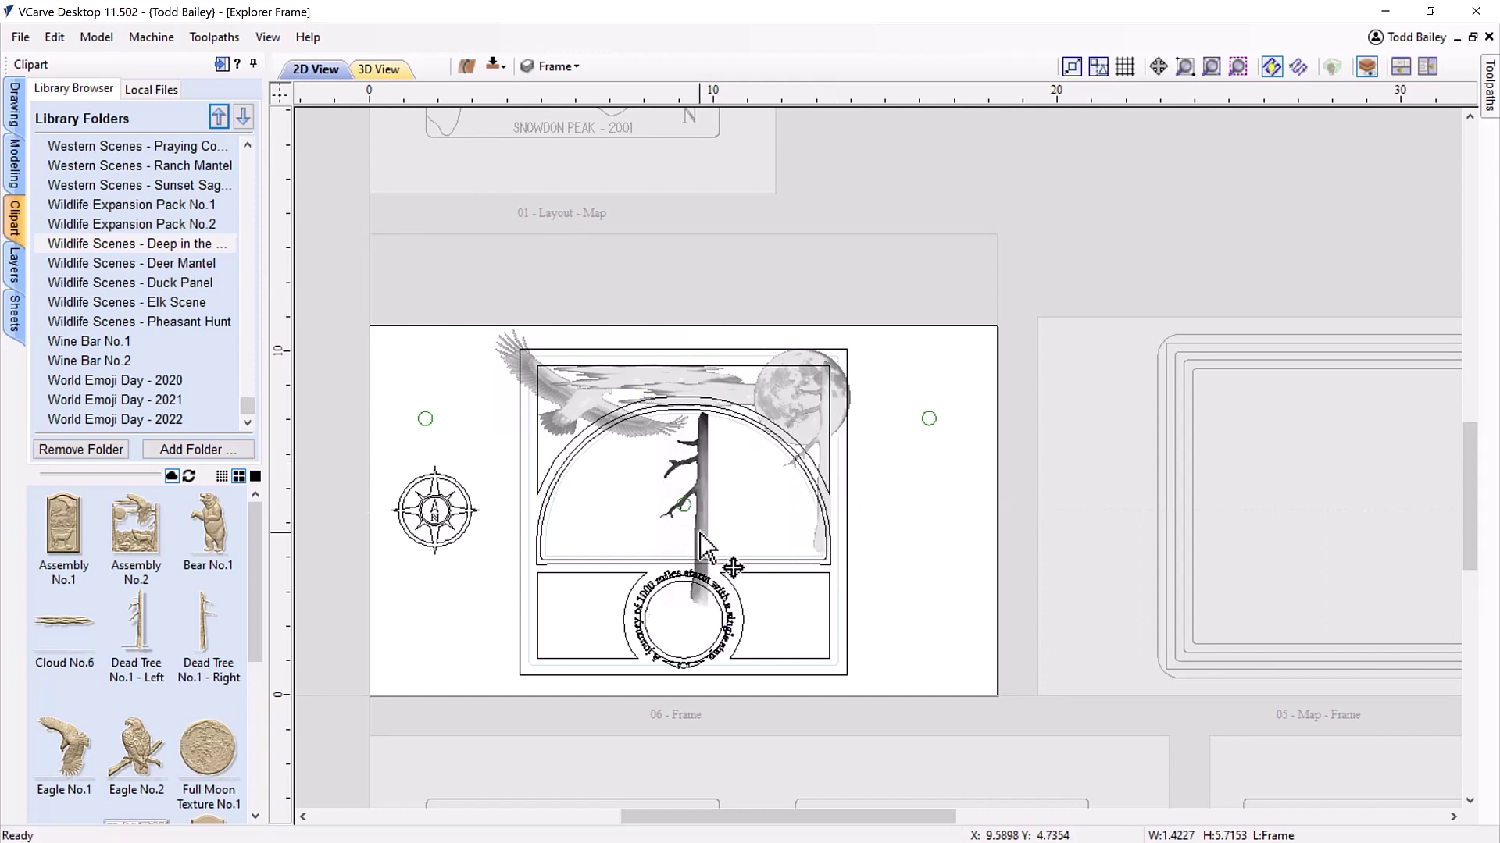
key("ctrl+z")
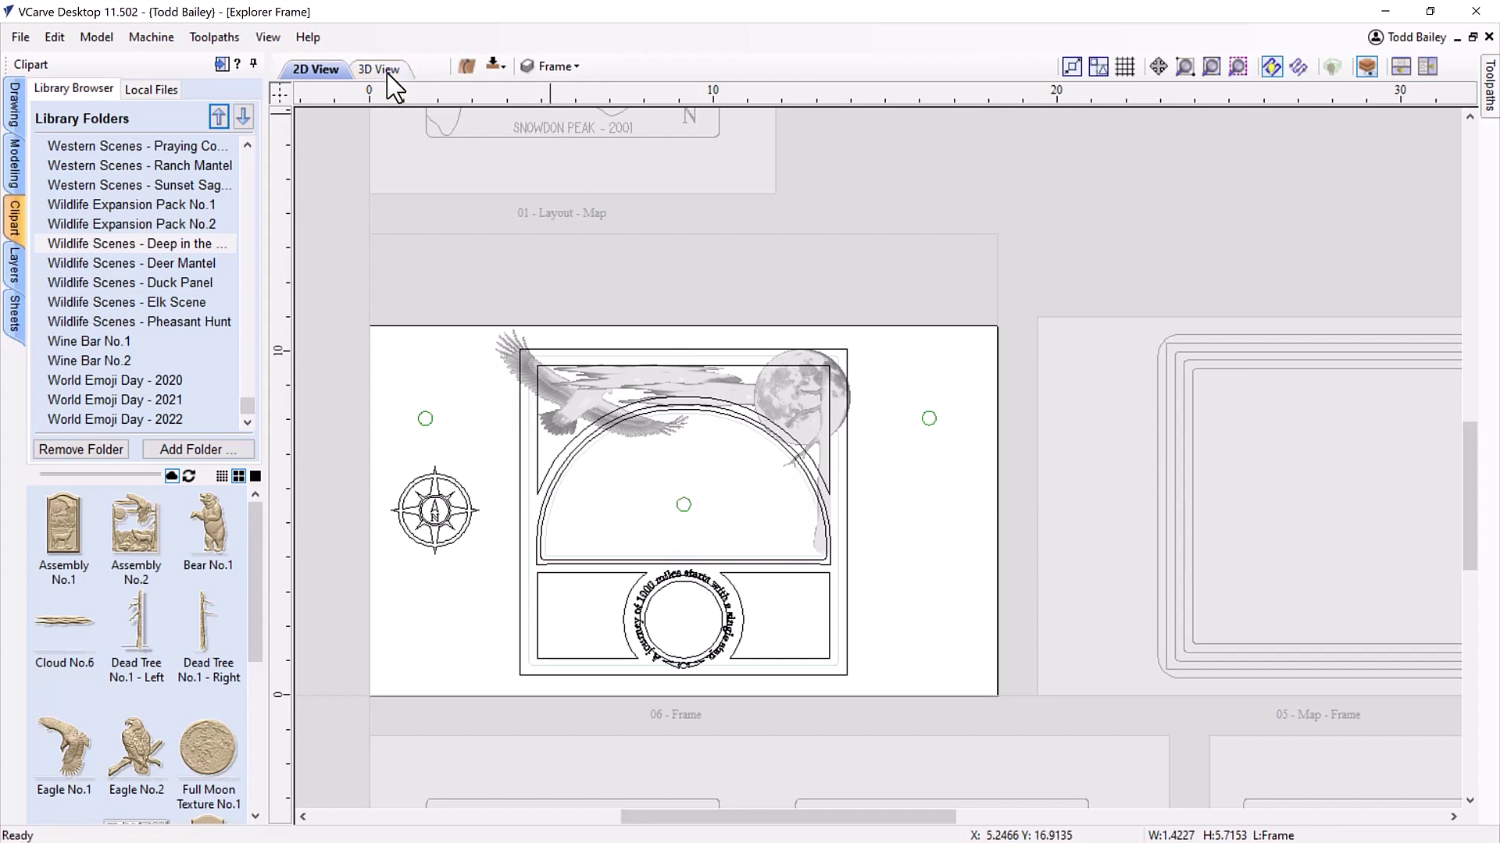
left_click(379, 70)
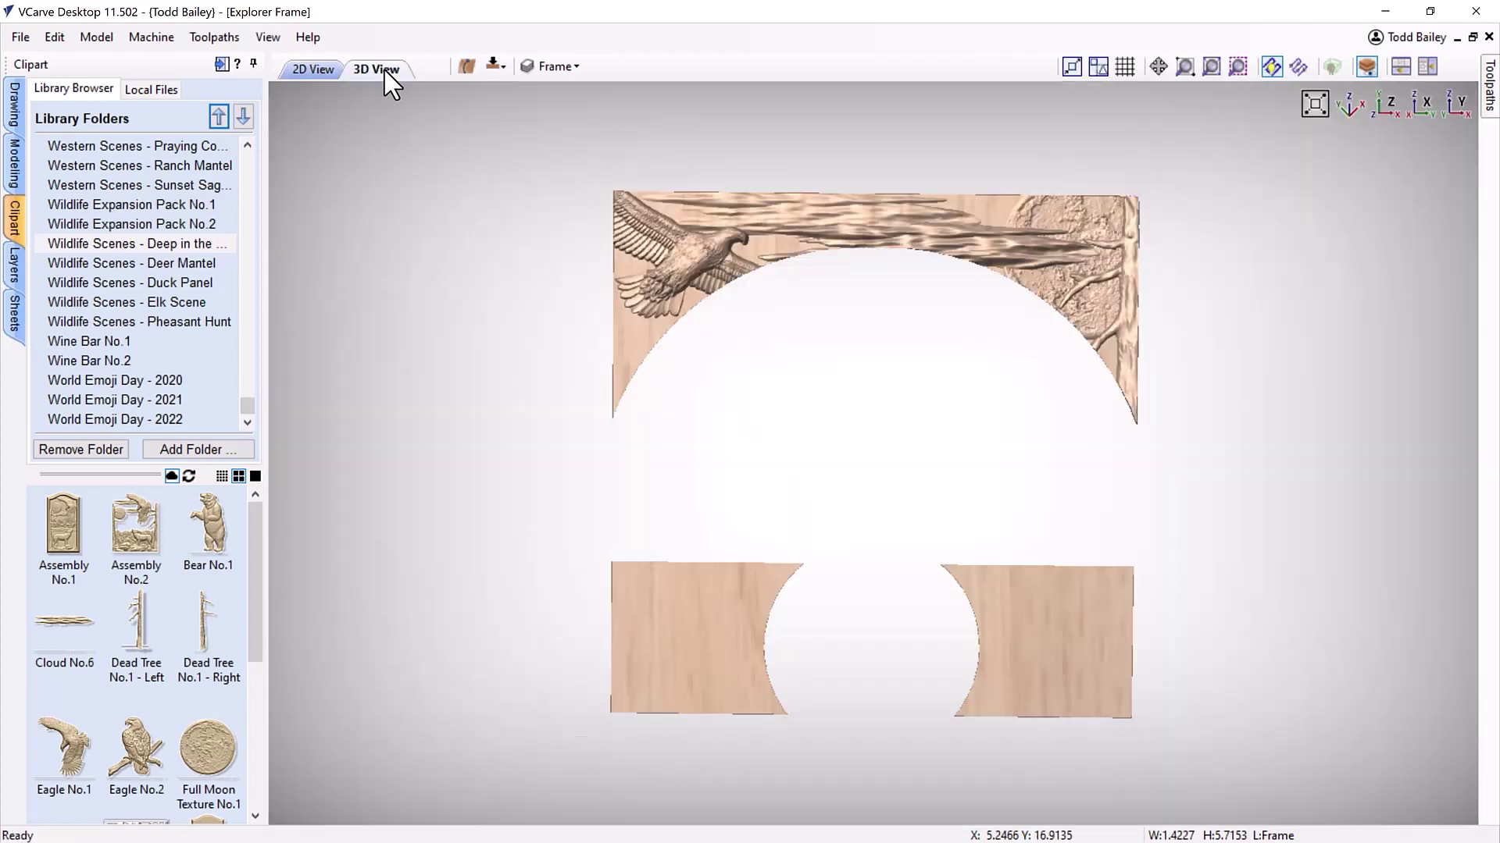
Tilt the dead tree relief 1.6° between two anchor points placed on the tree
left_click(1127, 353)
mouse_move(944, 461)
left_mouse_down()
mouse_move(1115, 399)
mouse_move(1131, 320)
mouse_move(1105, 378)
mouse_move(966, 456)
left_mouse_up()
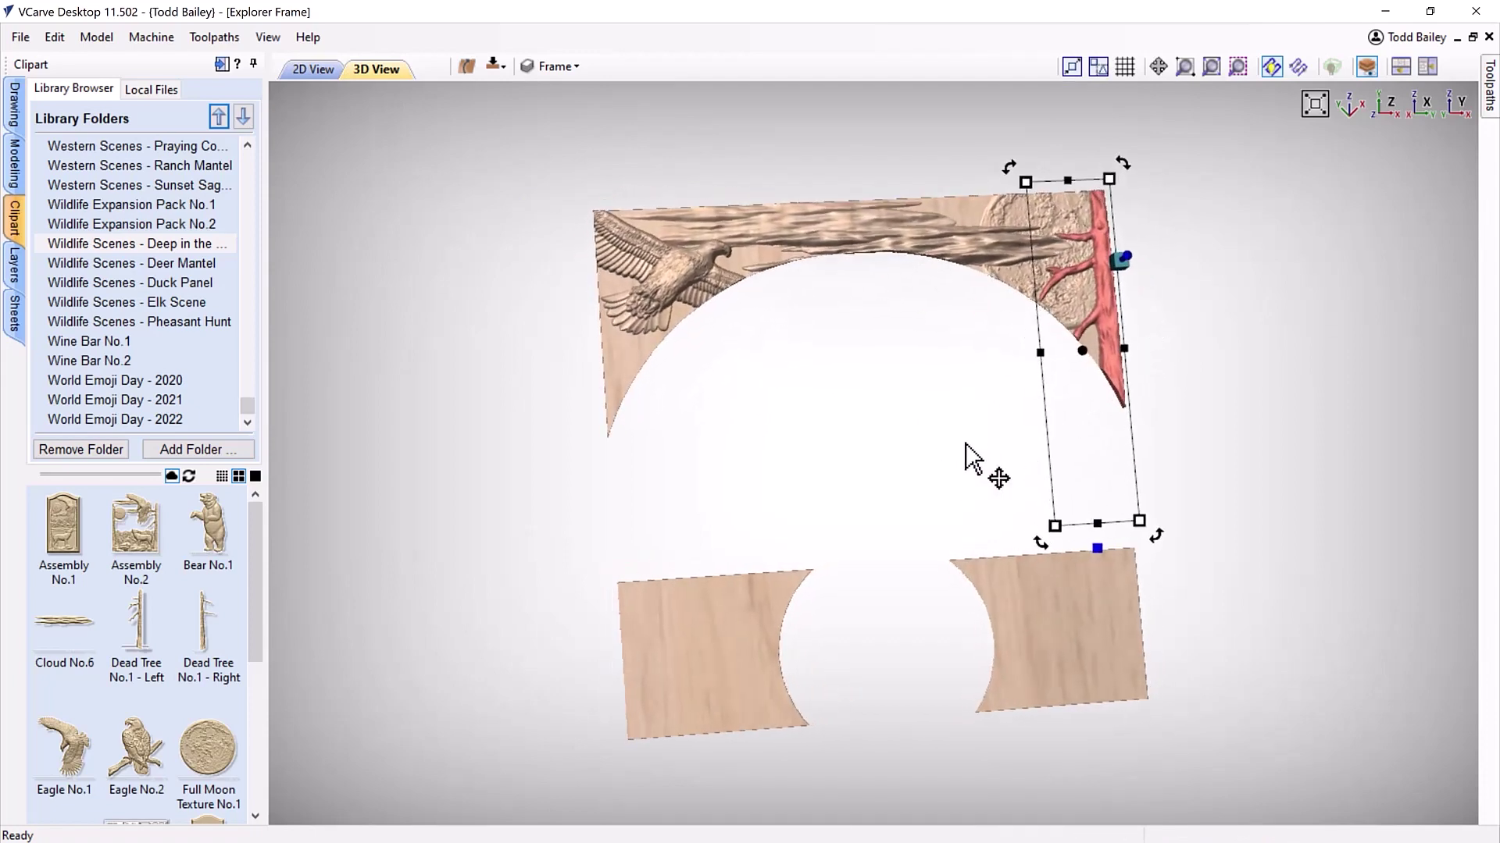
left_click(1098, 548)
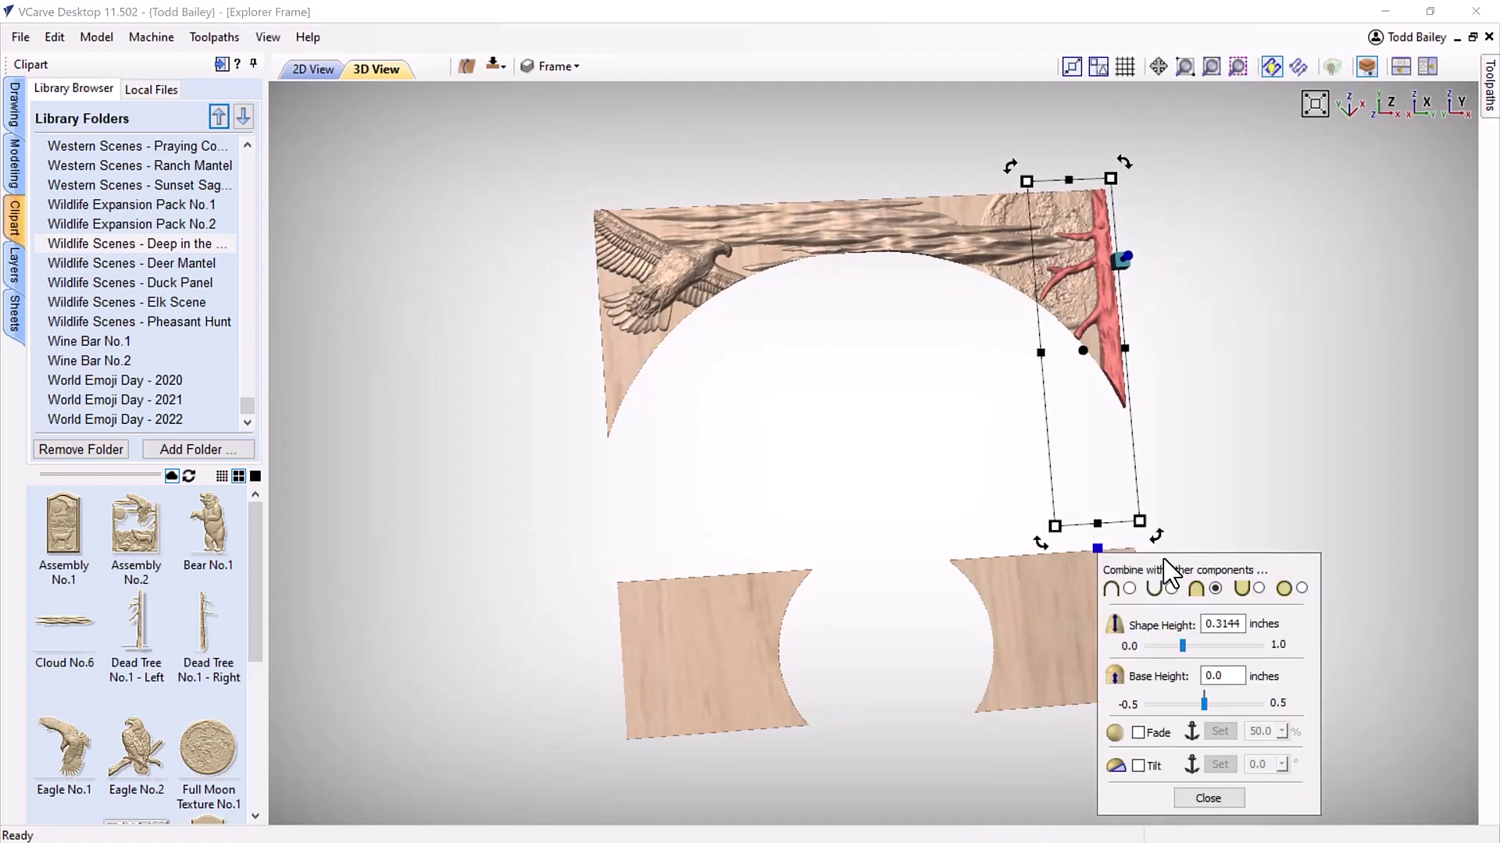
left_click_drag(1124, 561, 527, 294)
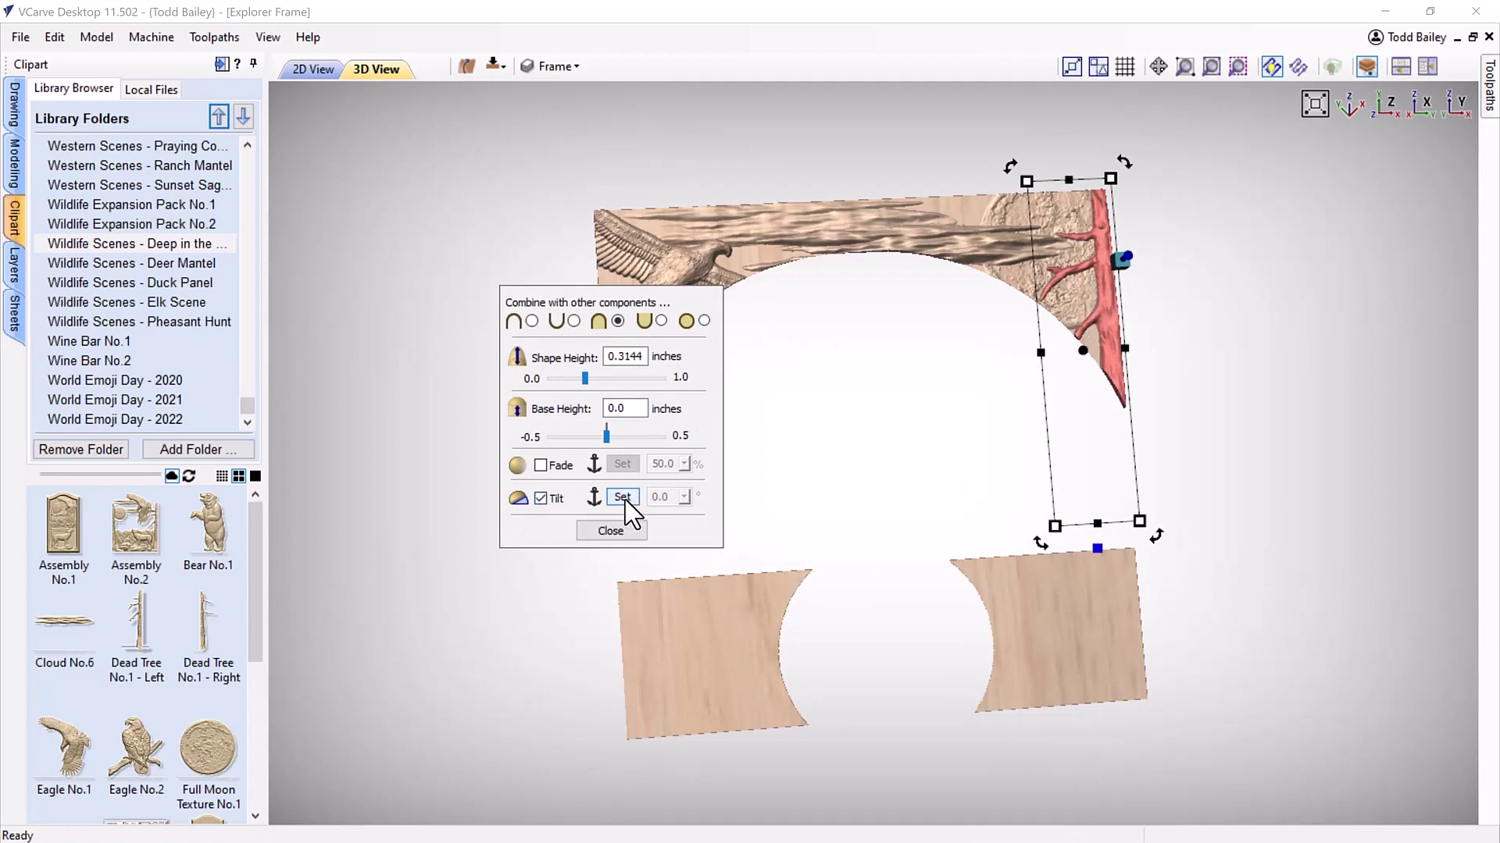
left_click(624, 500)
left_click(1113, 319)
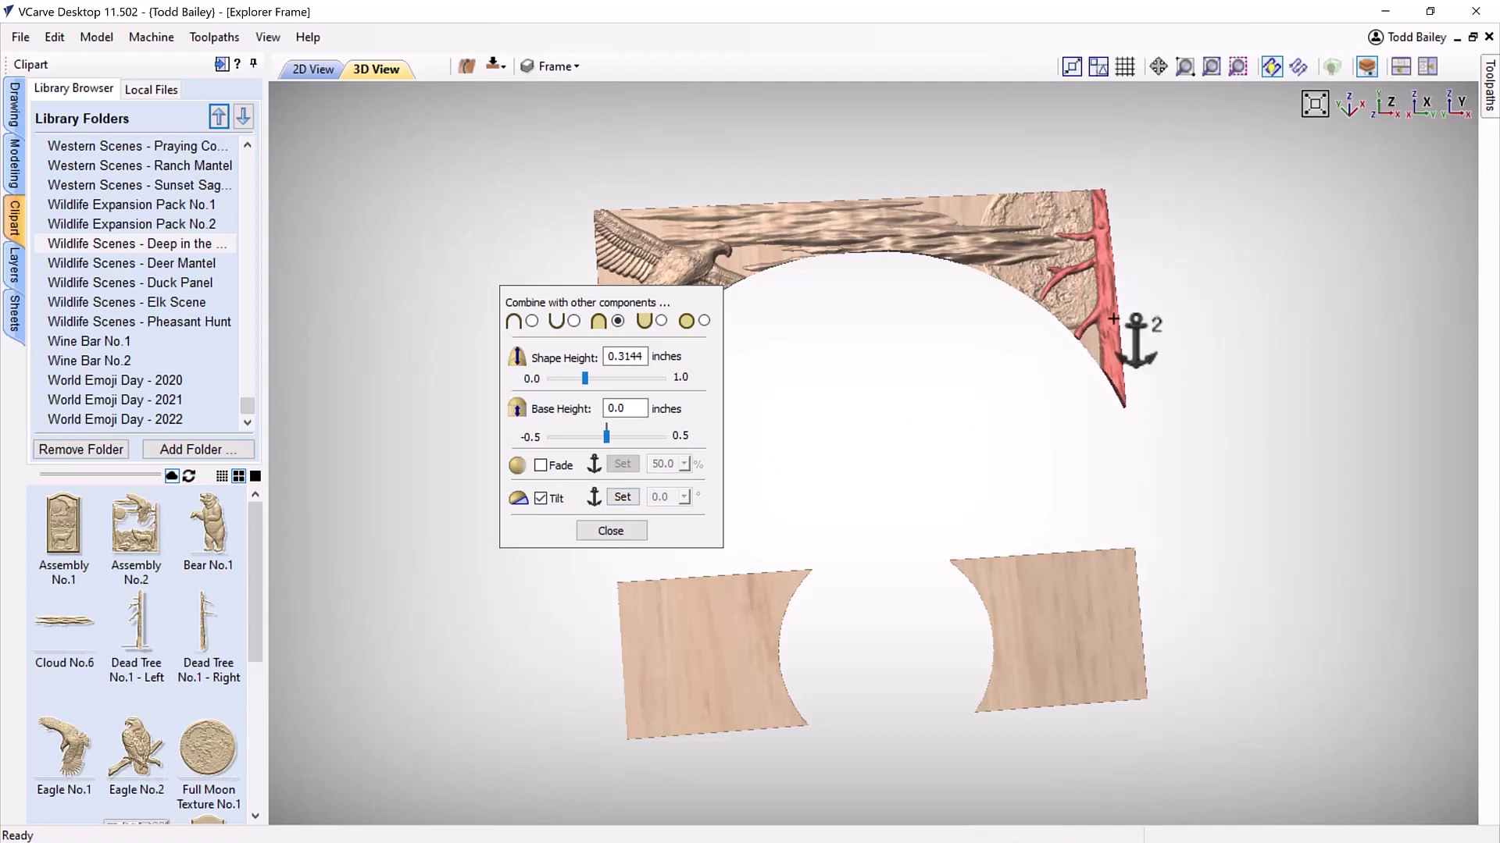
left_click(953, 340)
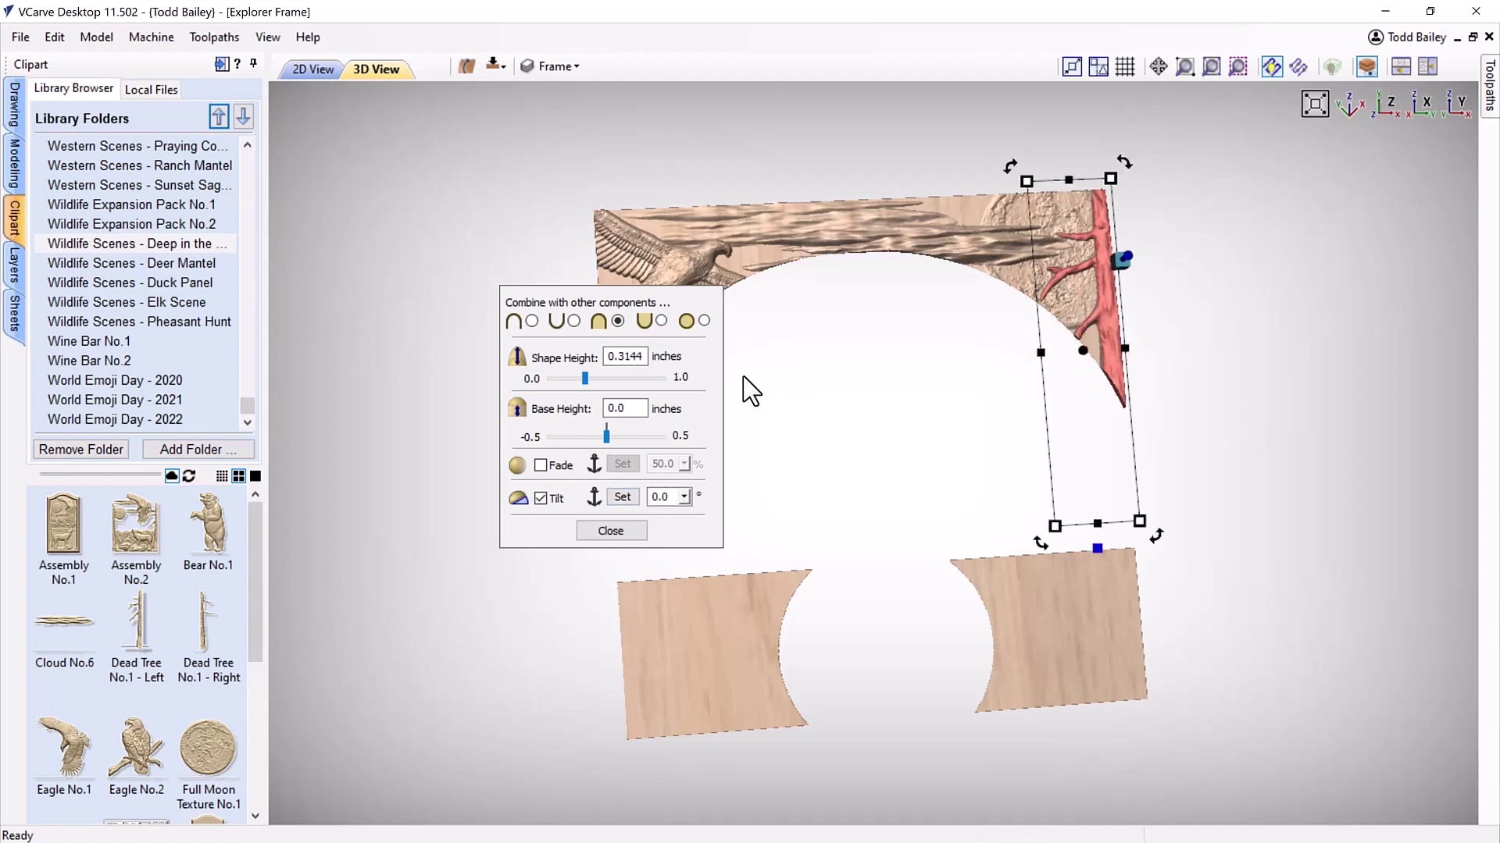
left_click(685, 498)
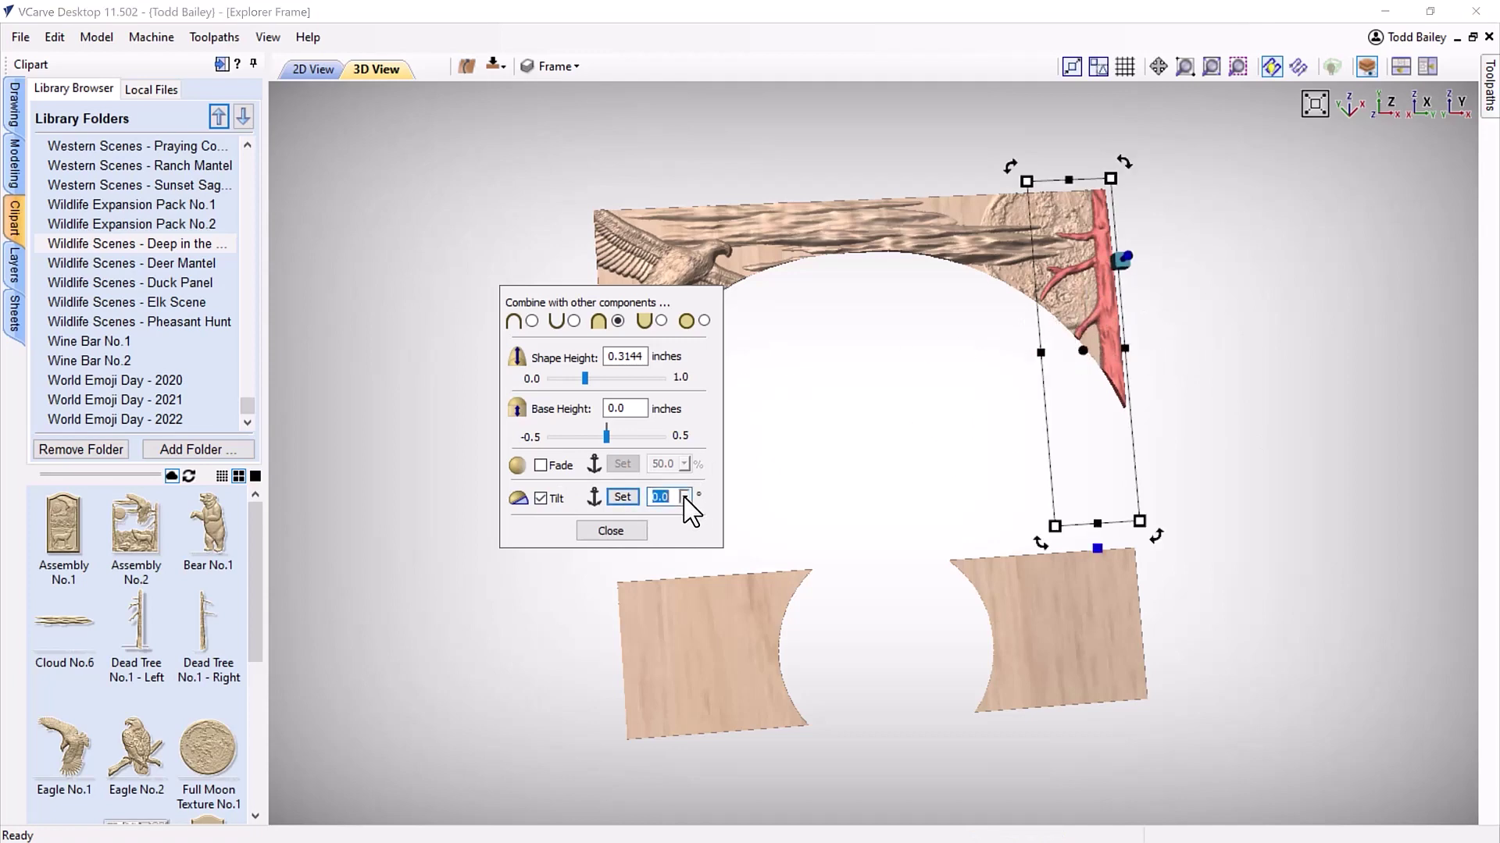
left_click(684, 498)
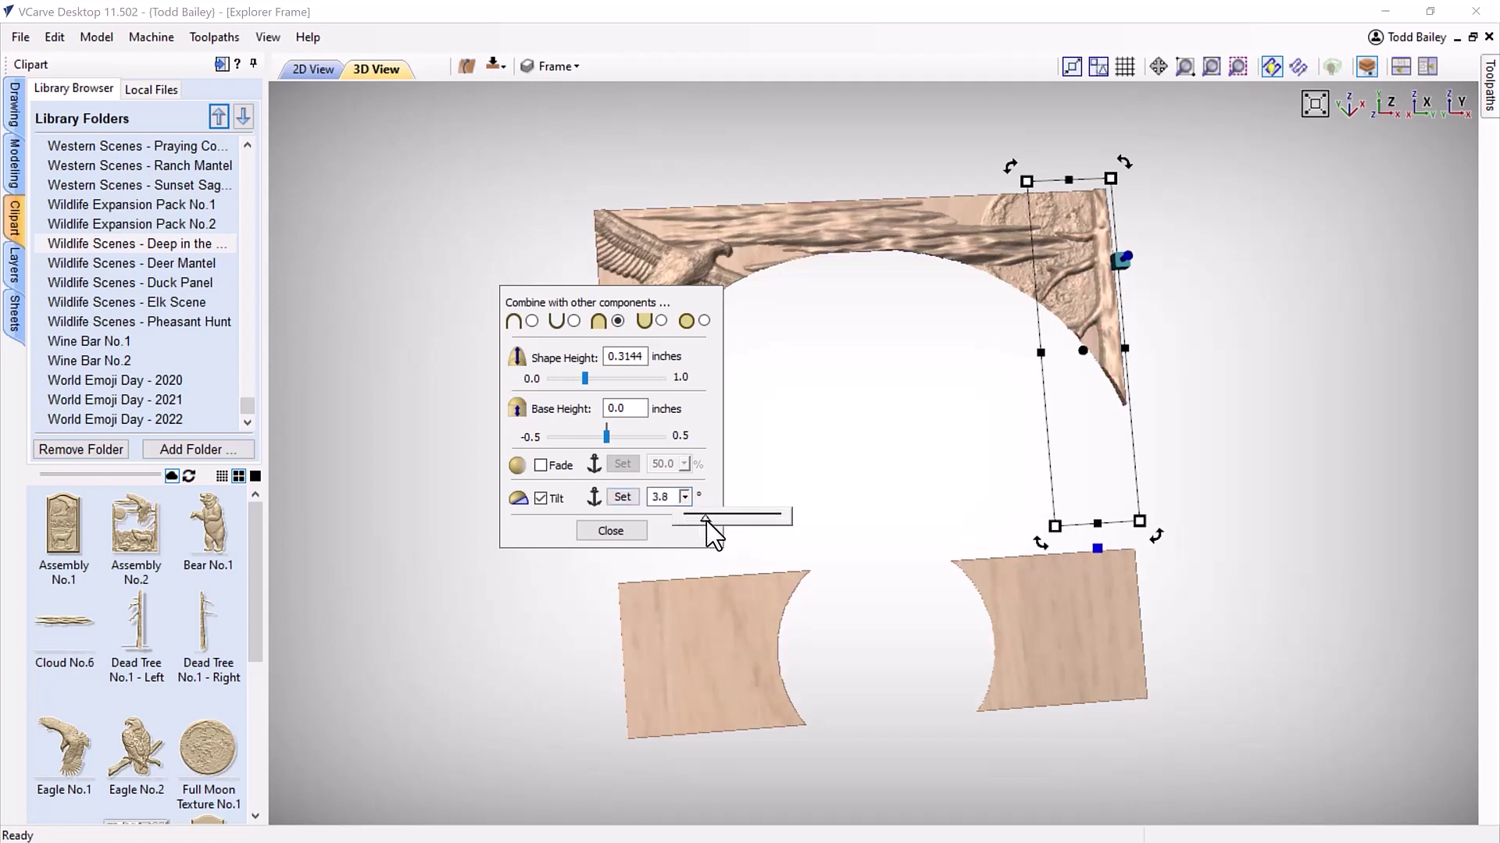
left_click_drag(690, 516, 687, 517)
left_click(692, 514)
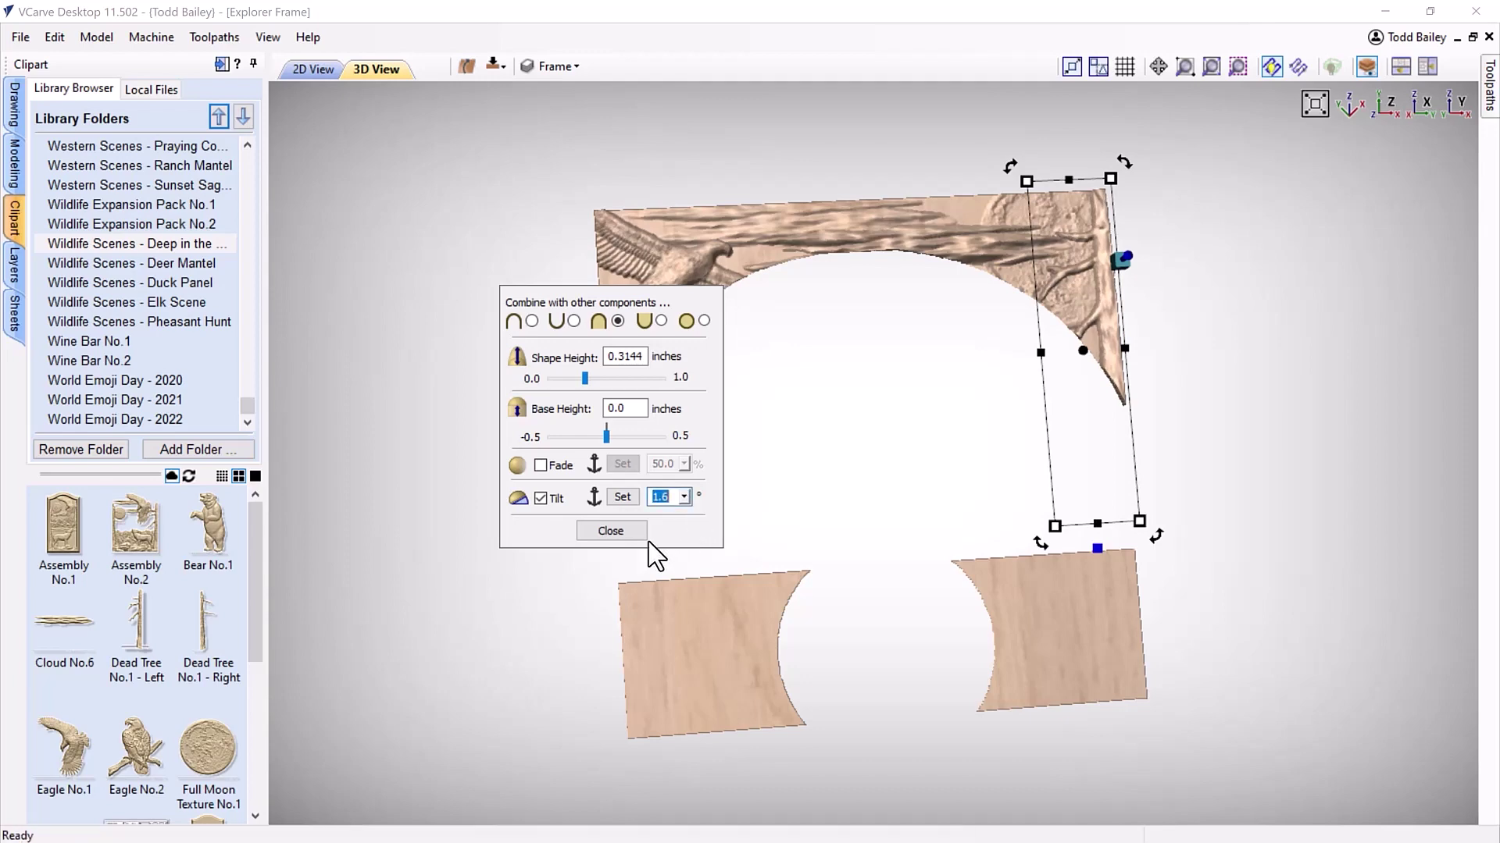
left_click(611, 530)
Drop Mountain Scene No.1 on the lower-left board, then enlarge and shift it so the trees sit left
left_click_drag(904, 540, 816, 582)
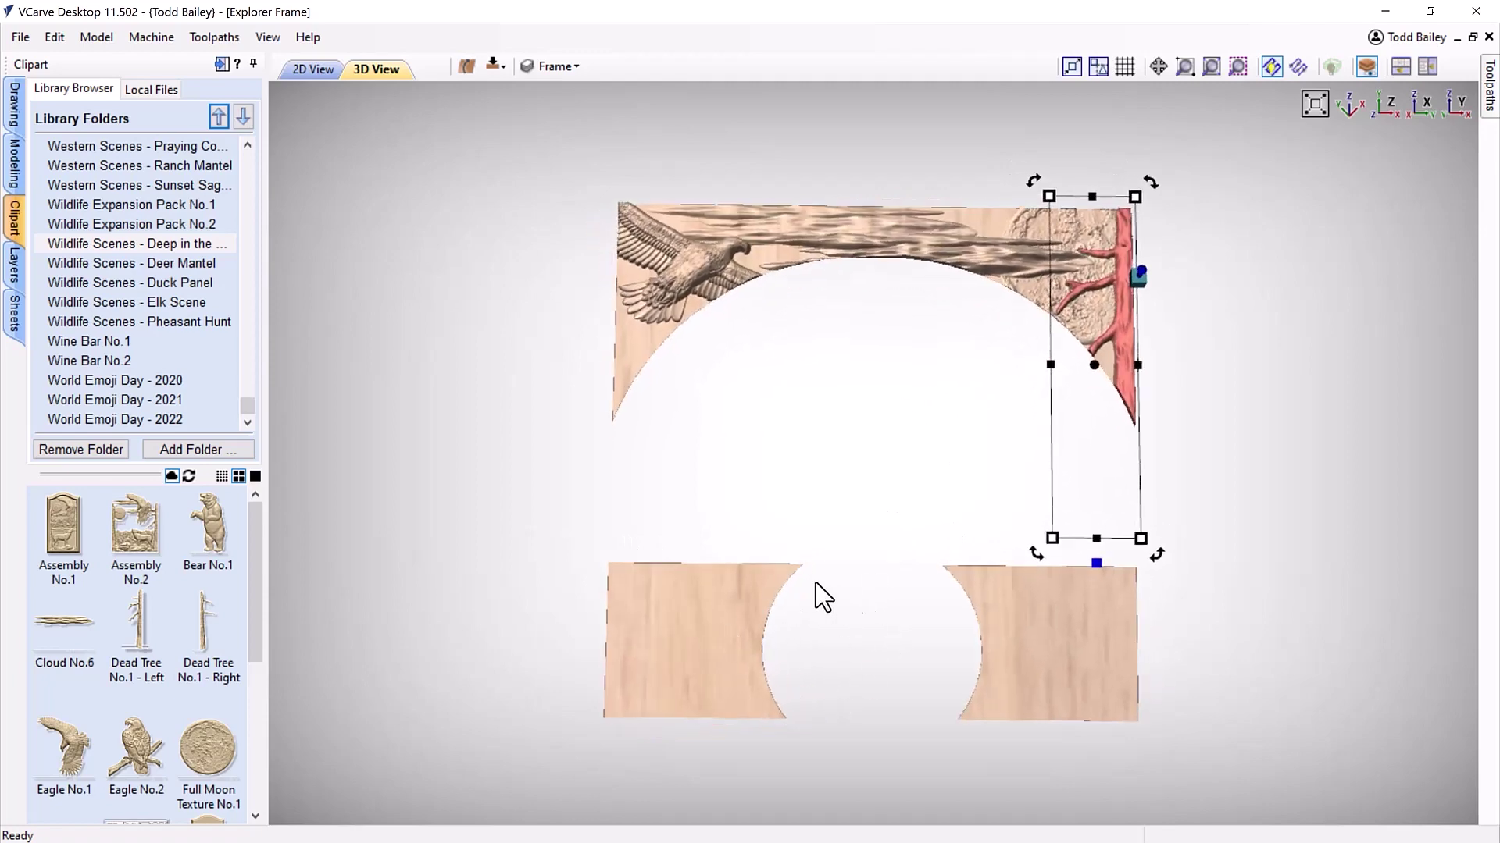
mouse_move(849, 476)
left_mouse_down()
mouse_move(877, 492)
mouse_move(866, 462)
left_mouse_up()
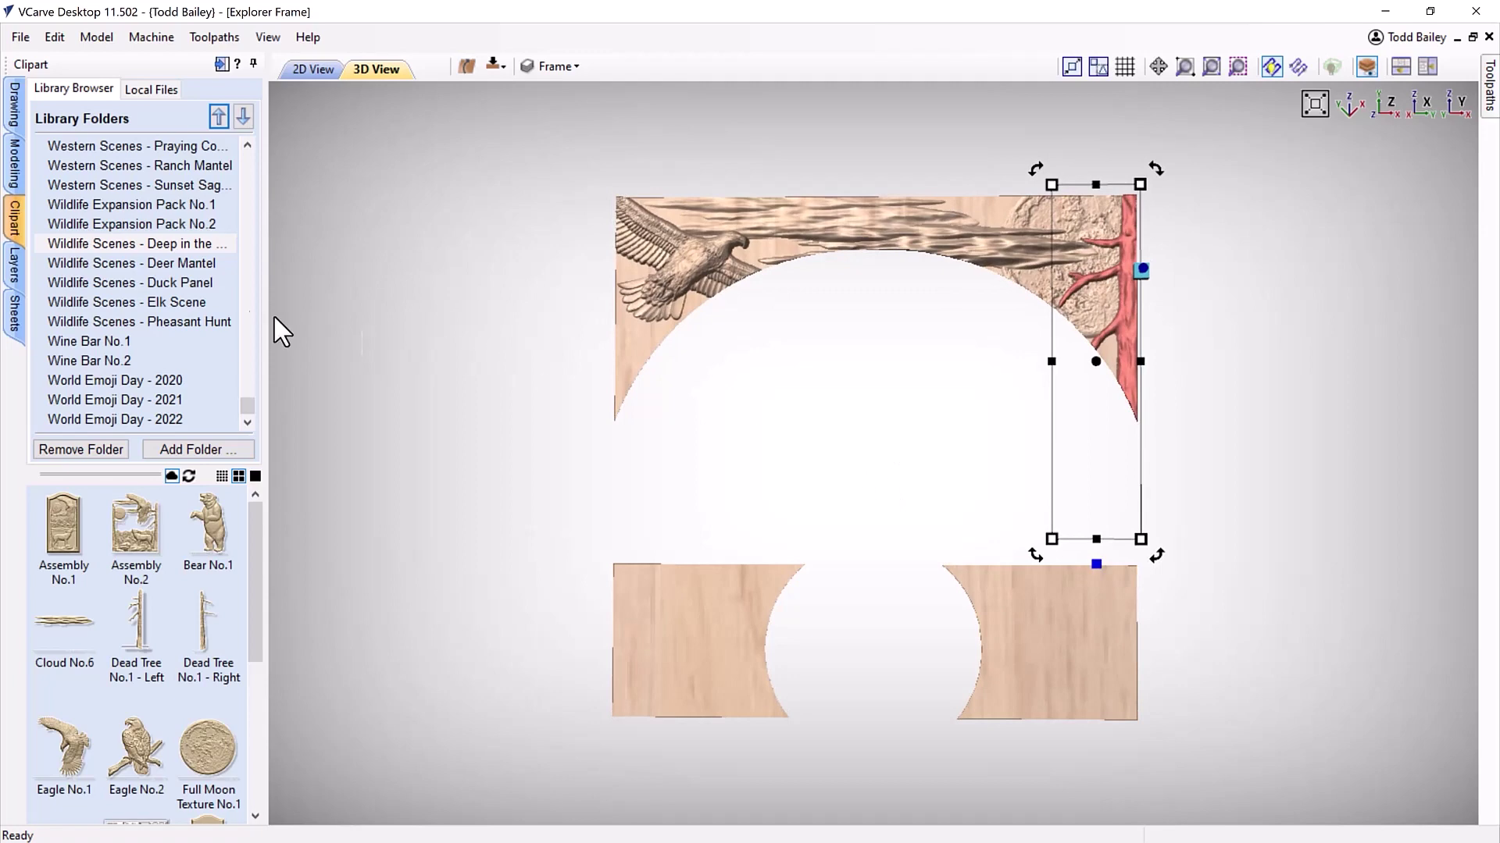
scroll(241, 146, "up", 3)
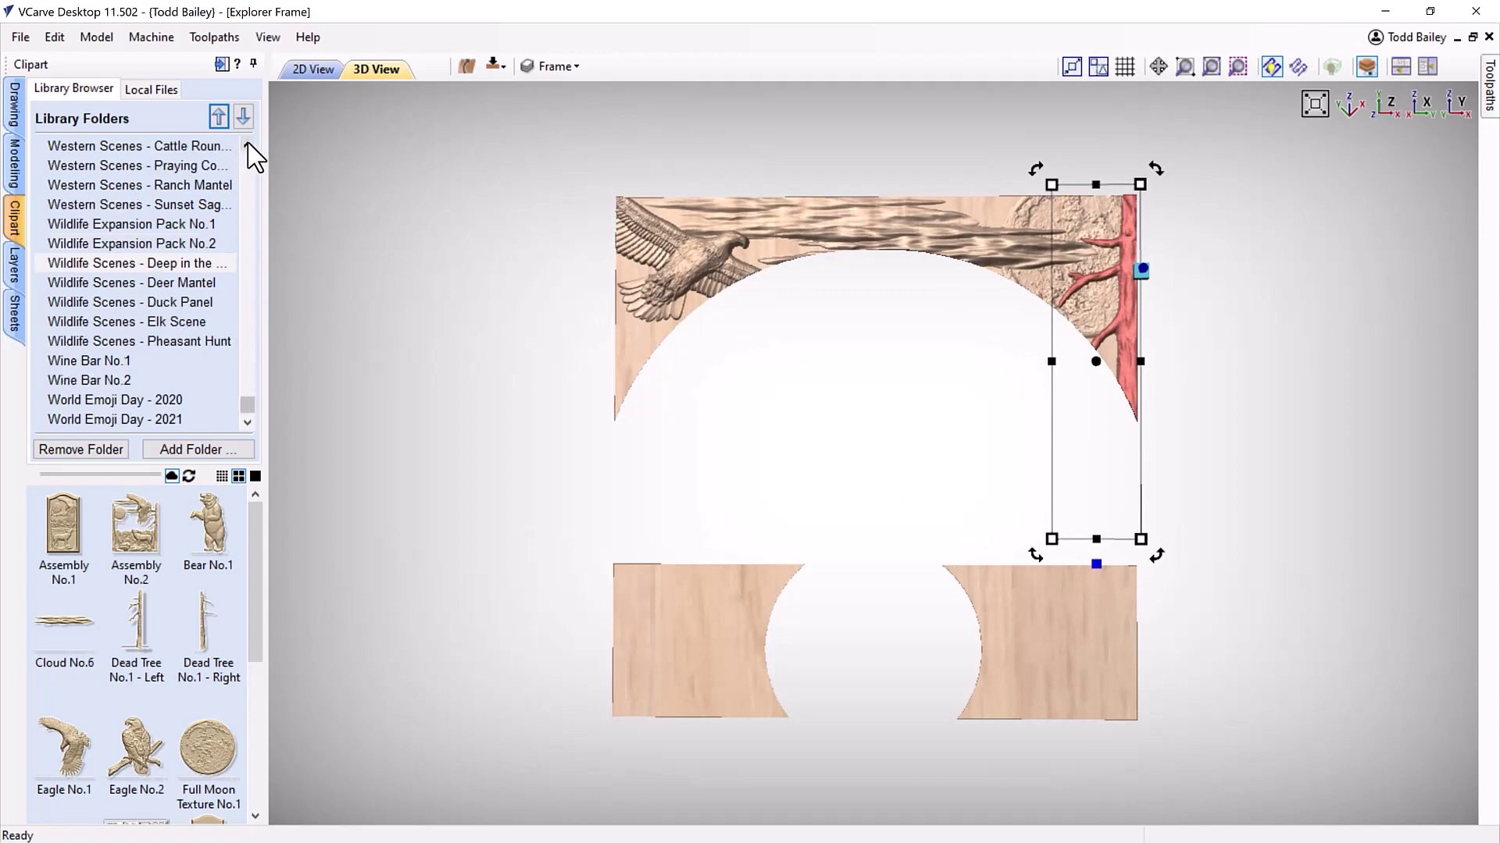
left_click(156, 361)
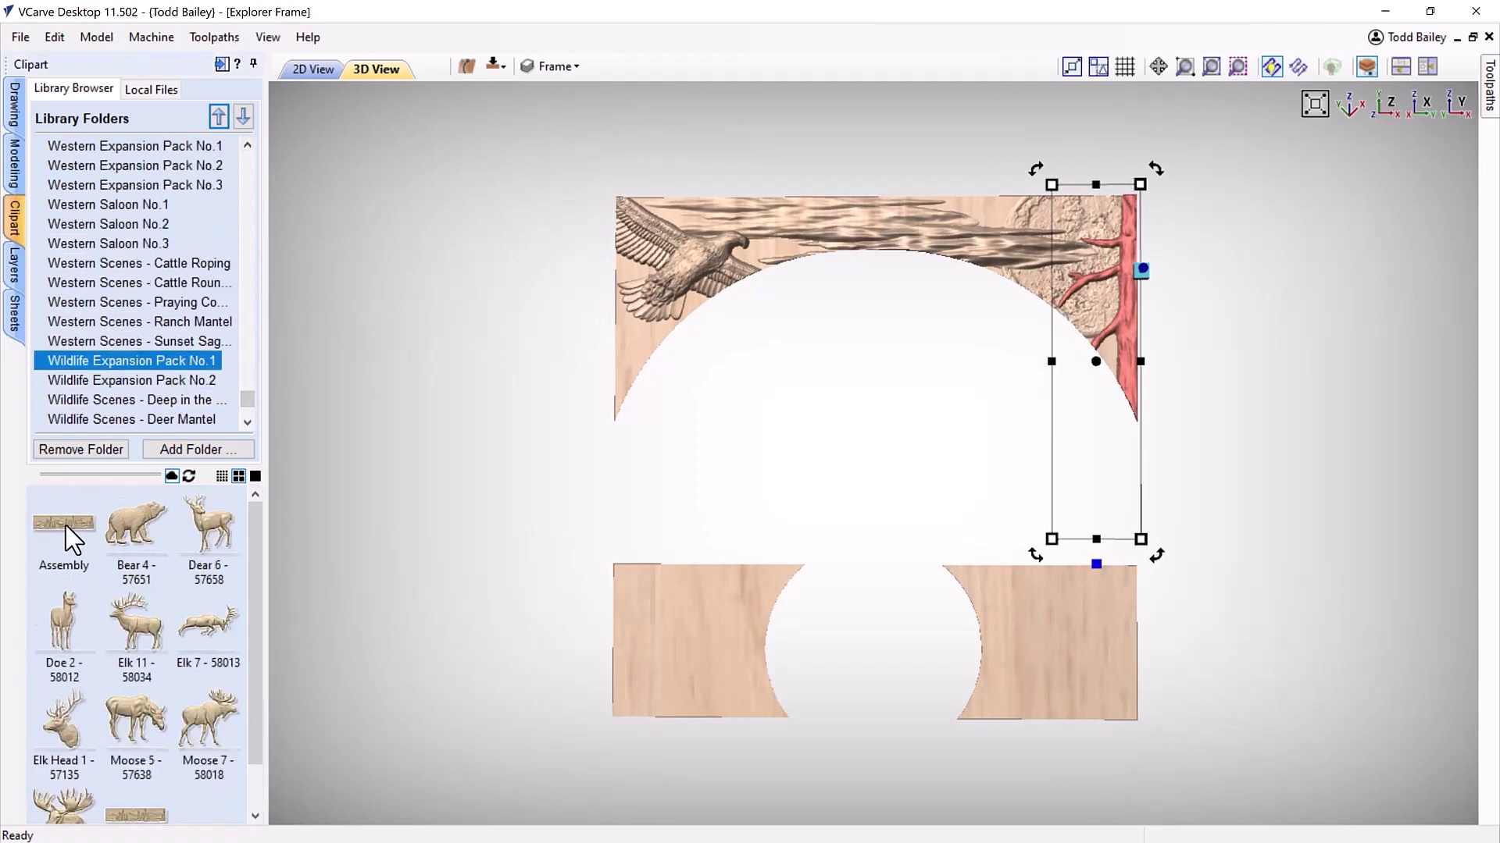
scroll(256, 739, "down", 2)
left_click(785, 617)
left_click_drag(852, 446, 687, 585)
left_click_drag(884, 637, 1081, 734)
left_click_drag(954, 699, 653, 692)
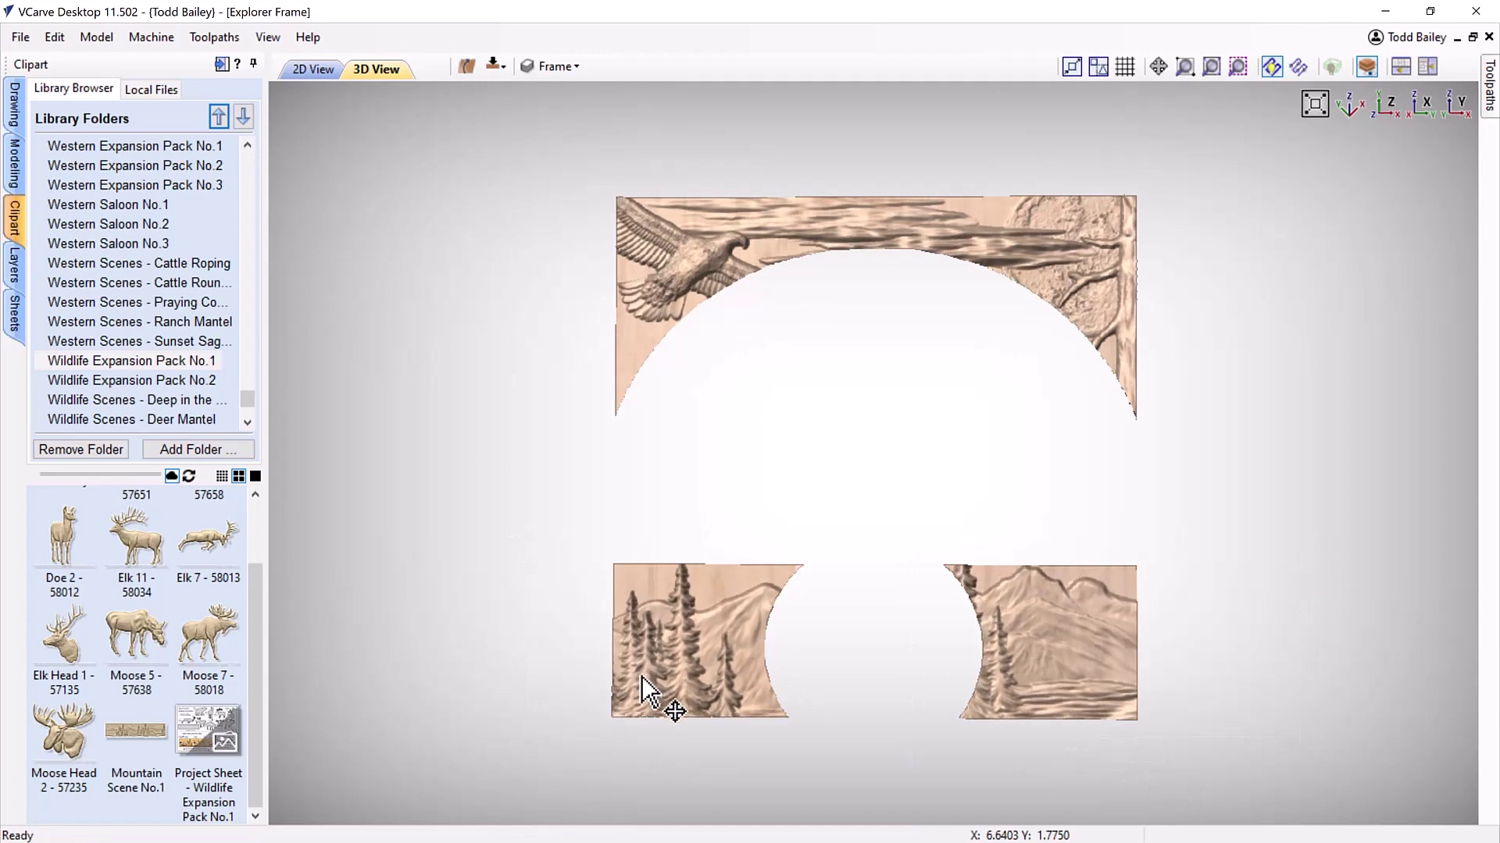
left_click(646, 685)
Drop a Deer Mantel clipart onto the lower-right board and reposition it
left_click_drag(773, 804, 294, 542)
left_click(207, 419)
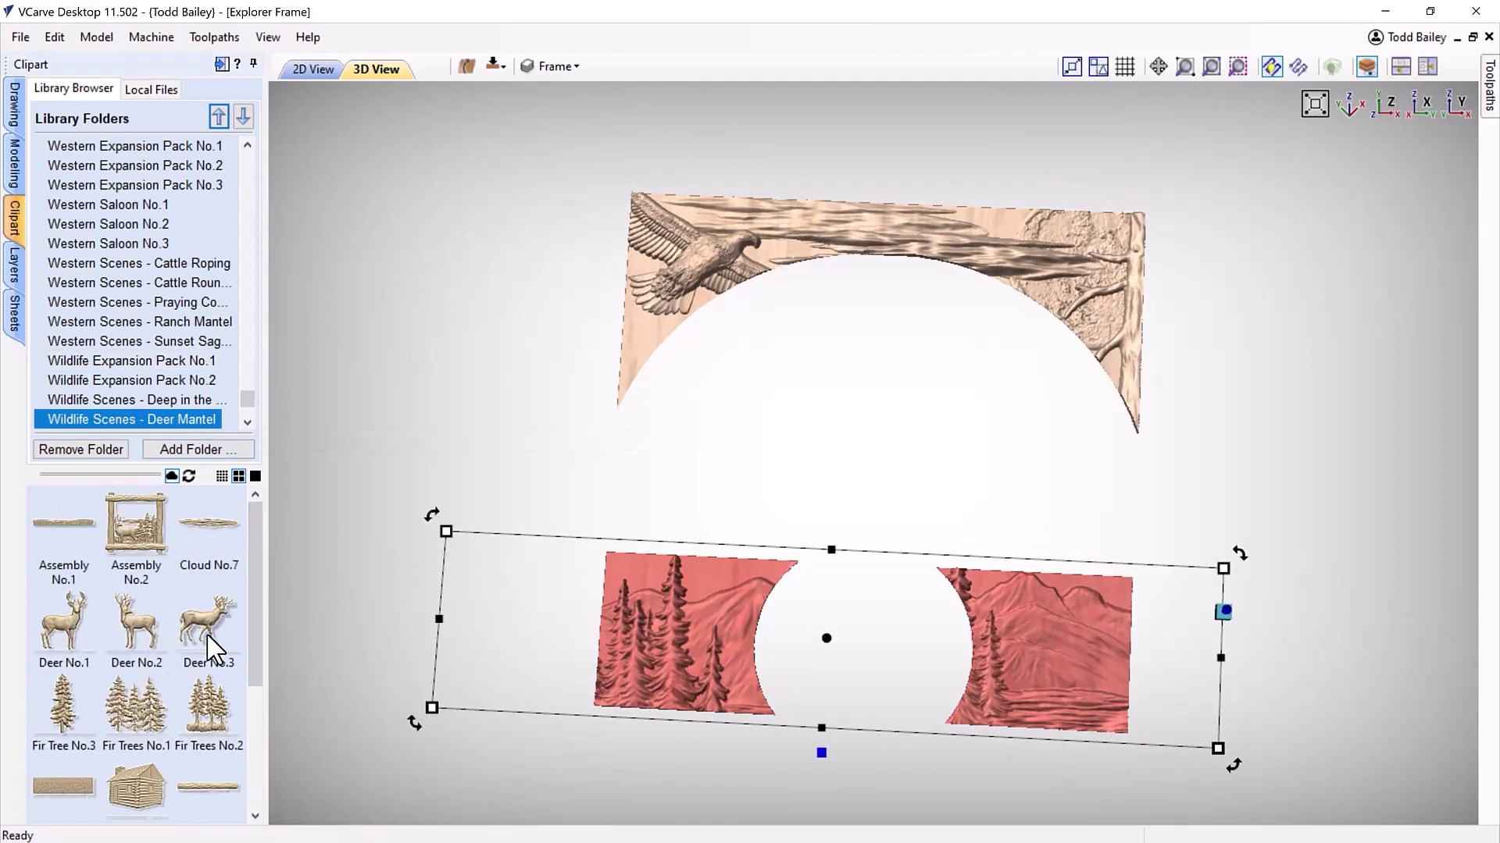
left_click_drag(207, 624, 1045, 710)
left_click(991, 729)
left_click(1227, 723)
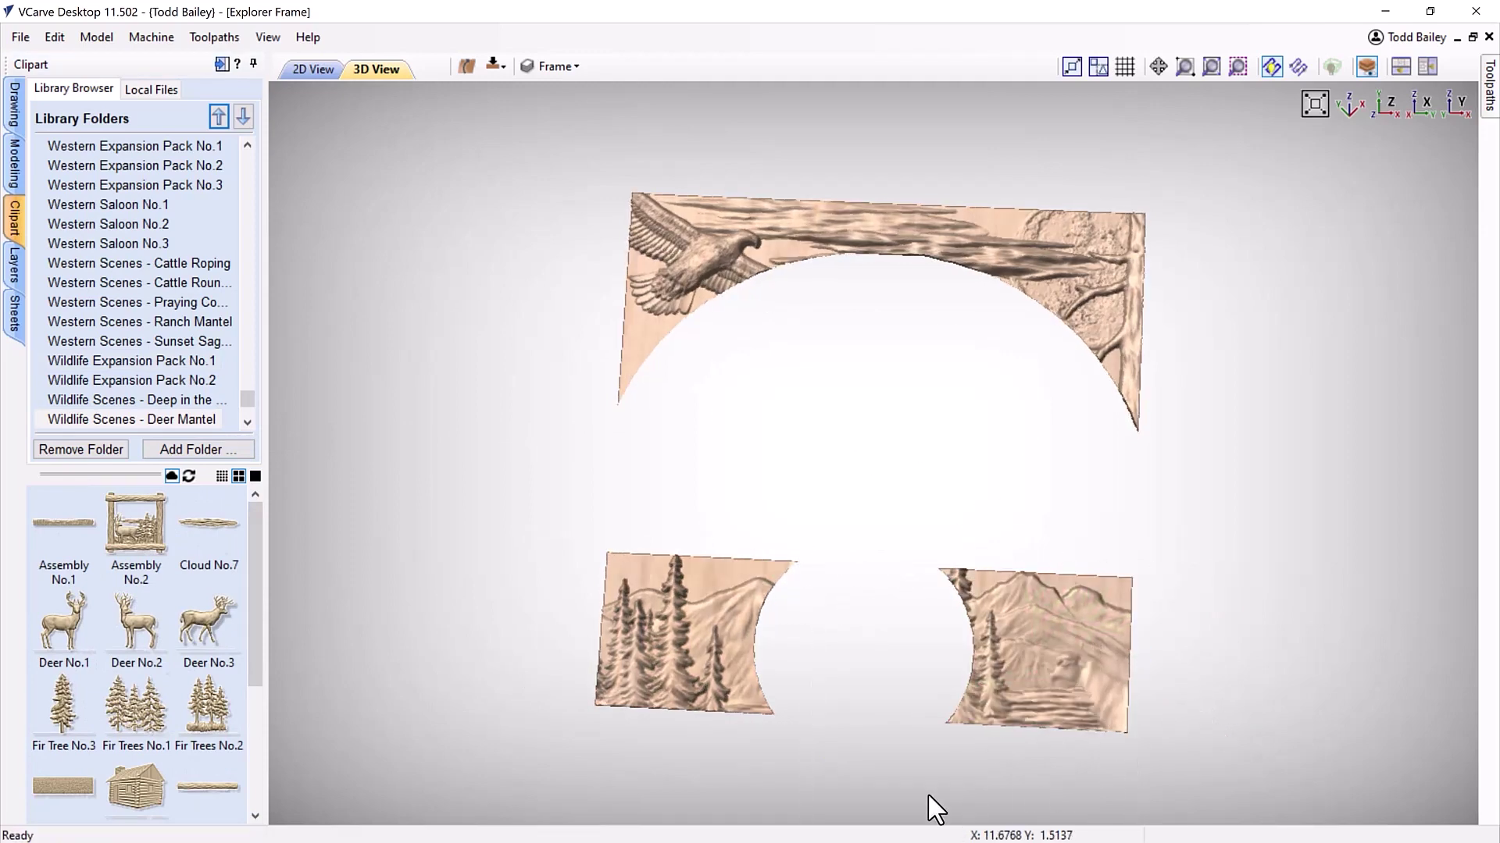
Fade both lower boards to 20 percent, with the fade anchored on the deer
left_click_drag(937, 749, 765, 687)
left_click(765, 687, "shift")
double_click(847, 740)
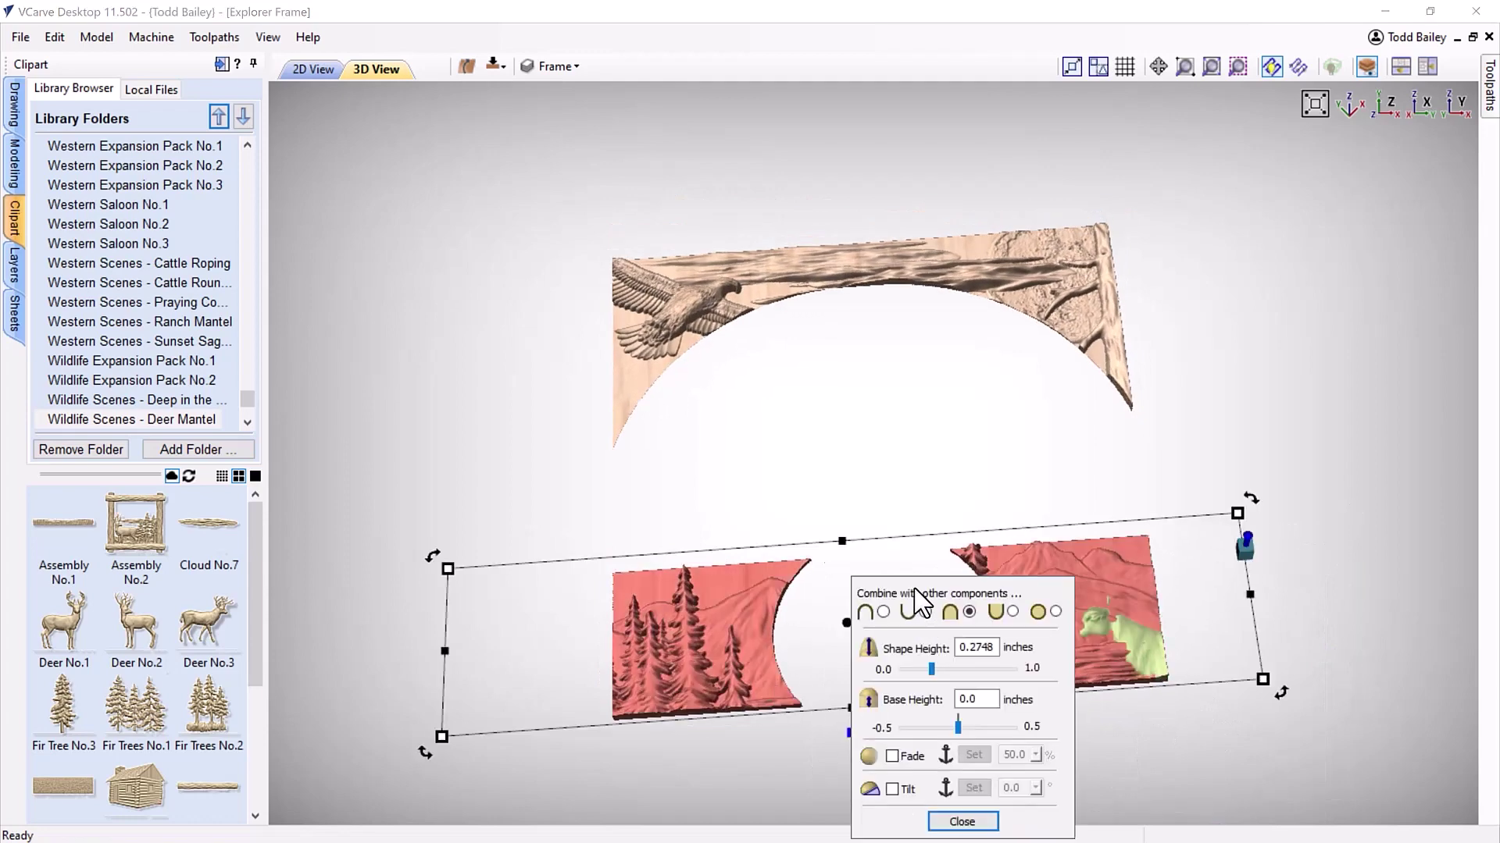
left_click_drag(867, 582, 386, 235)
left_click(404, 406)
left_click(485, 405)
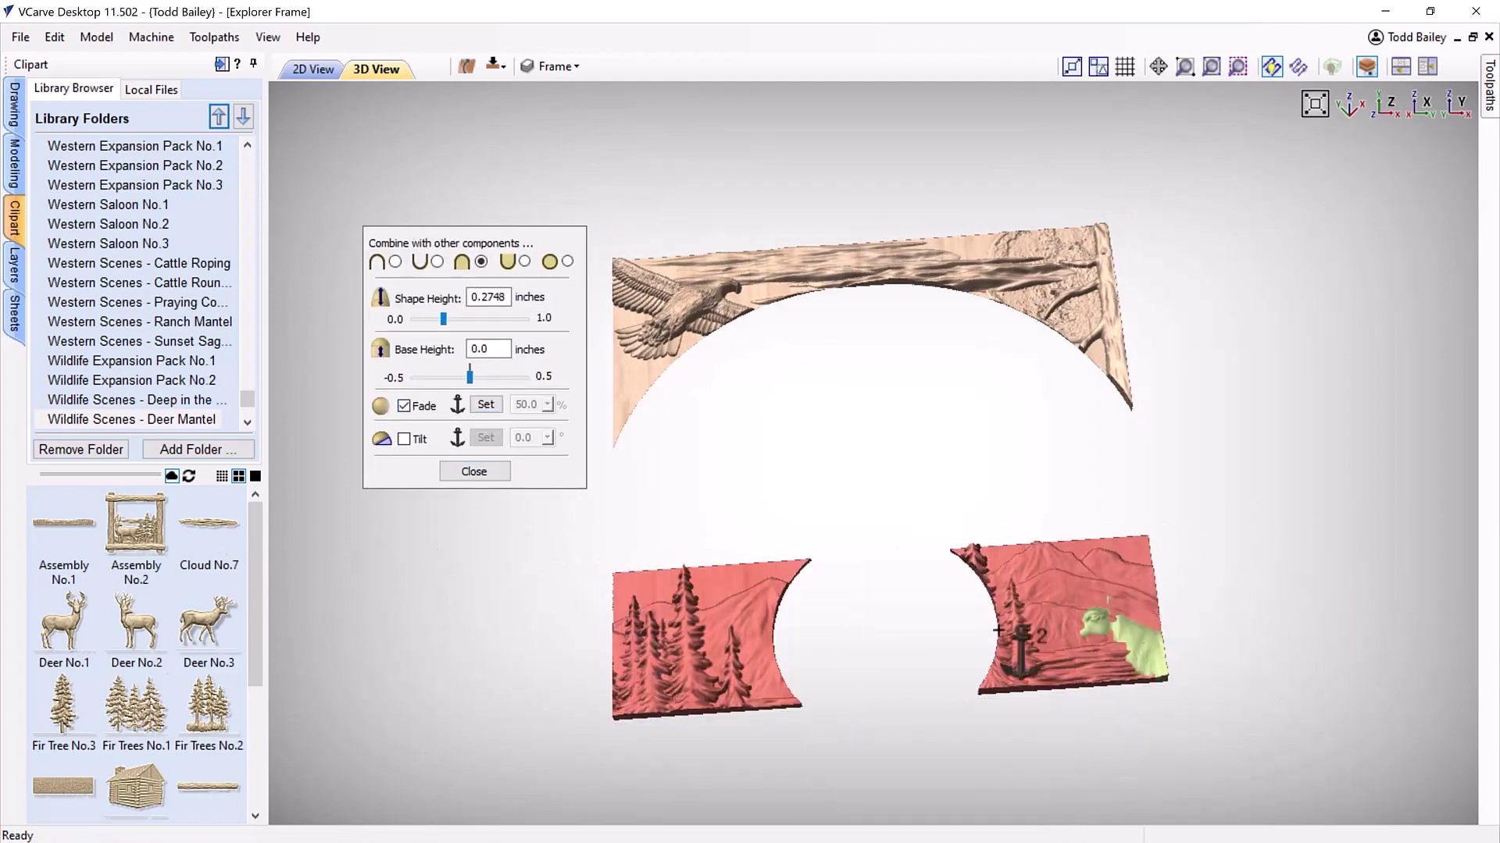
left_click(1175, 619)
left_click(548, 404)
mouse_move(552, 426)
left_mouse_down()
mouse_move(525, 437)
mouse_move(566, 439)
left_mouse_up()
Tilt the right deer piece by 1.2 degrees and close the component settings
left_click(1171, 687)
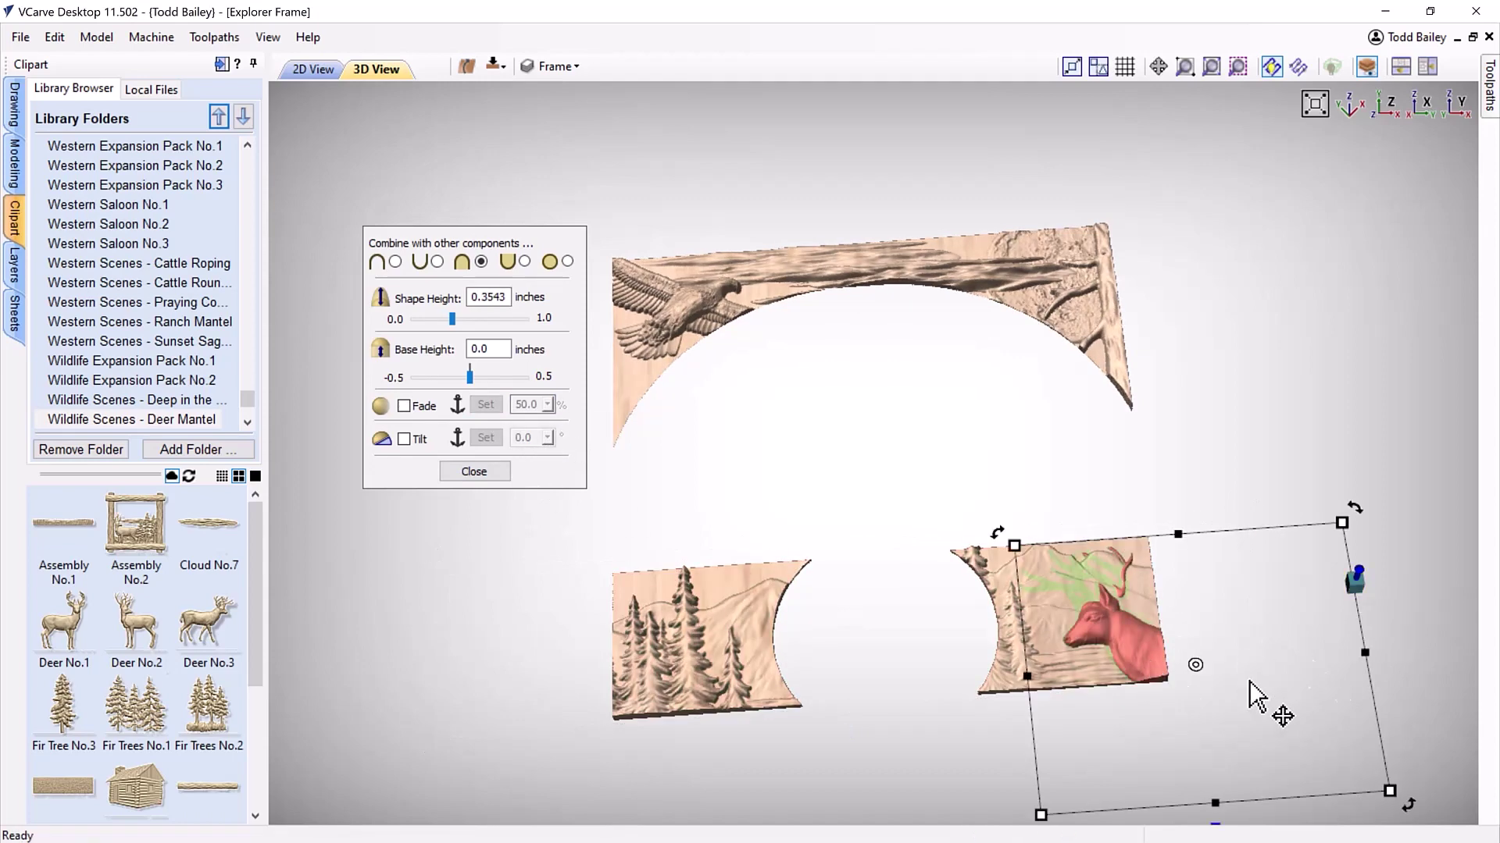
left_click(404, 439)
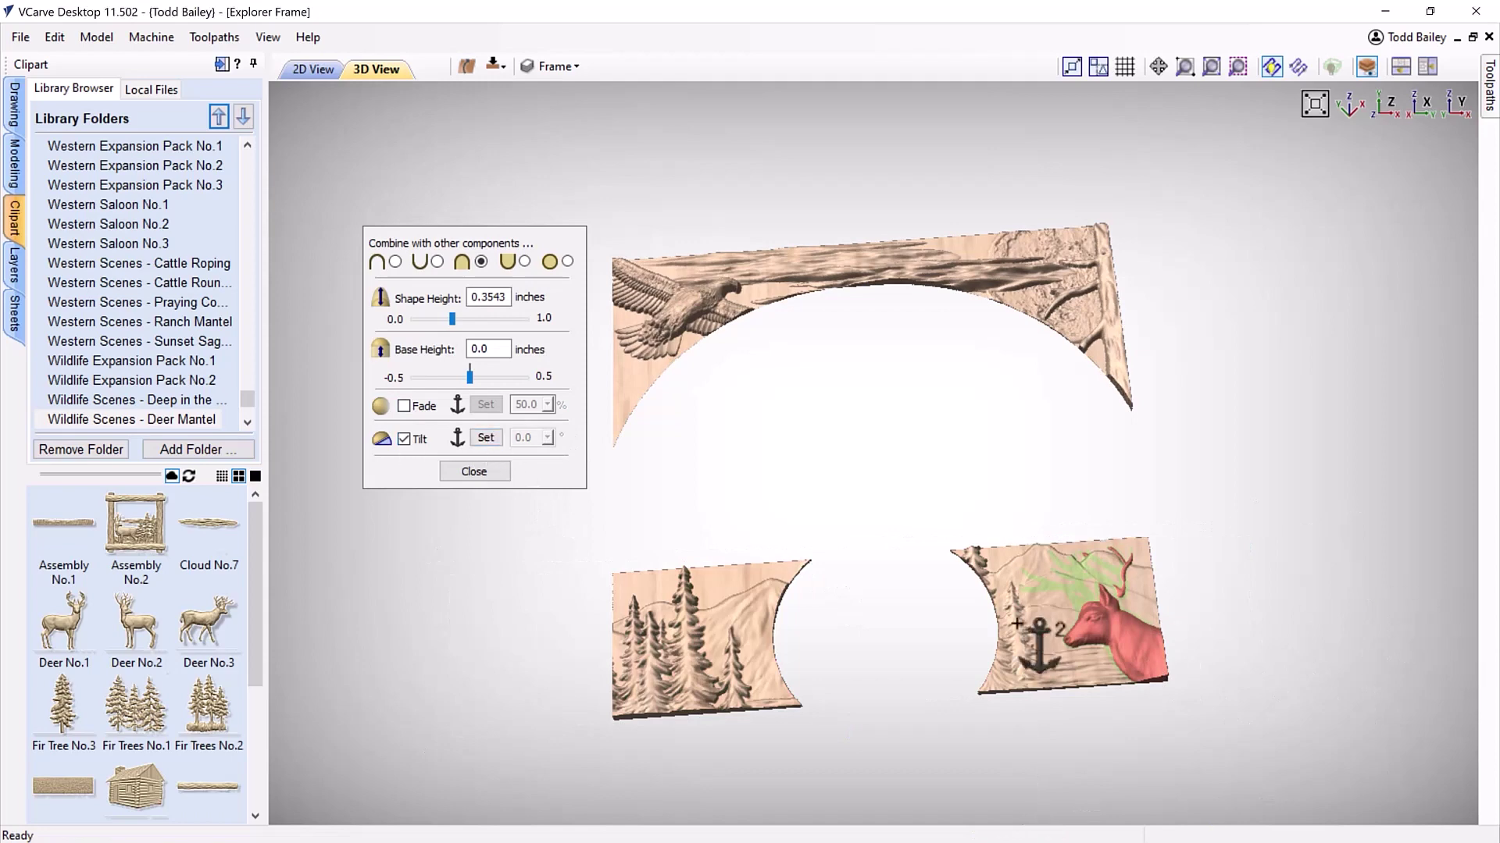
left_click_drag(550, 438, 556, 461)
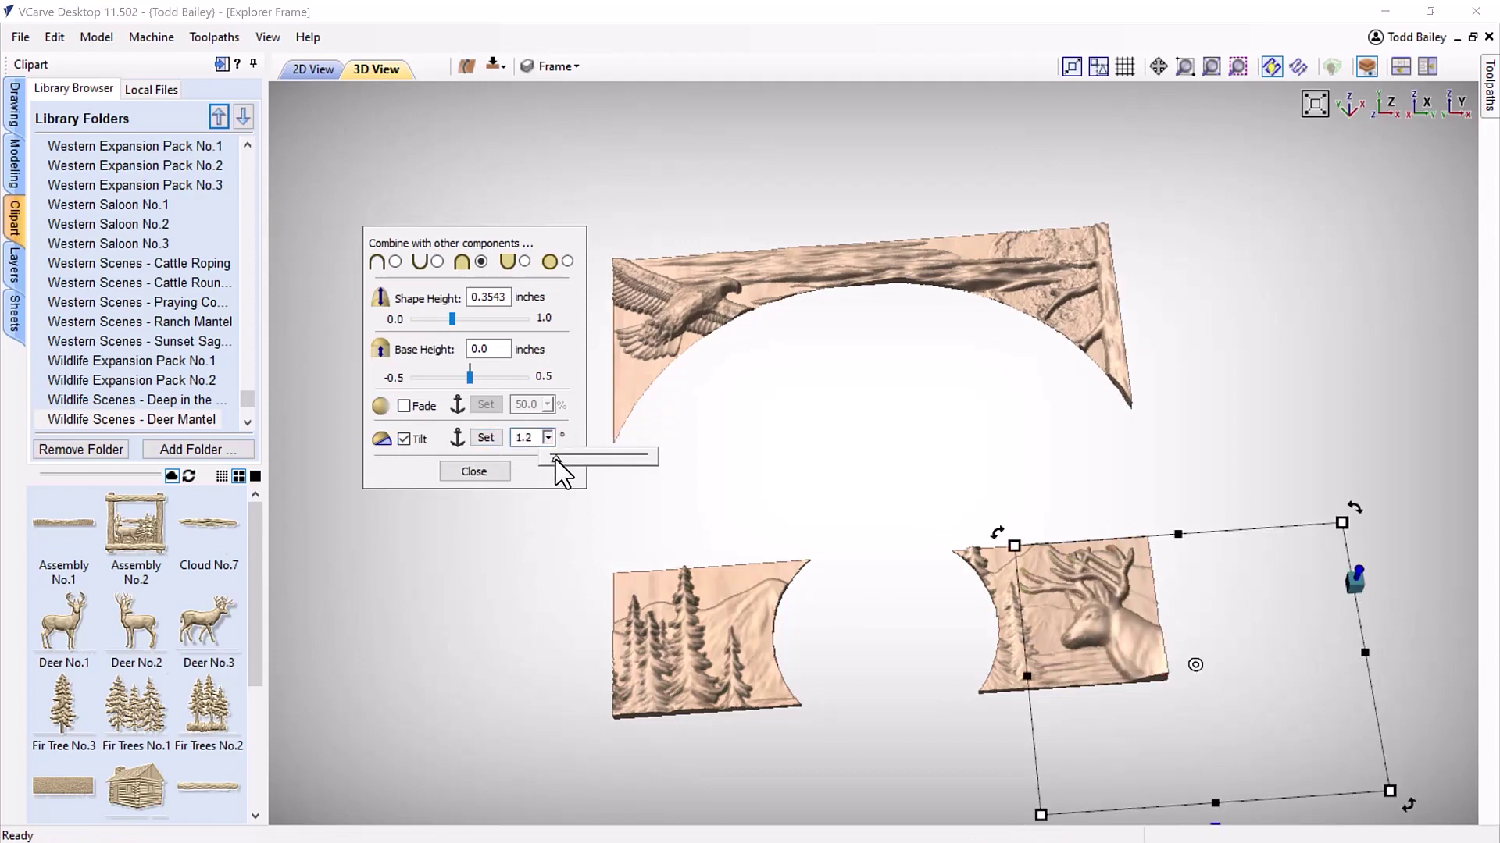
left_click(1359, 586)
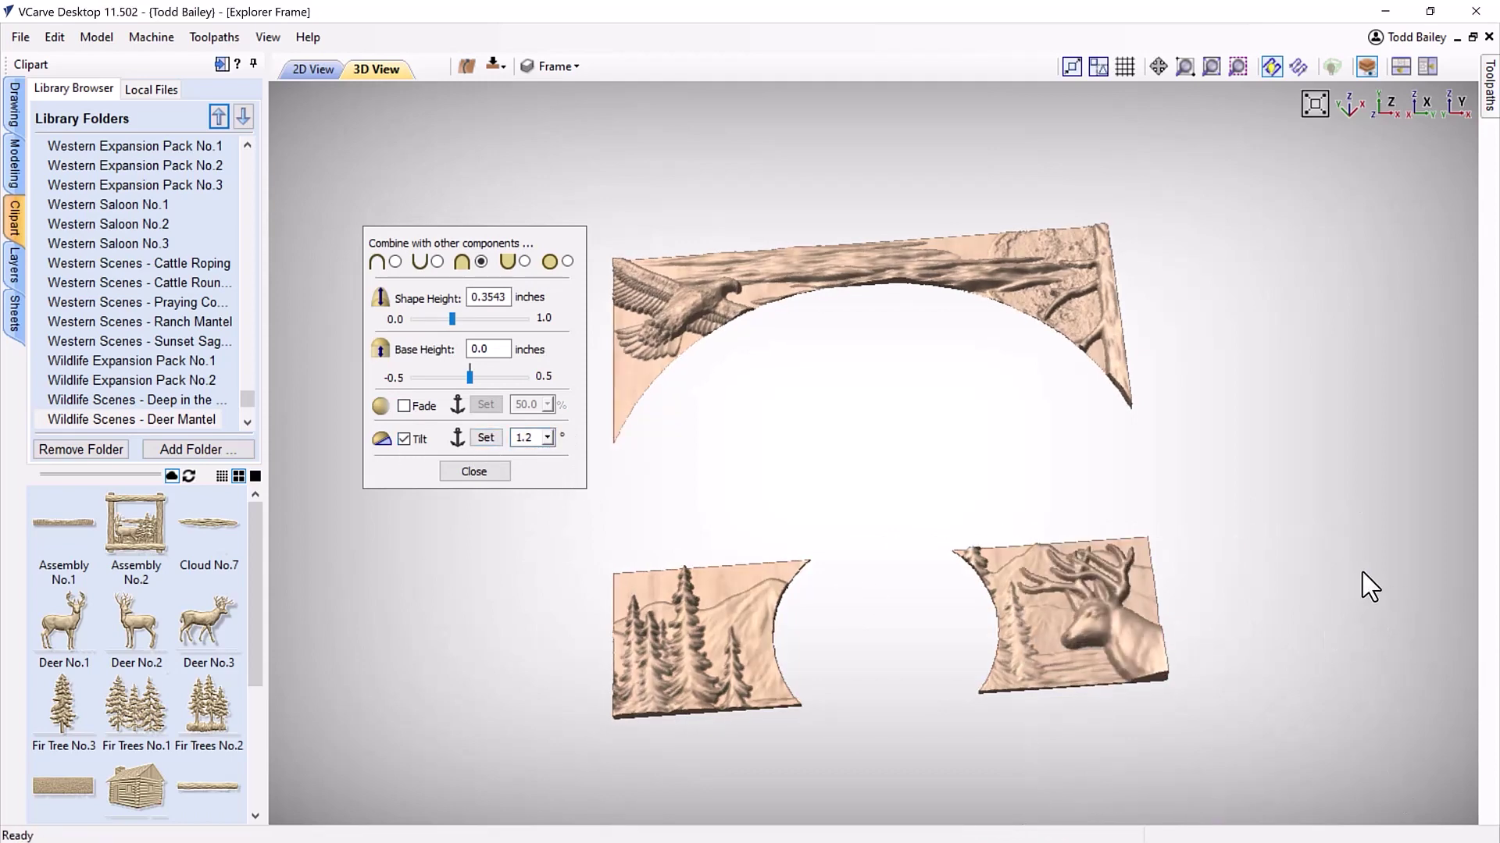
left_click(1148, 546)
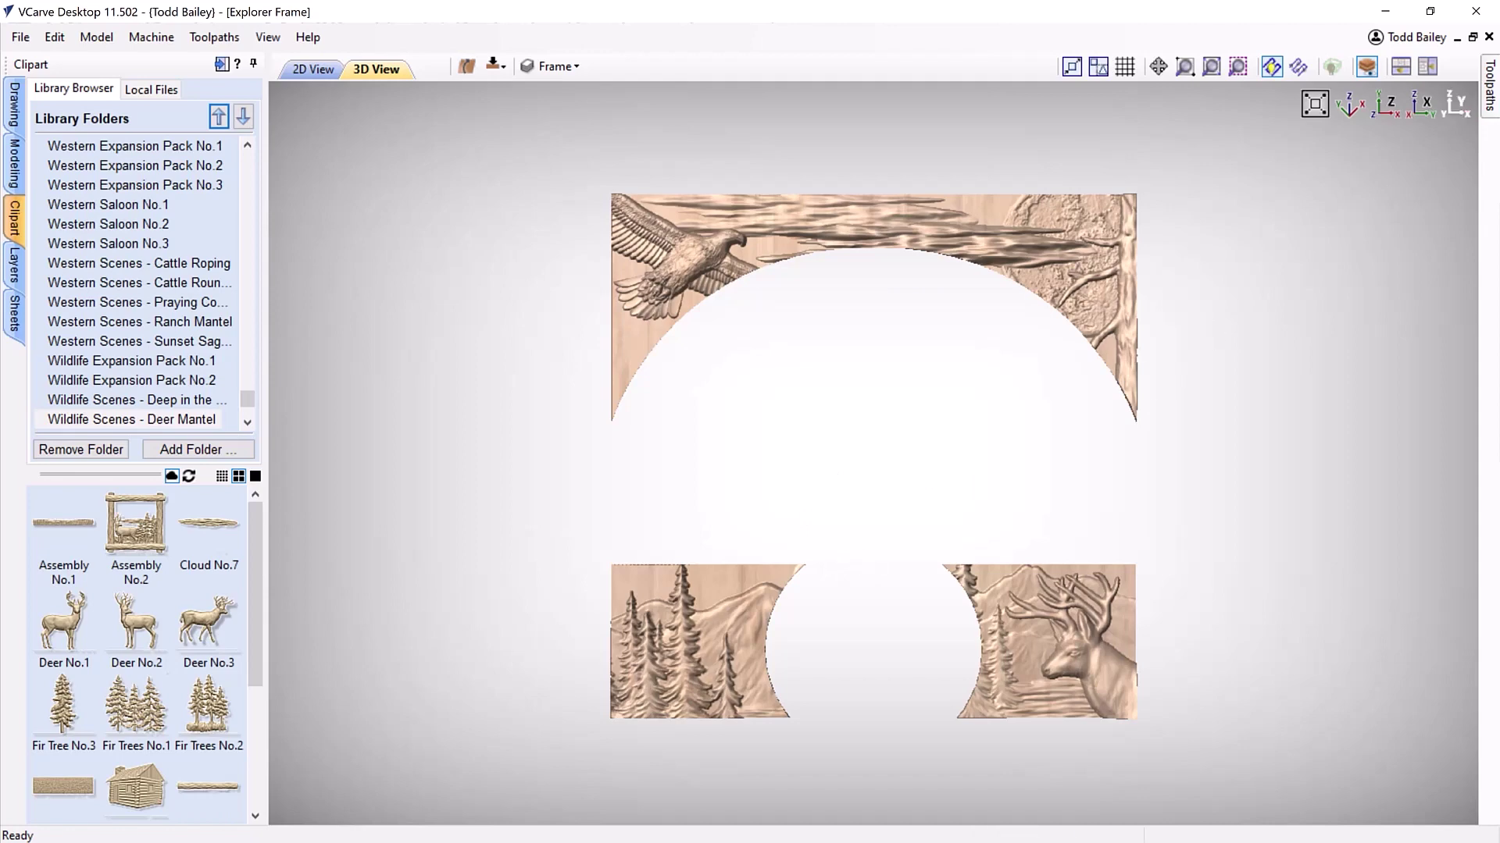
Pin the Toolpaths panel and confirm the existing Material Setup unchanged
left_click(1490, 117)
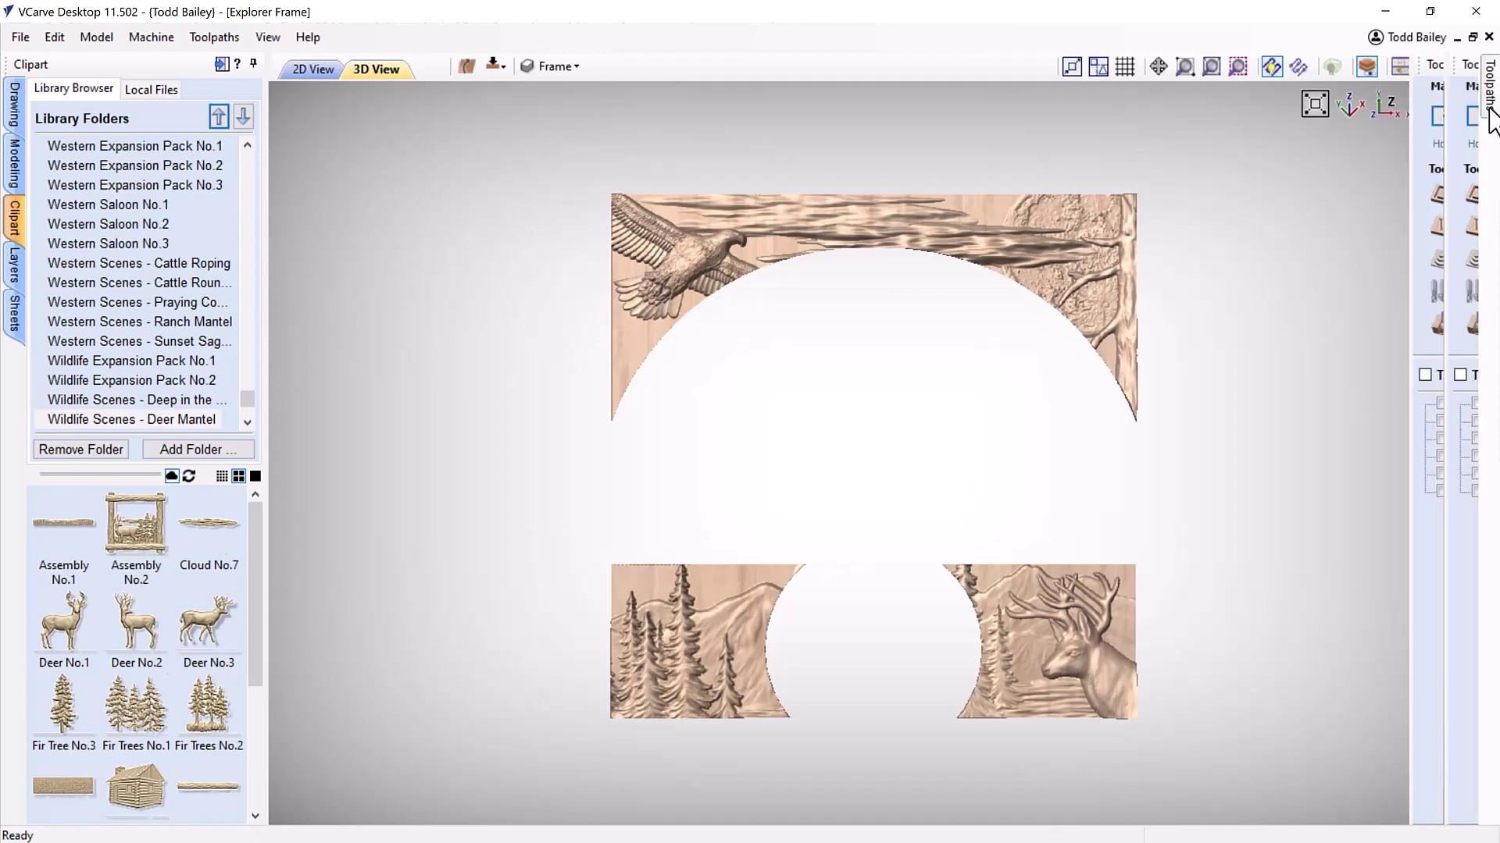
left_click(1467, 64)
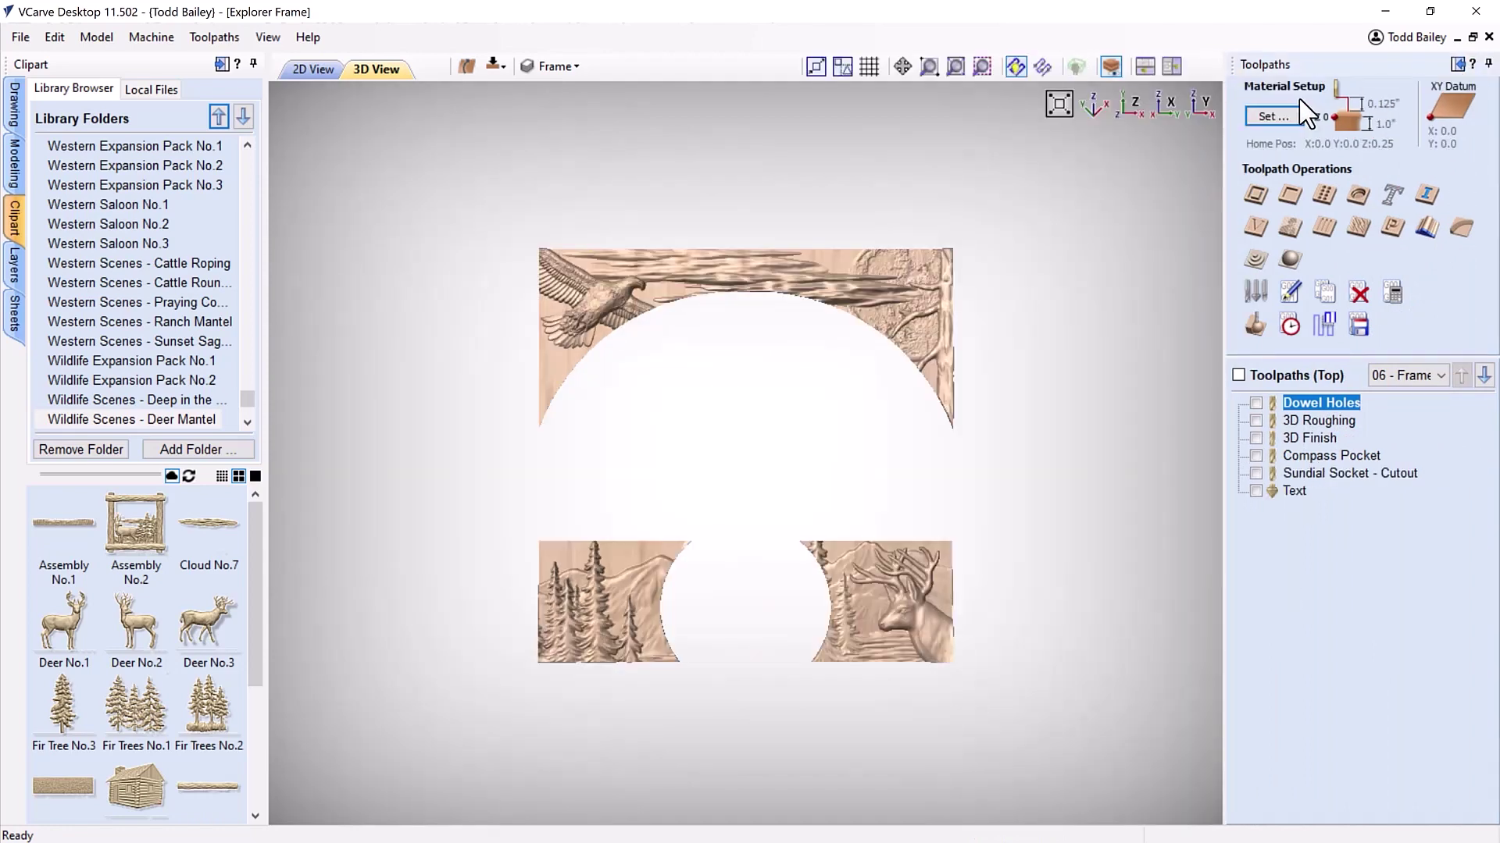
left_click(1273, 115)
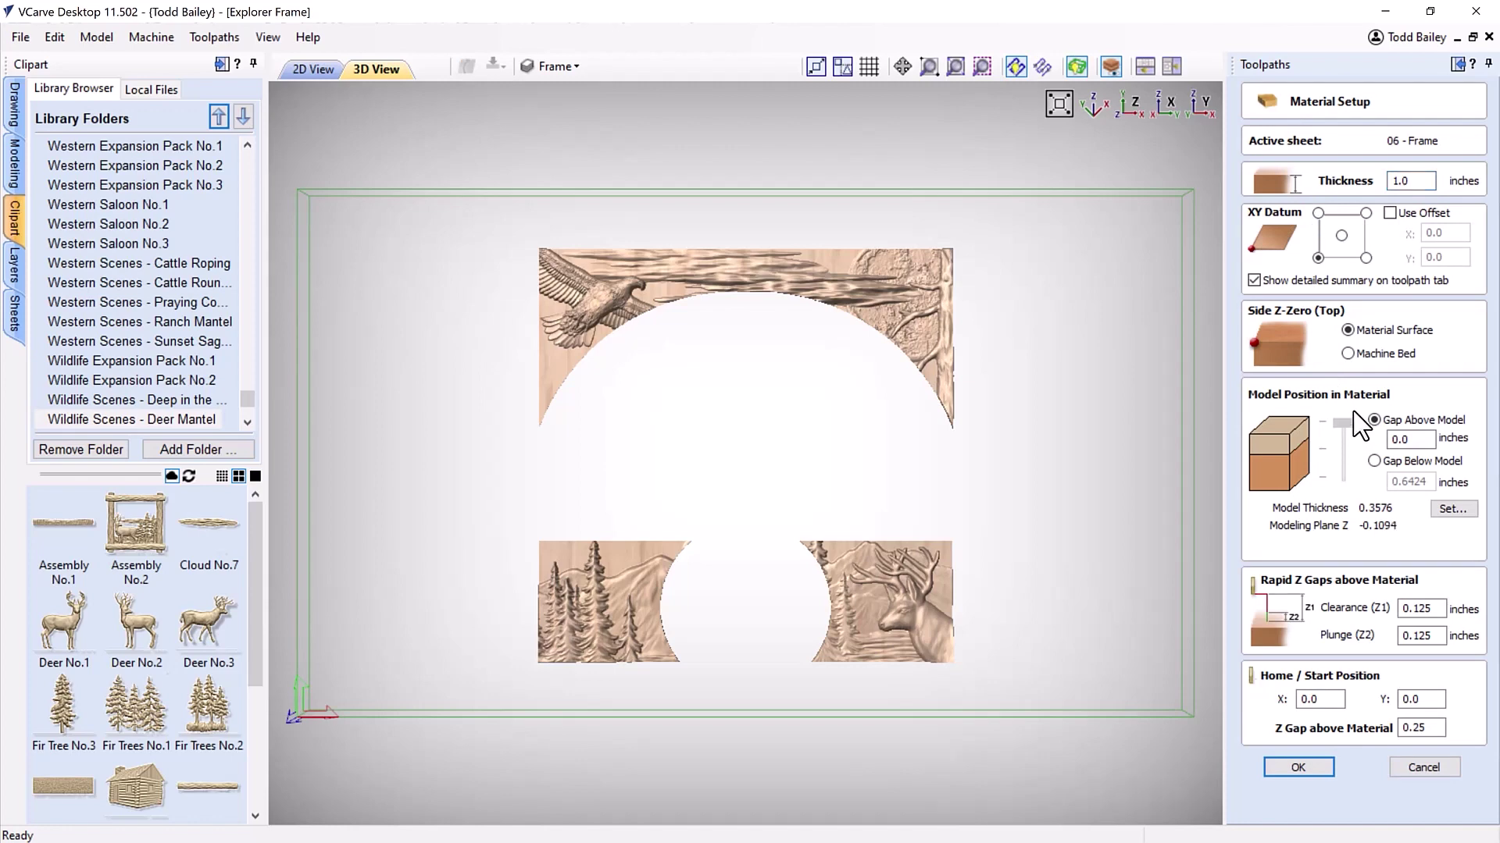
left_click(1323, 772)
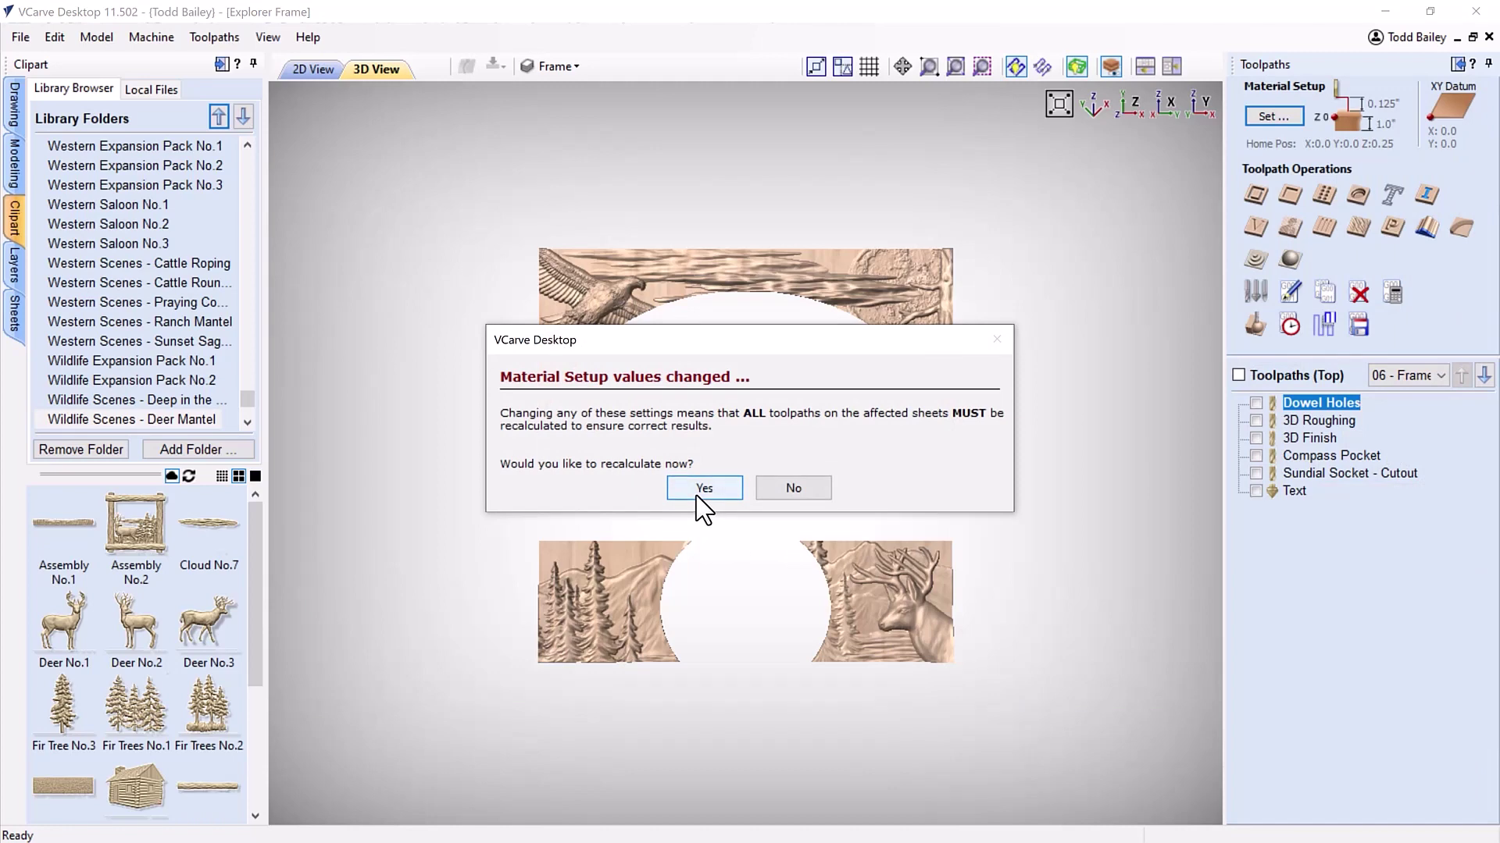
Recalculate all toolpaths, accepting both cut-through warnings and the finished message
left_click(701, 488)
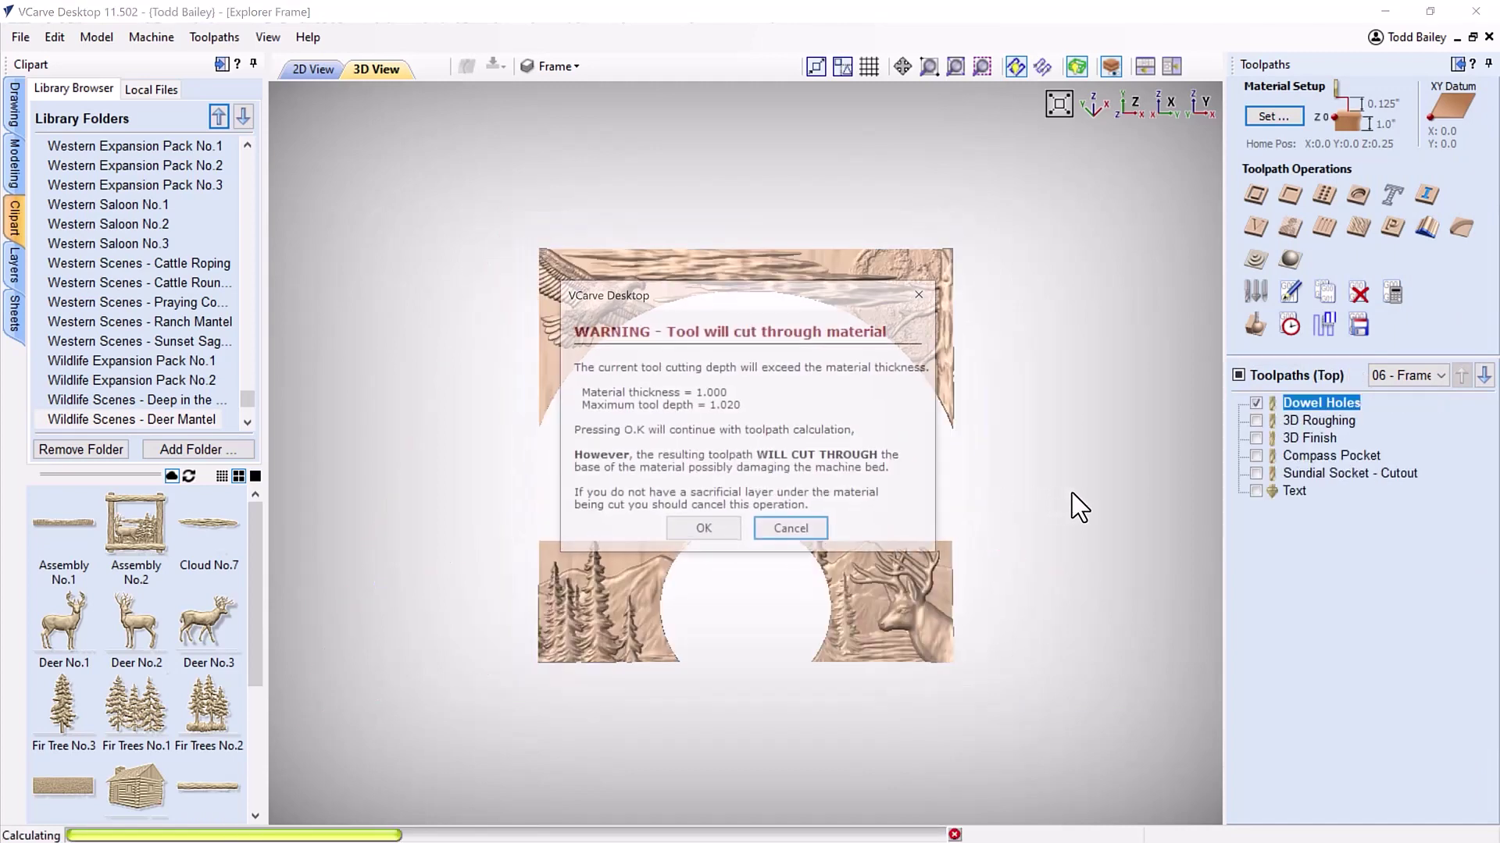
left_click(712, 529)
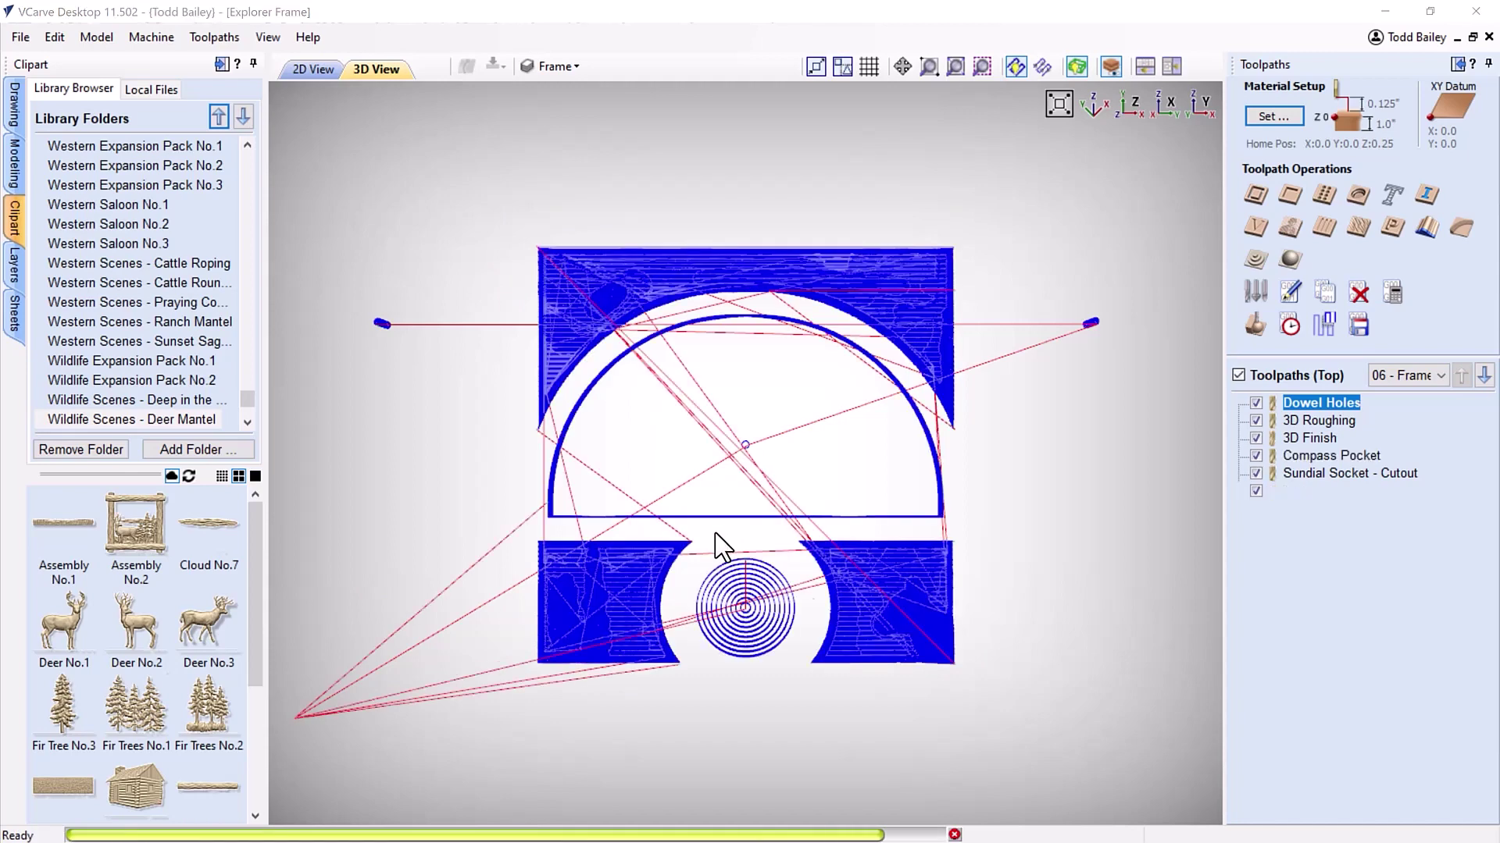
left_click(726, 683)
left_click(726, 446)
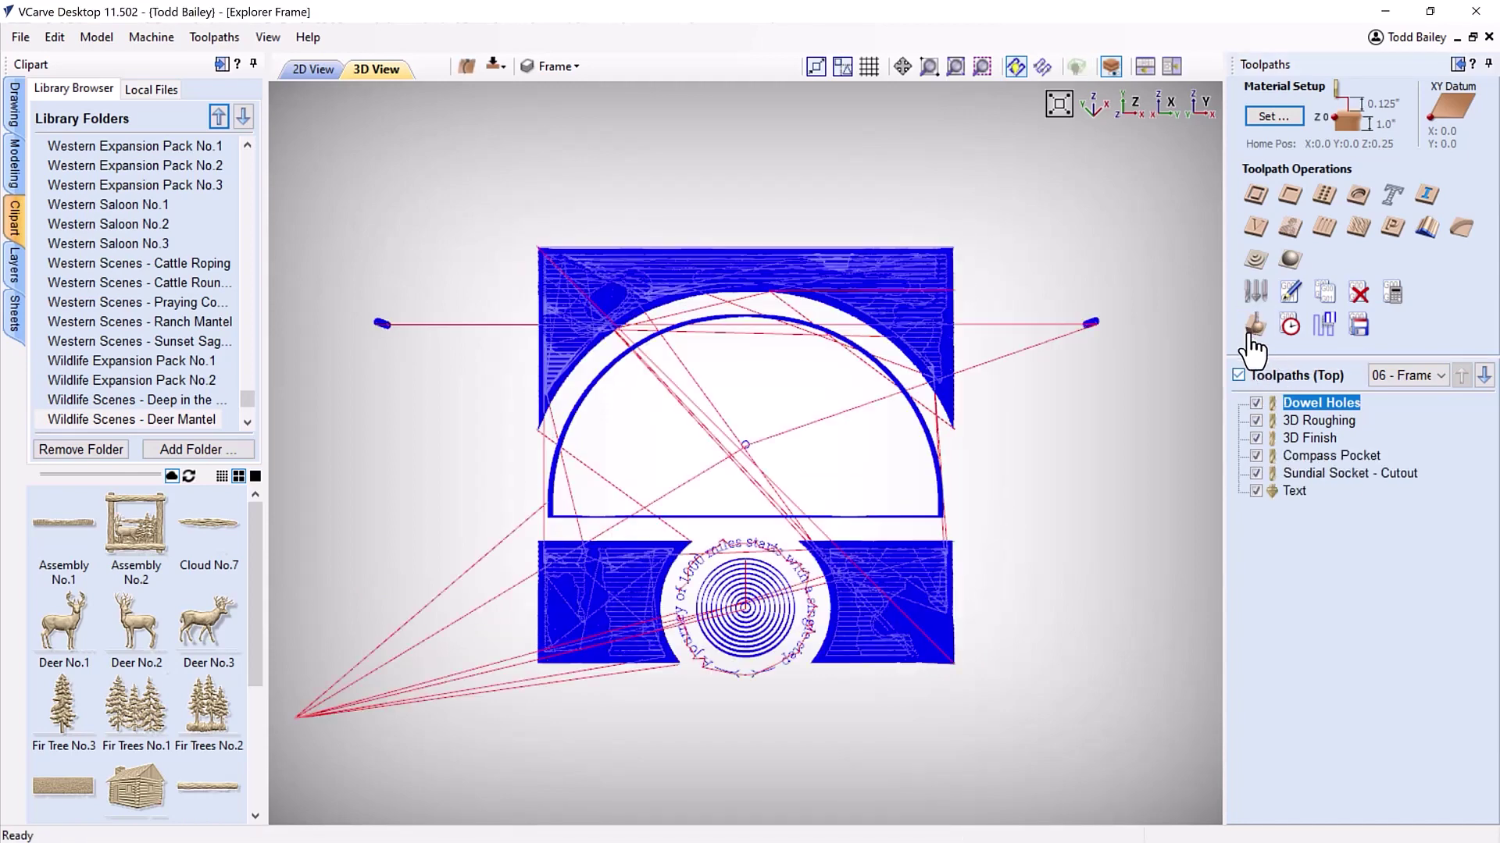
left_click(1255, 326)
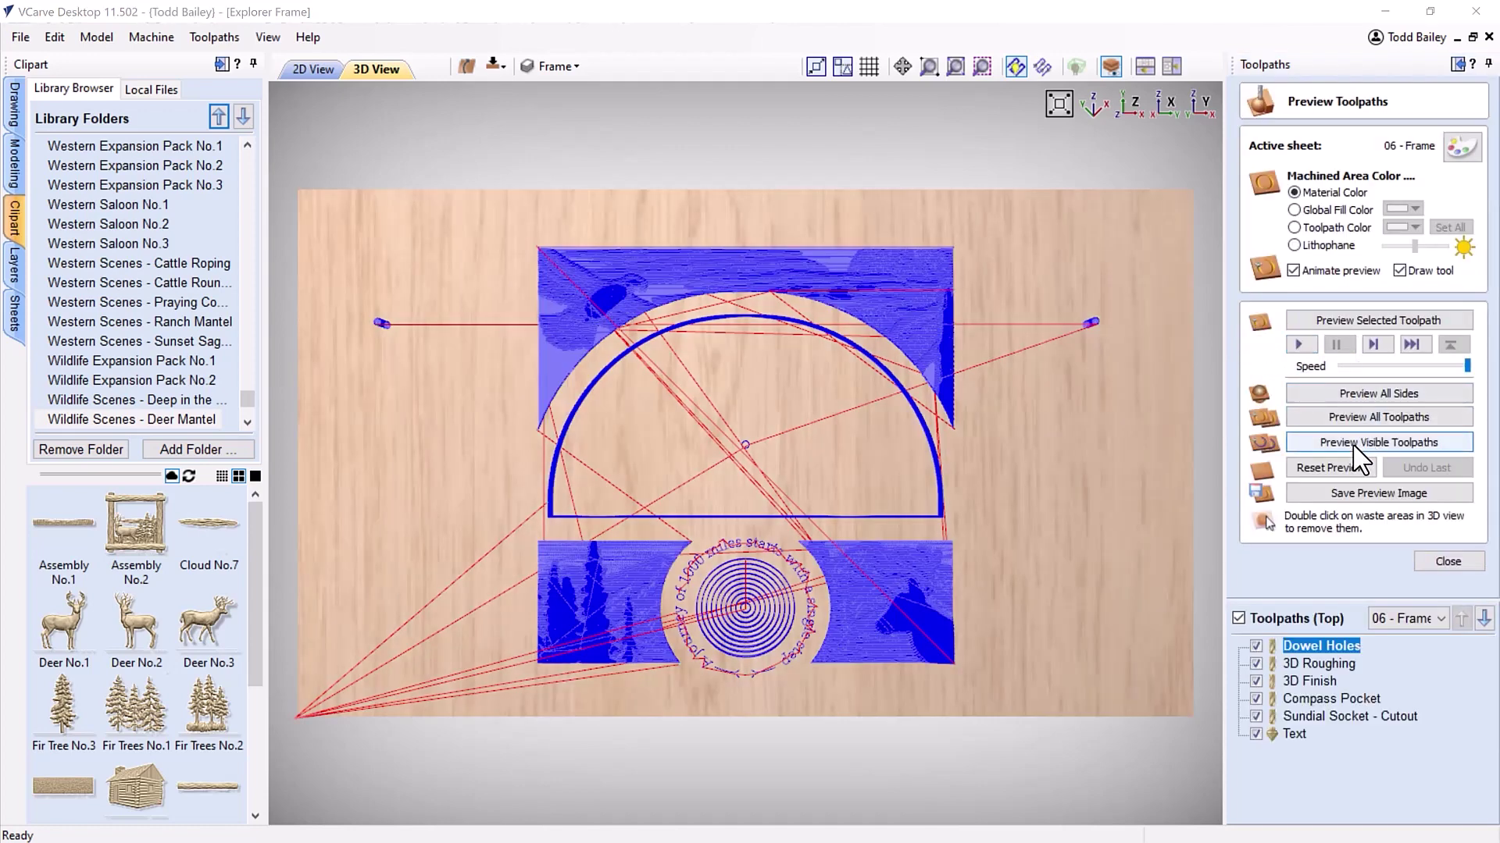
Run Preview Visible Toolpaths and rotate the board to watch the carving simulation
left_click(1355, 447)
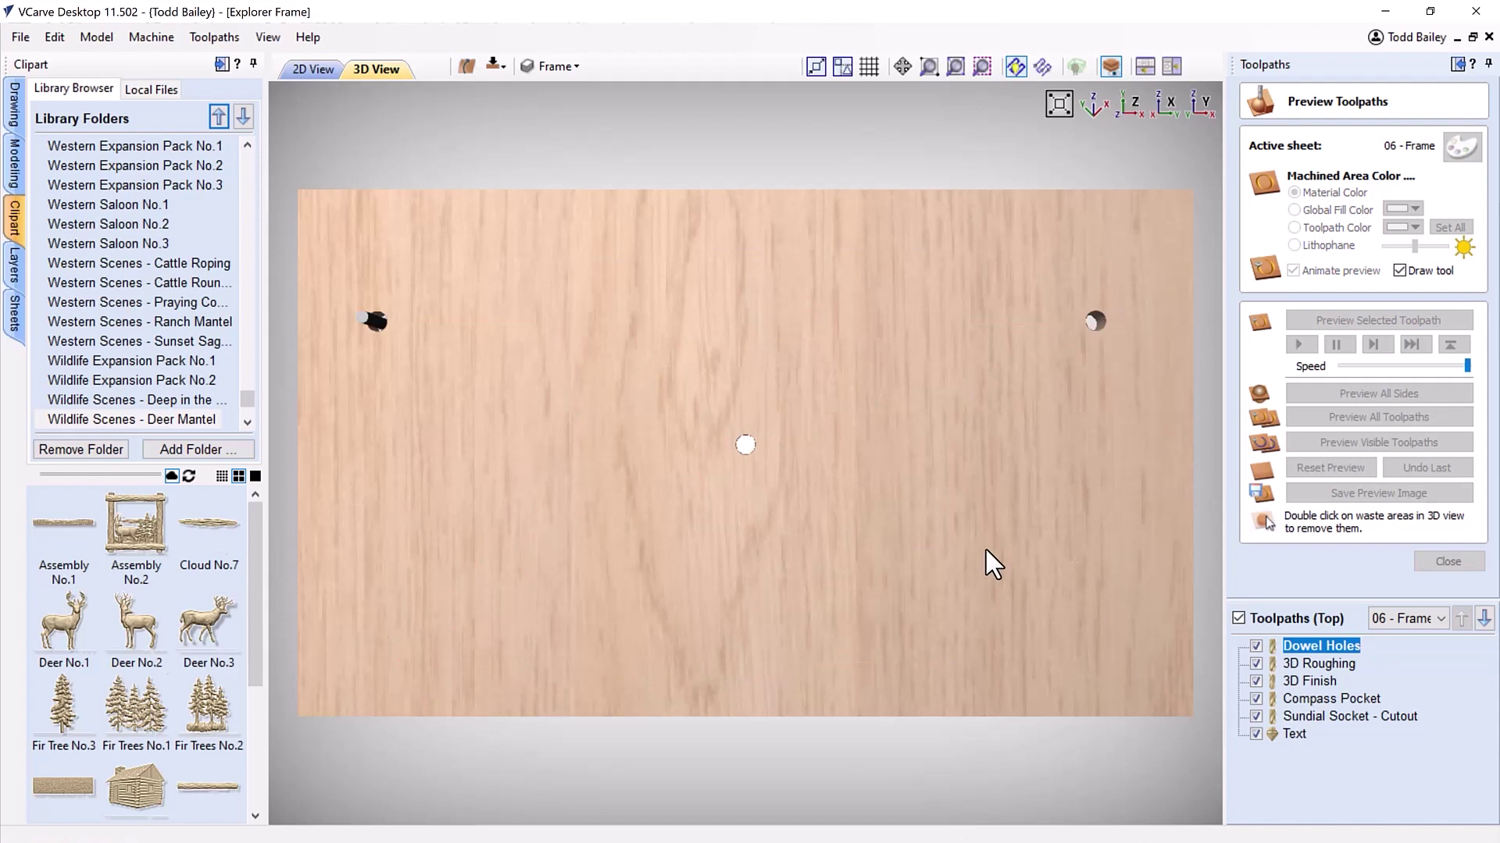
left_click_drag(750, 653, 801, 449)
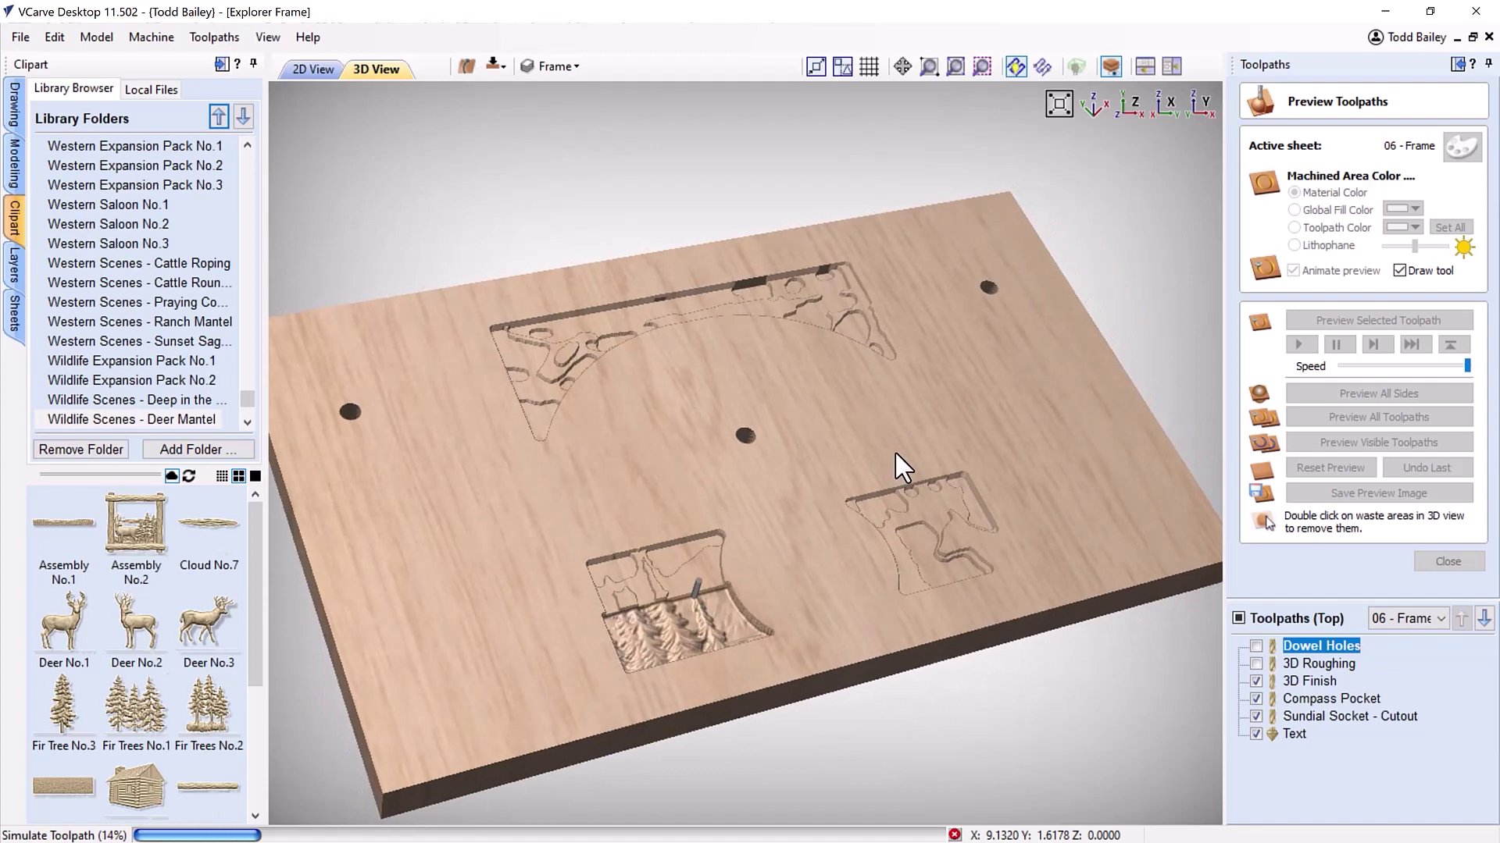
left_click_drag(894, 451, 822, 479)
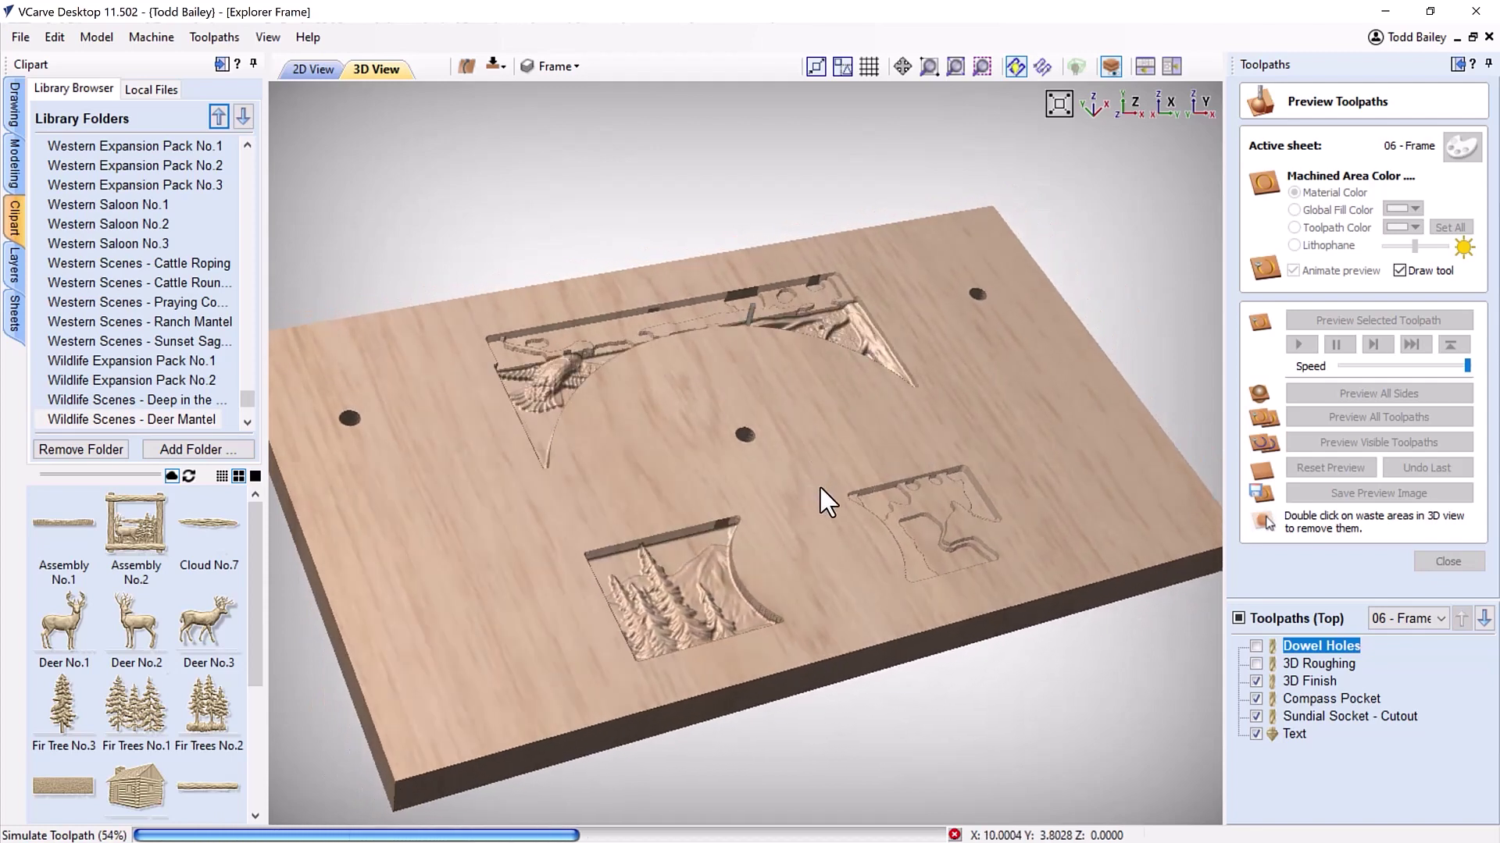
left_click_drag(851, 441, 710, 536)
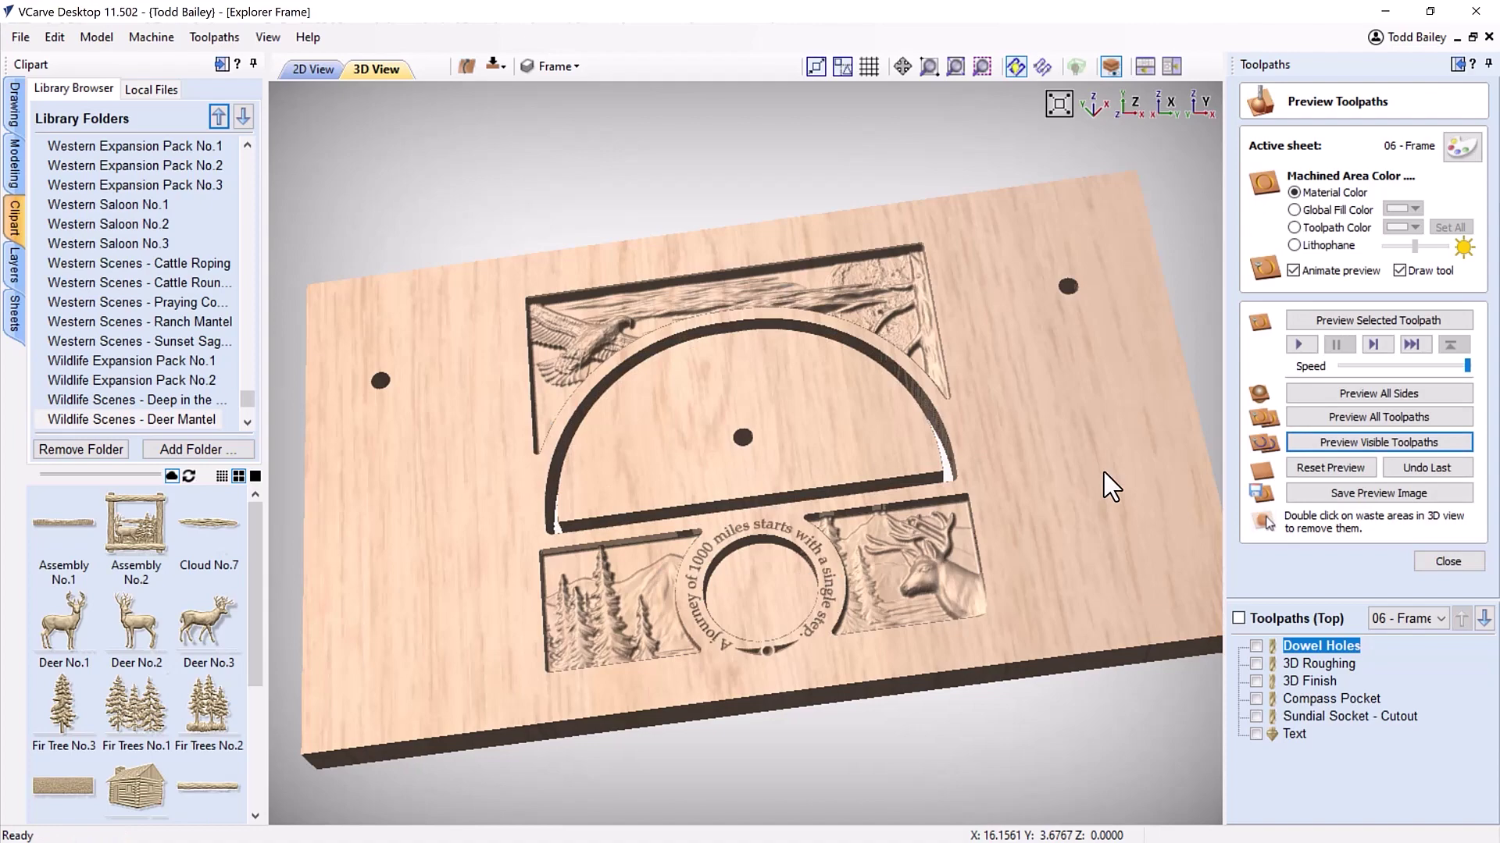
left_click_drag(998, 488, 951, 596)
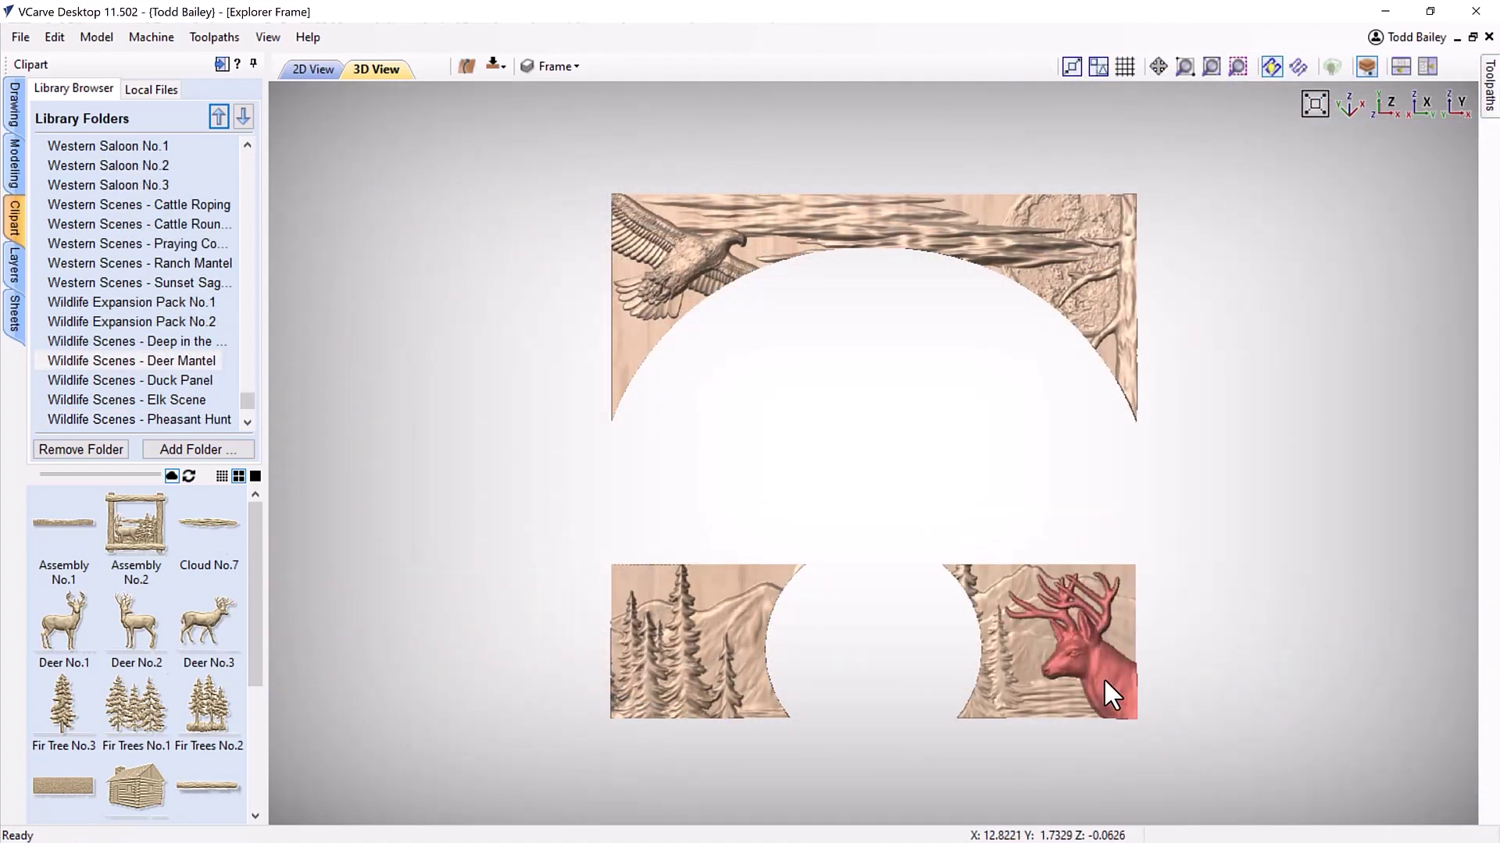
Nudge the stag within its panel, undo the eagle's tilt, and shift the eagle slightly down-right
left_click(1108, 686)
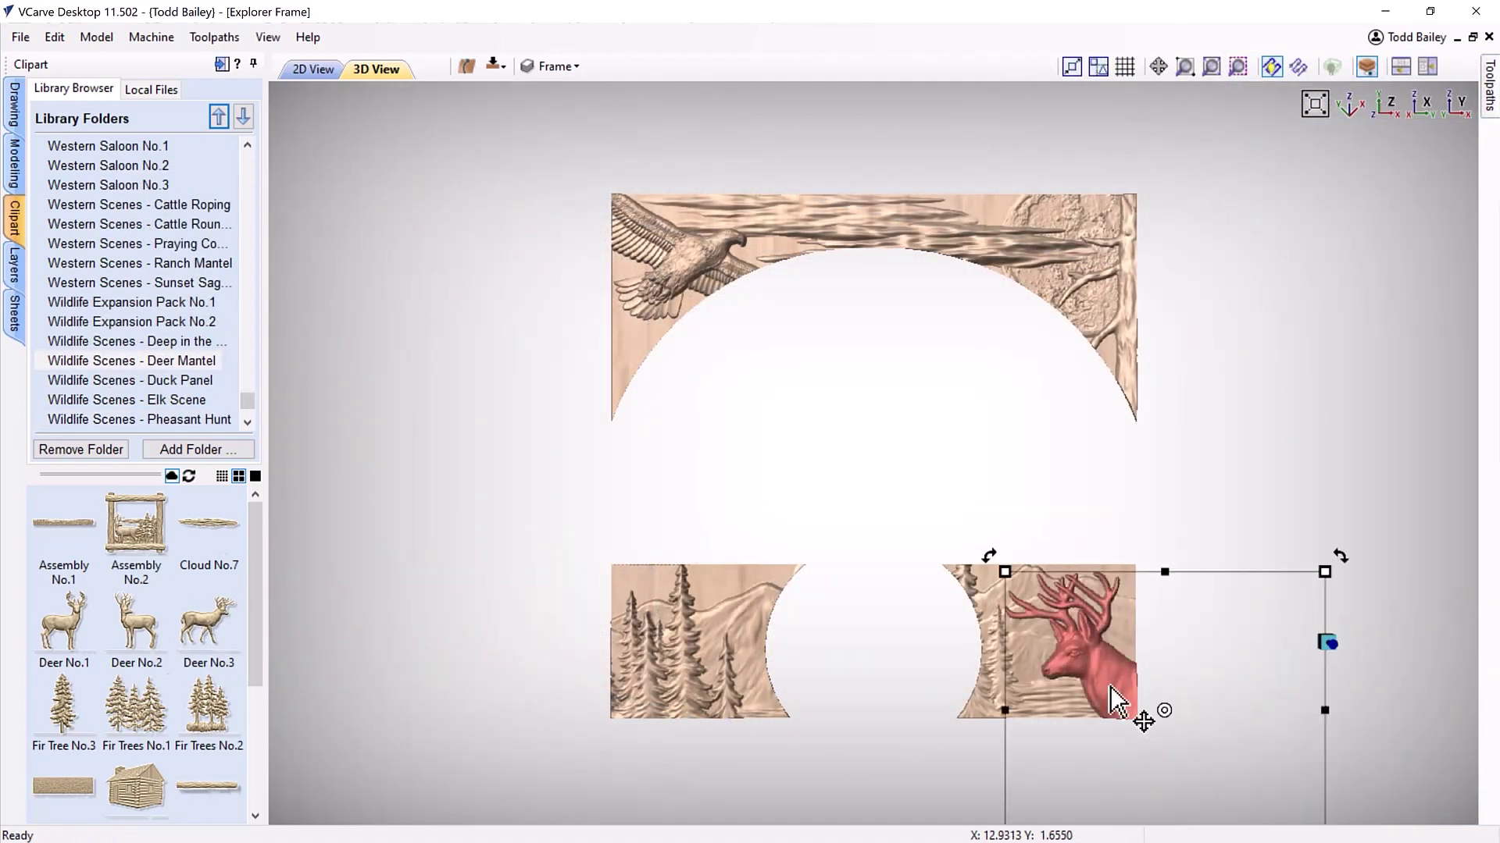
left_click_drag(1117, 703, 1101, 713)
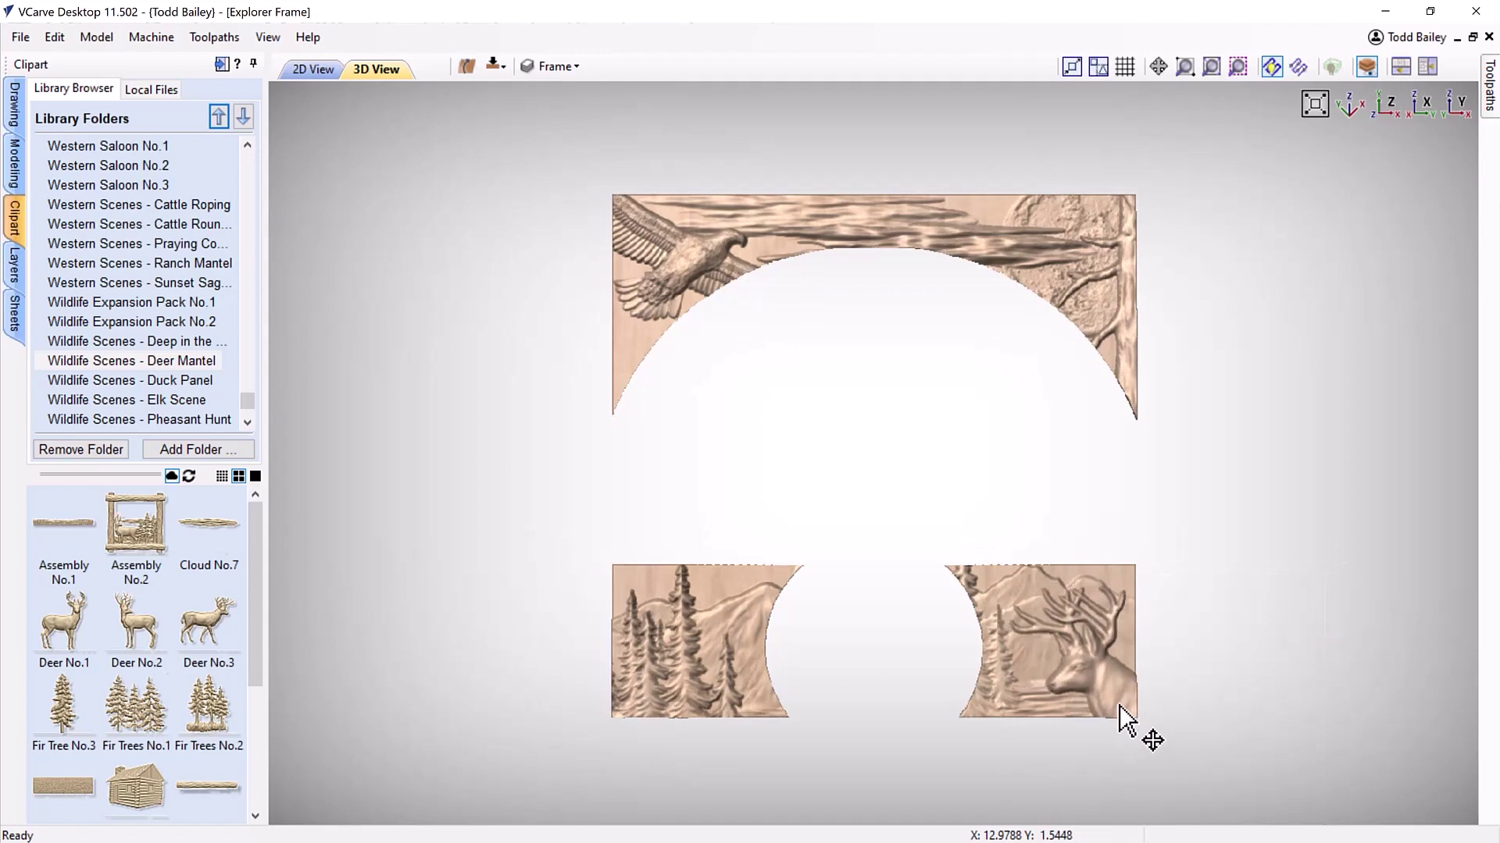
left_click(697, 266)
left_click_drag(699, 267, 629, 221)
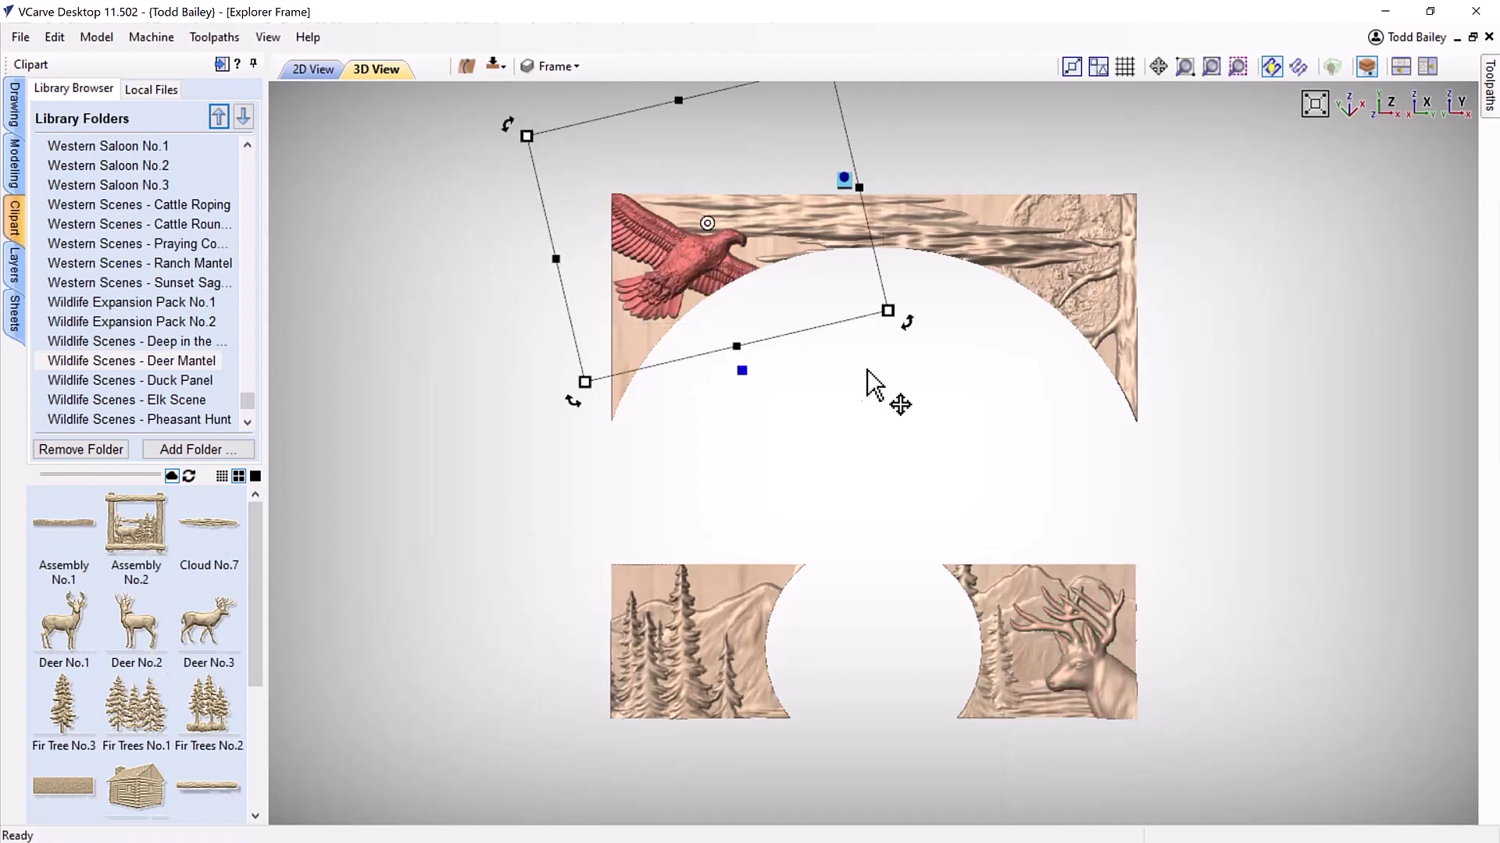
left_click_drag(906, 314, 947, 311)
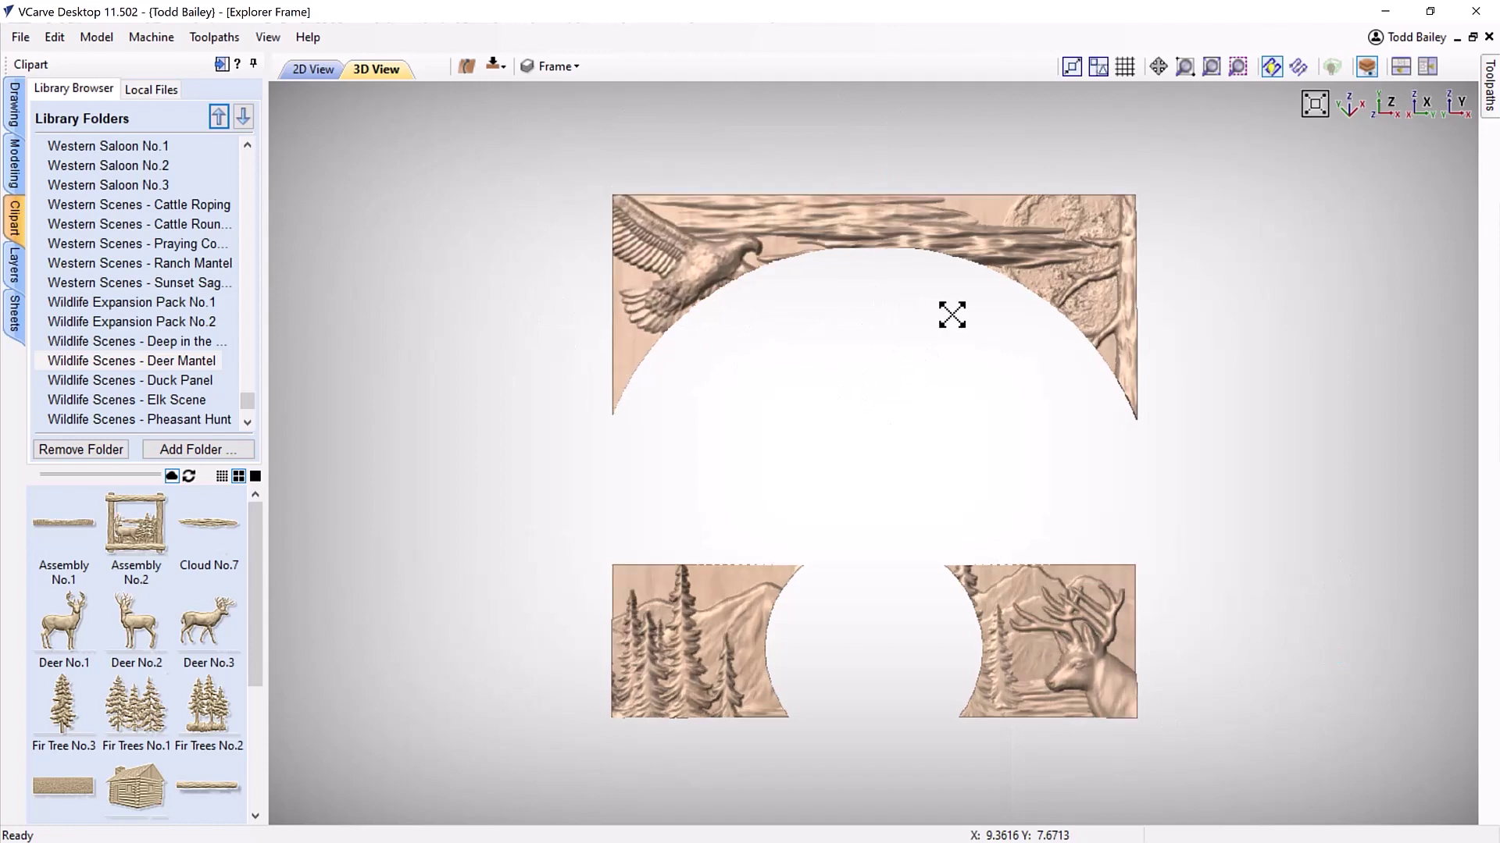
left_click(717, 275)
key("ctrl+z")
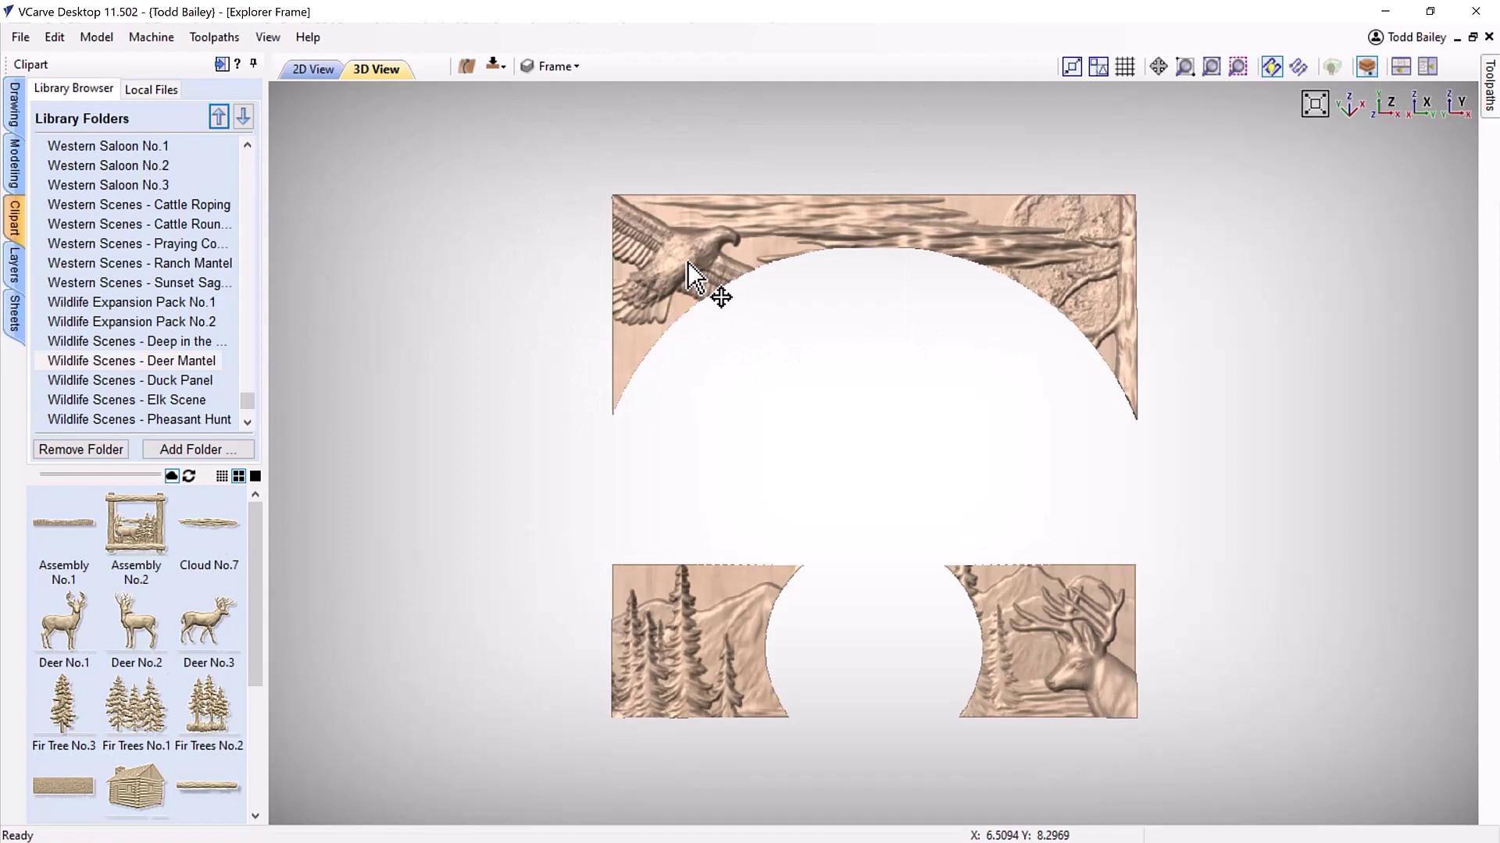
left_click_drag(687, 261, 743, 282)
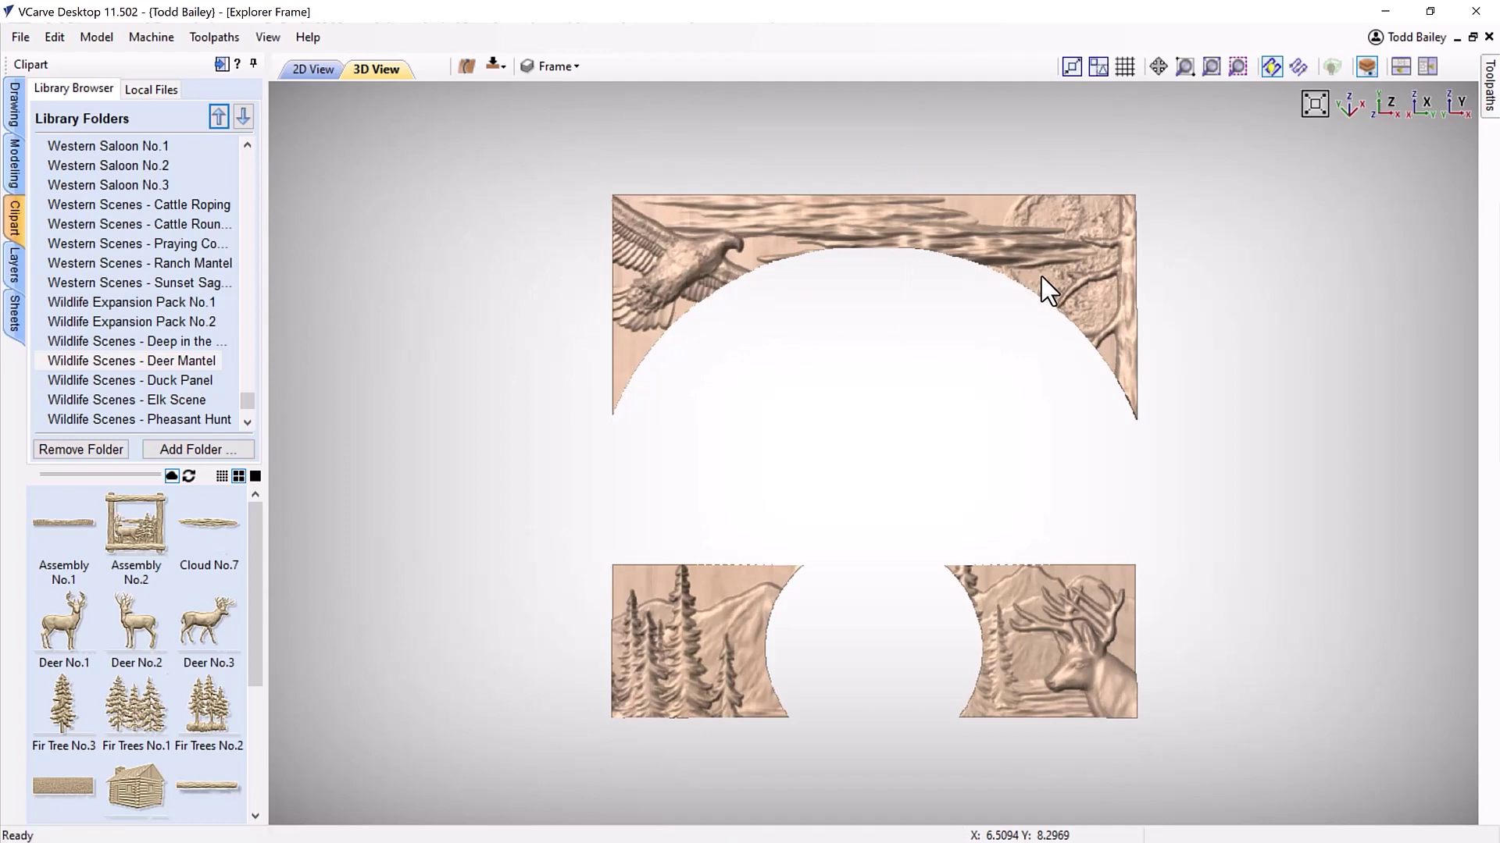